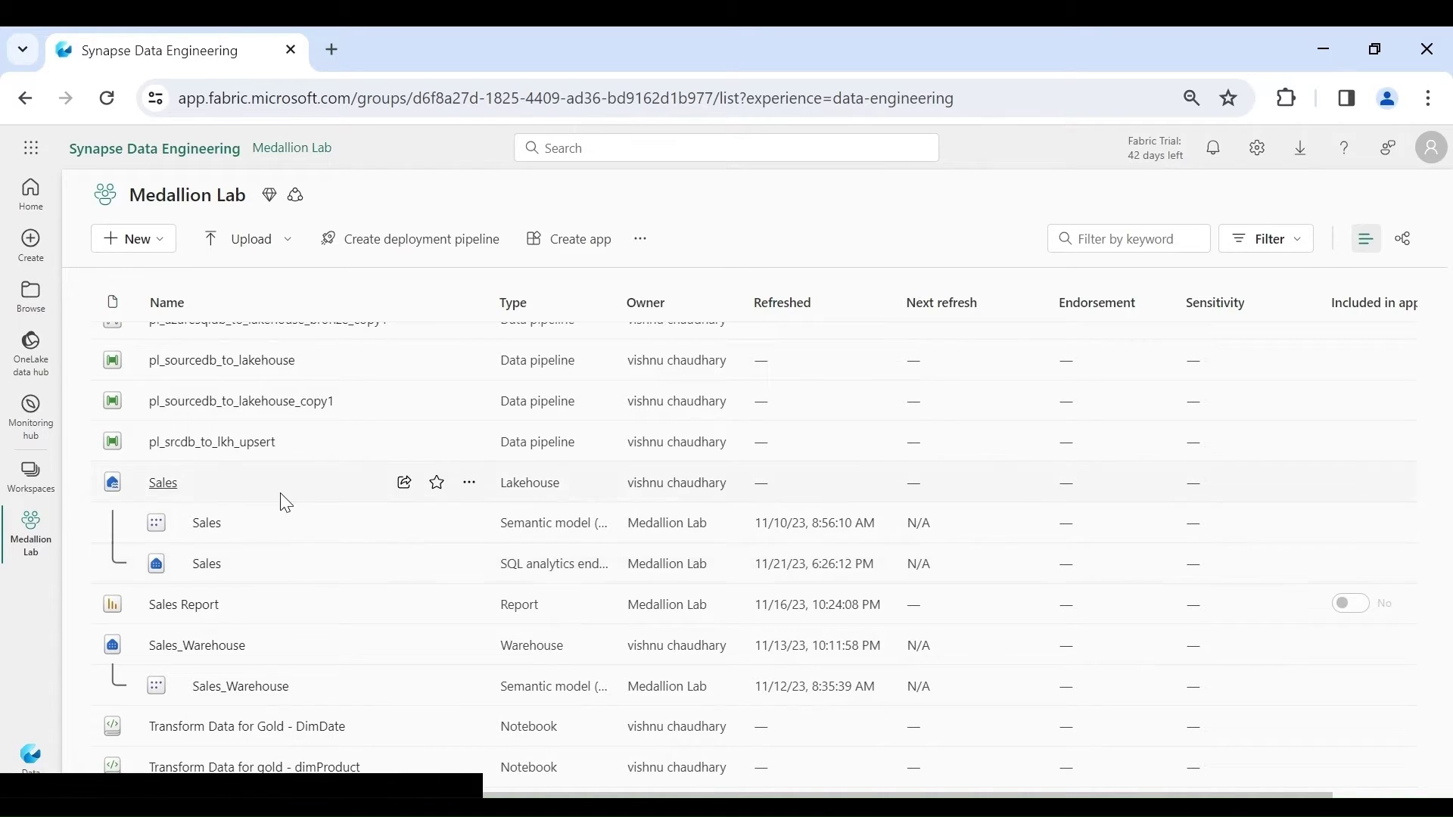
Start a new semantic model from the Sales lakehouse, selecting the gold_dimdate, gold_dimcustomer, gold_factsales and gold_dimproduct tables.
{"action": "left_click", "coordinate": [165, 492]}
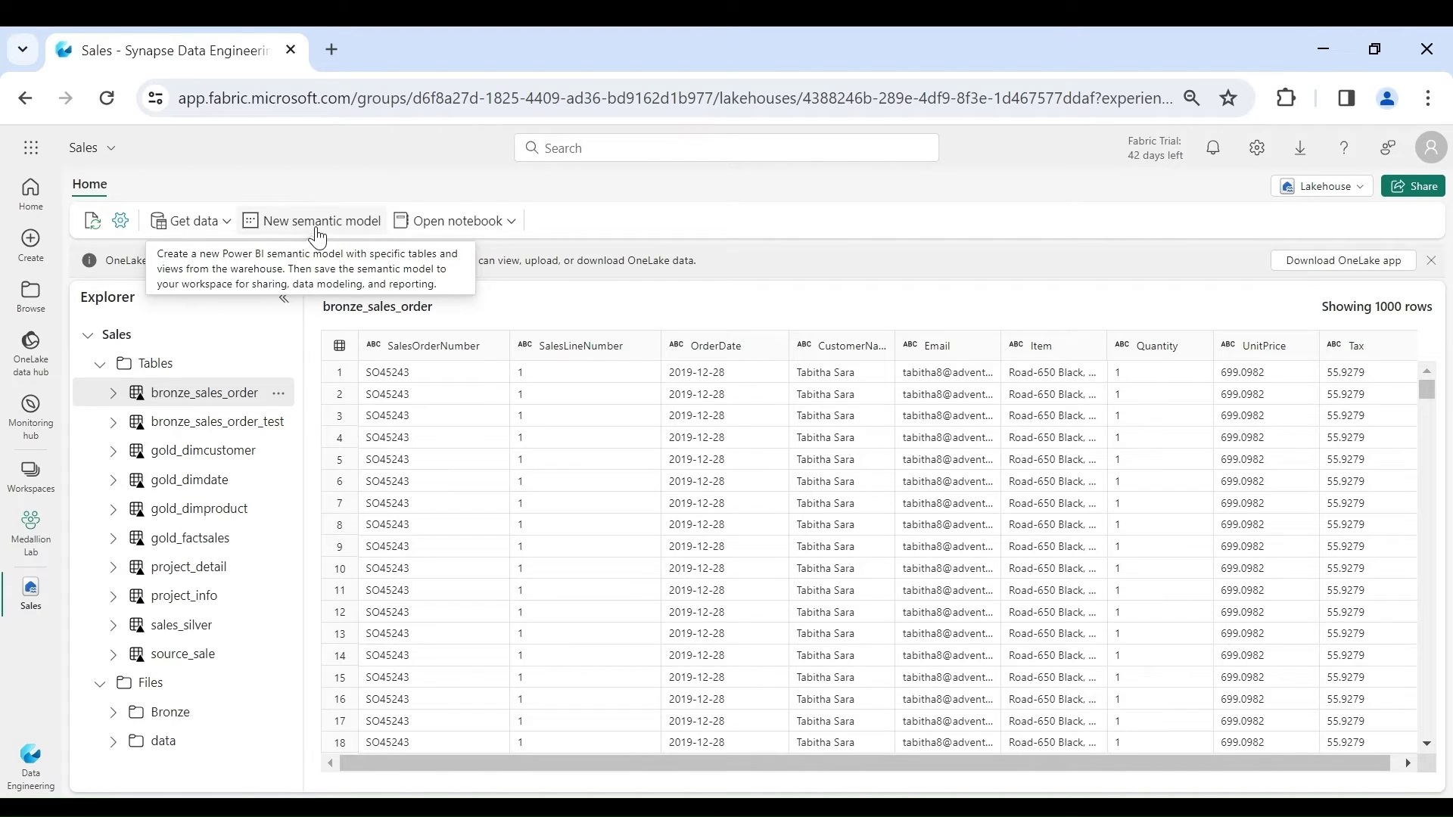
{"action": "left_click", "coordinate": [316, 231]}
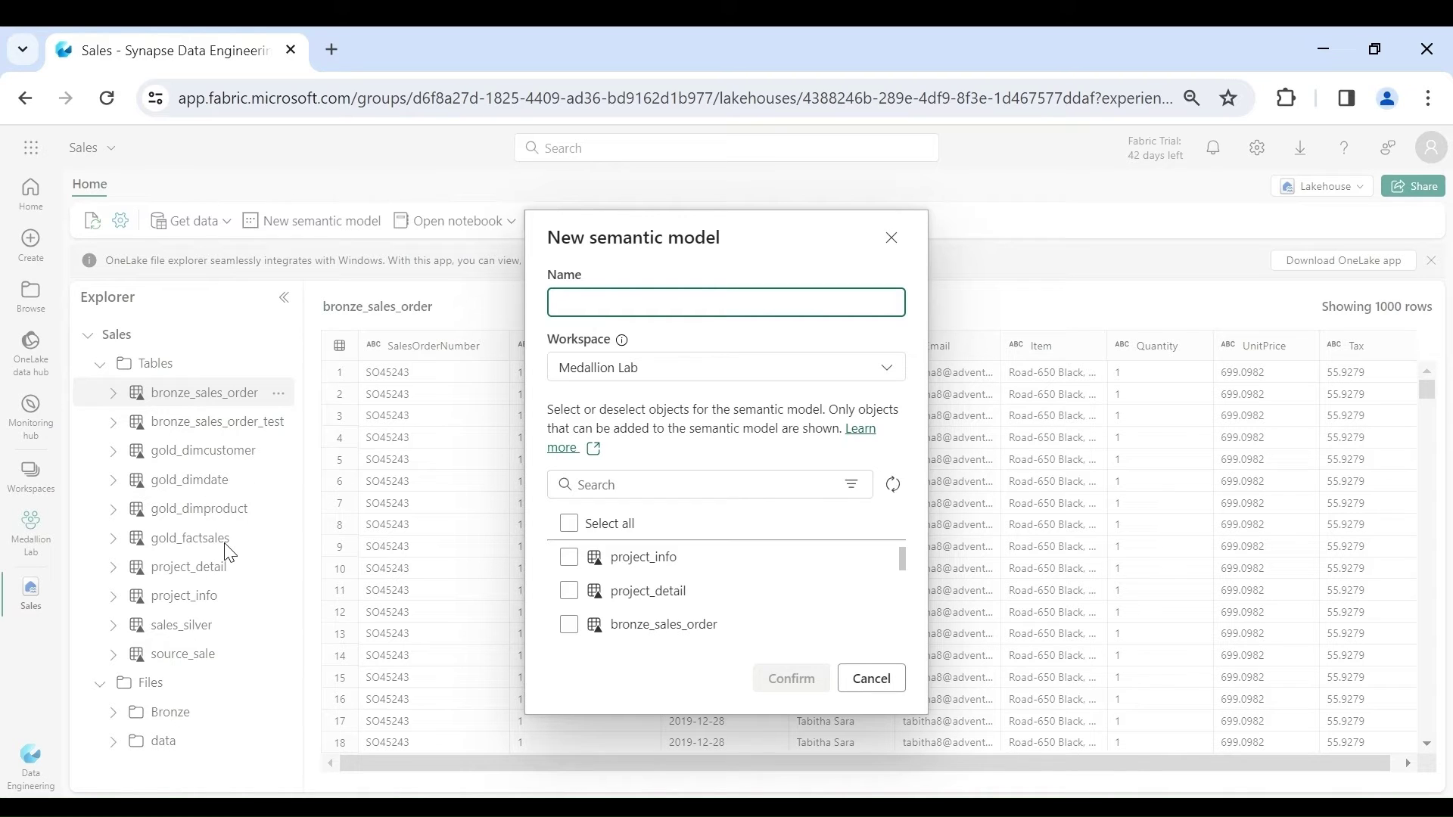
{"action": "scroll", "coordinate": [575, 583], "scroll_direction": "down", "scroll_amount": 3}
{"action": "left_click", "coordinate": [568, 594]}
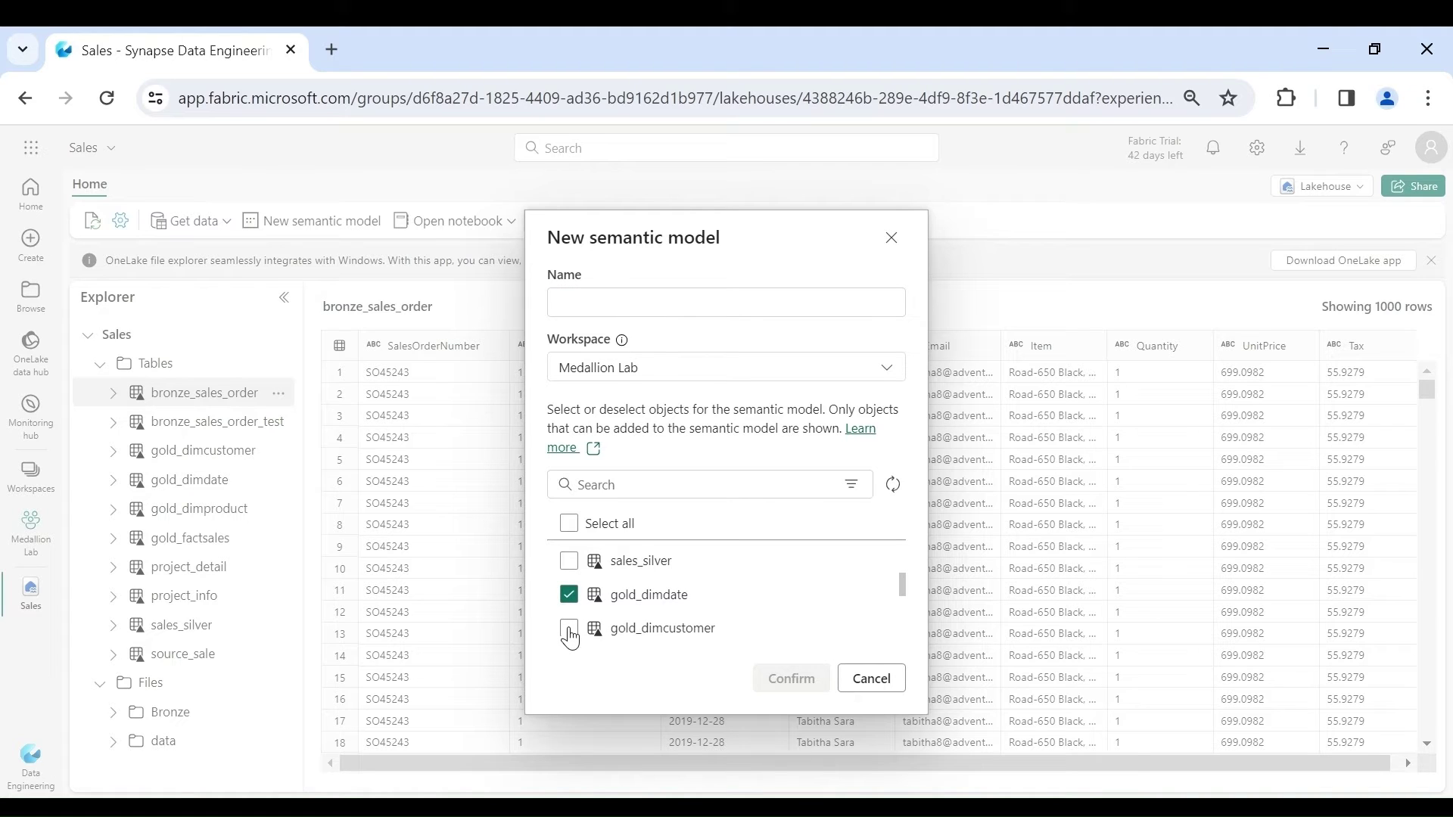
{"action": "left_click", "coordinate": [569, 629]}
{"action": "left_click_drag", "start_coordinate": [901, 584], "coordinate": [902, 601]}
{"action": "left_click", "coordinate": [568, 597]}
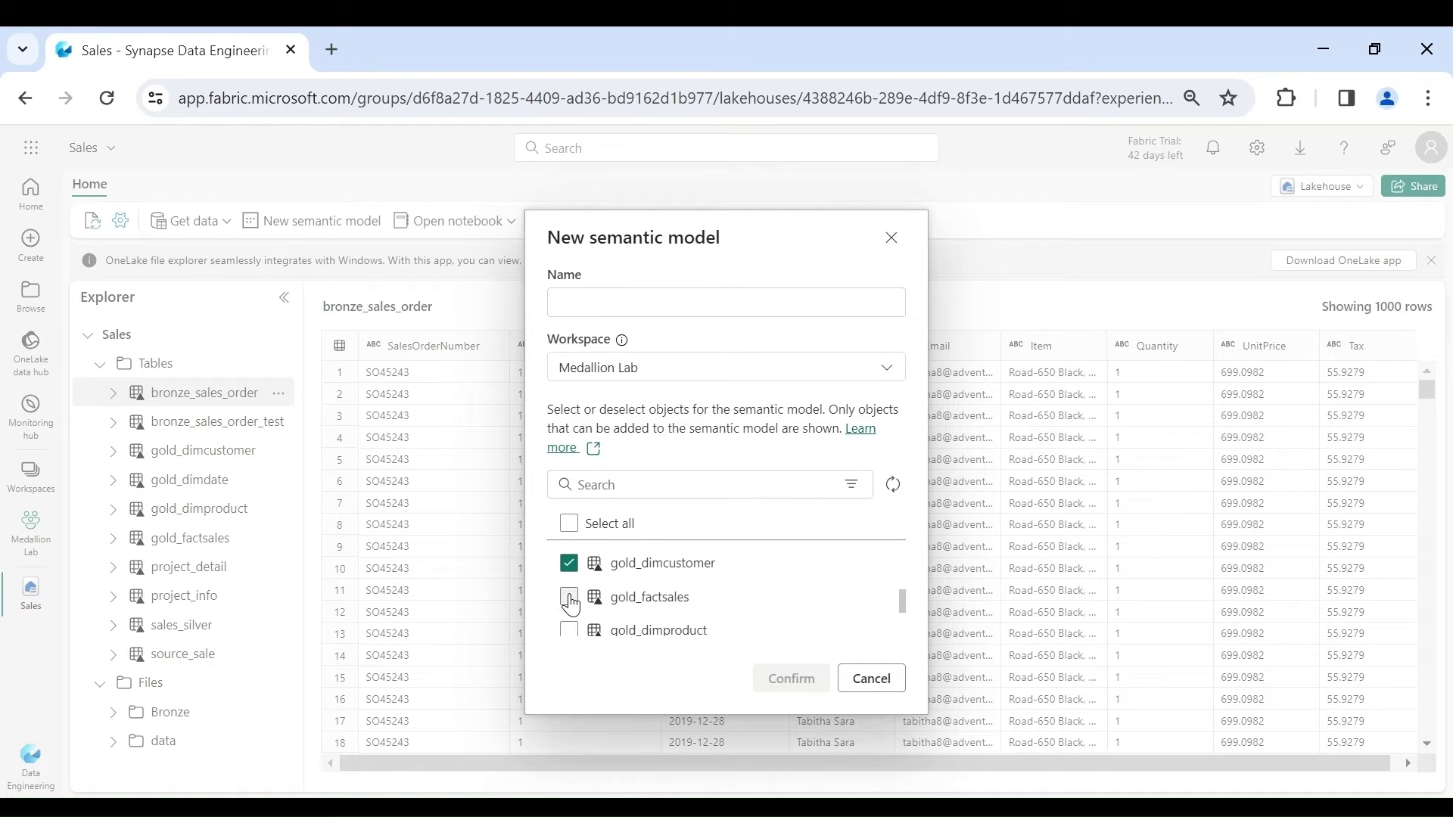
{"action": "left_click", "coordinate": [569, 631]}
{"action": "left_click_drag", "start_coordinate": [902, 596], "coordinate": [902, 619]}
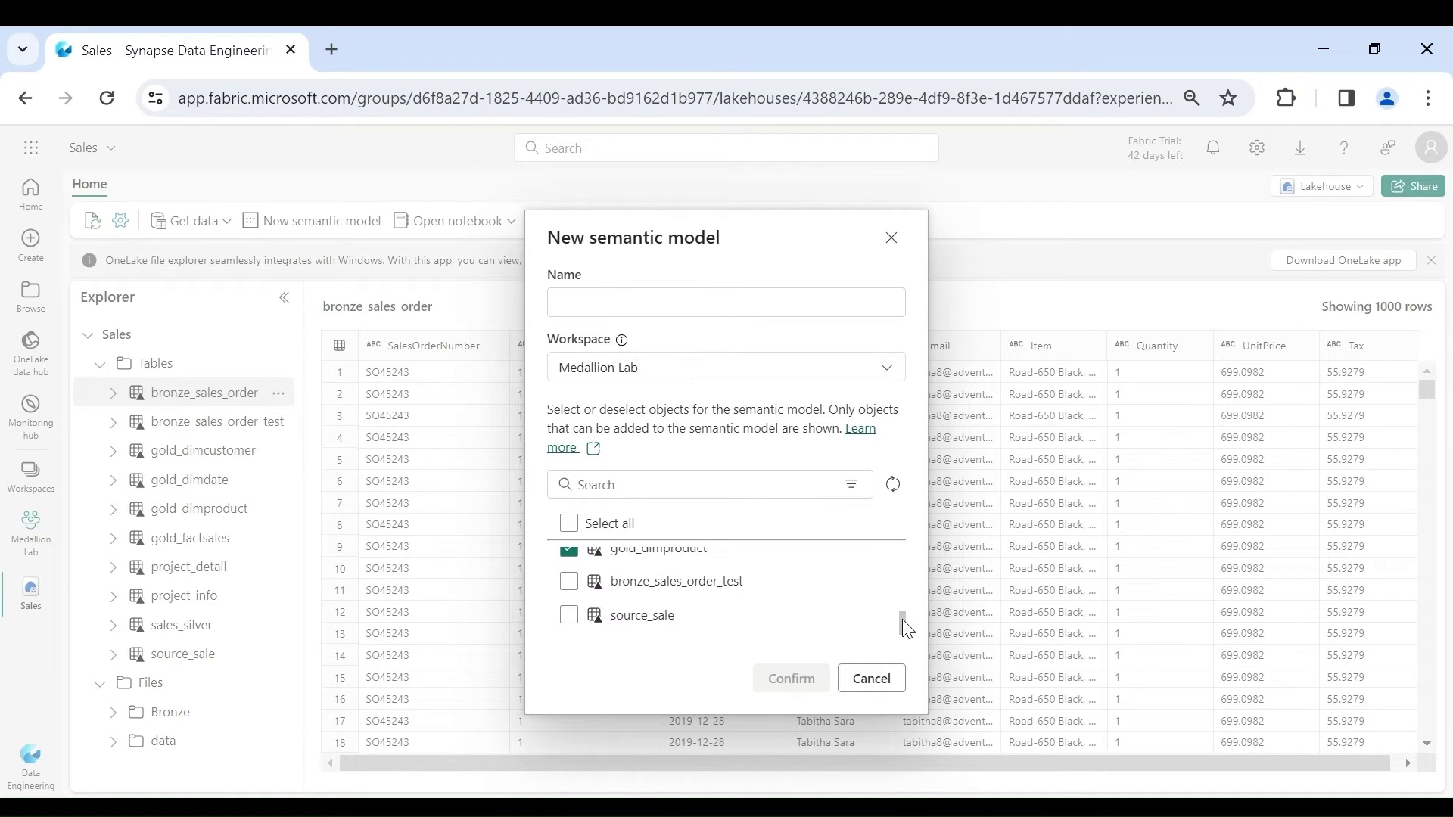
Name the new semantic model Sales-Semantic Model and create it in the Medallion Lab workspace.
{"action": "left_click", "coordinate": [695, 302]}
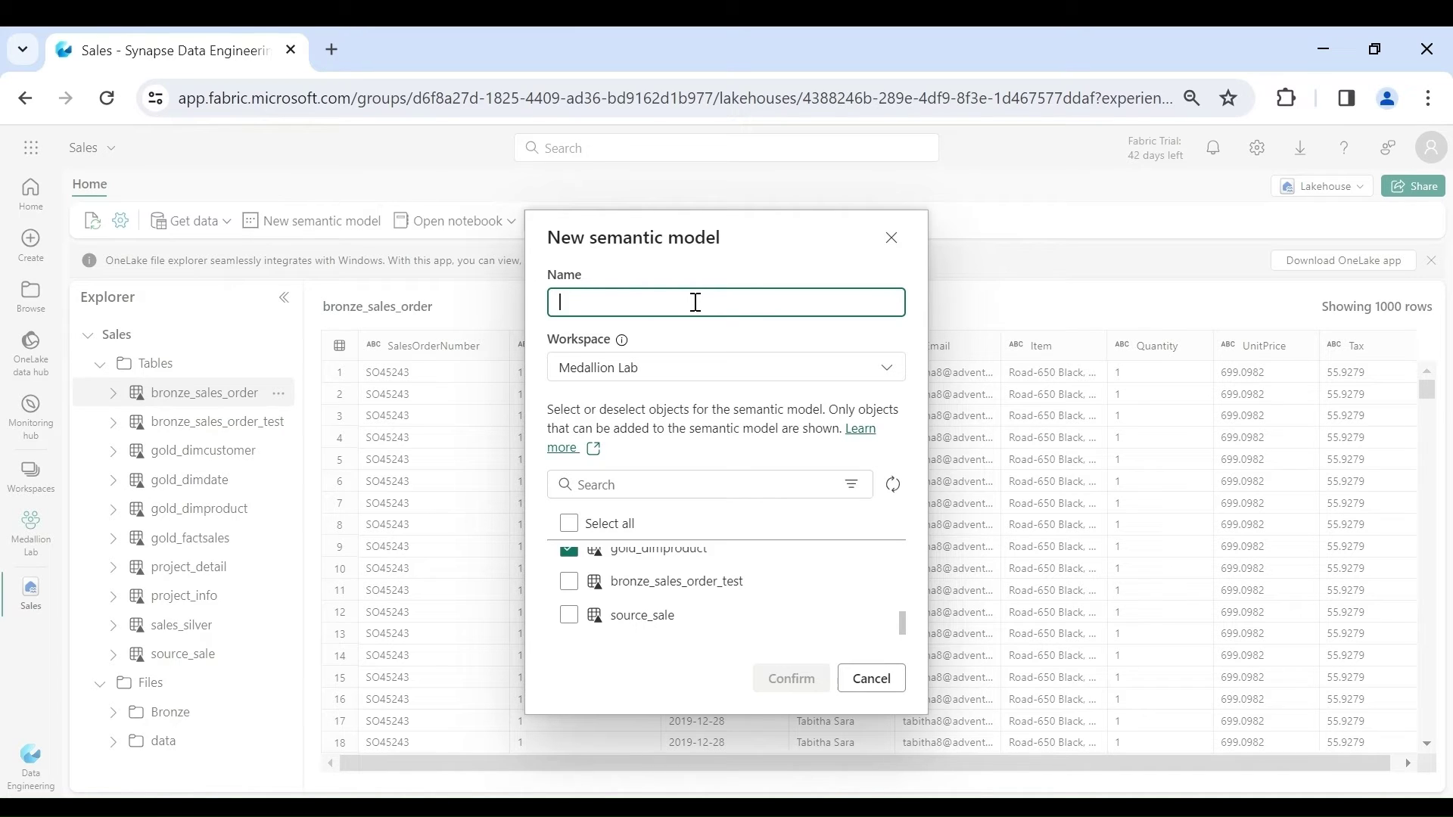
{"action": "type", "text": "Sales-Semantic Model"}
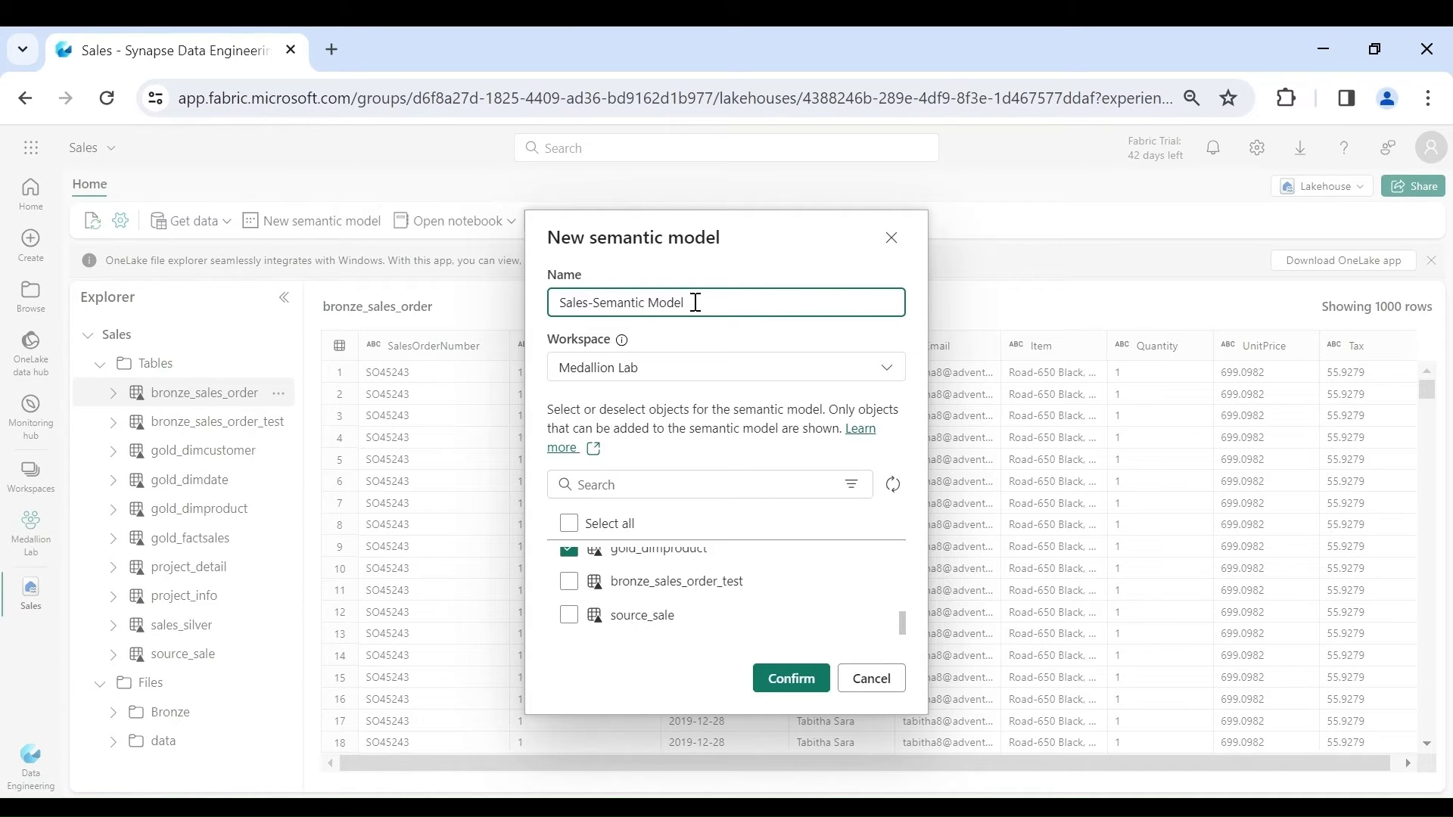
{"action": "left_click", "coordinate": [773, 684]}
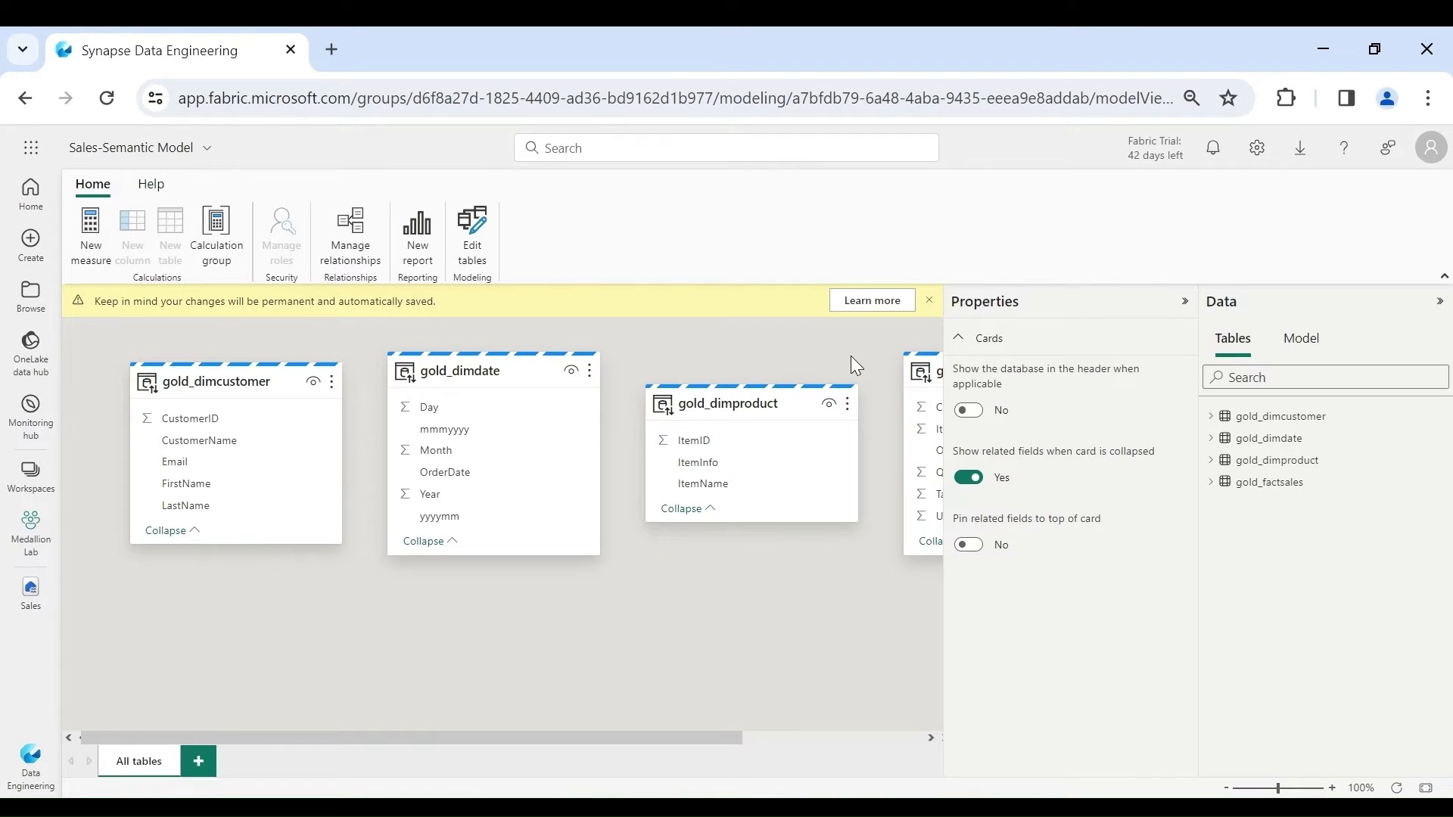
Clear space on the model diagram and arrange gold_dimdate, gold_dimproduct and gold_dimcustomer around a central, slightly taller gold_factsales.
{"action": "left_click", "coordinate": [930, 301]}
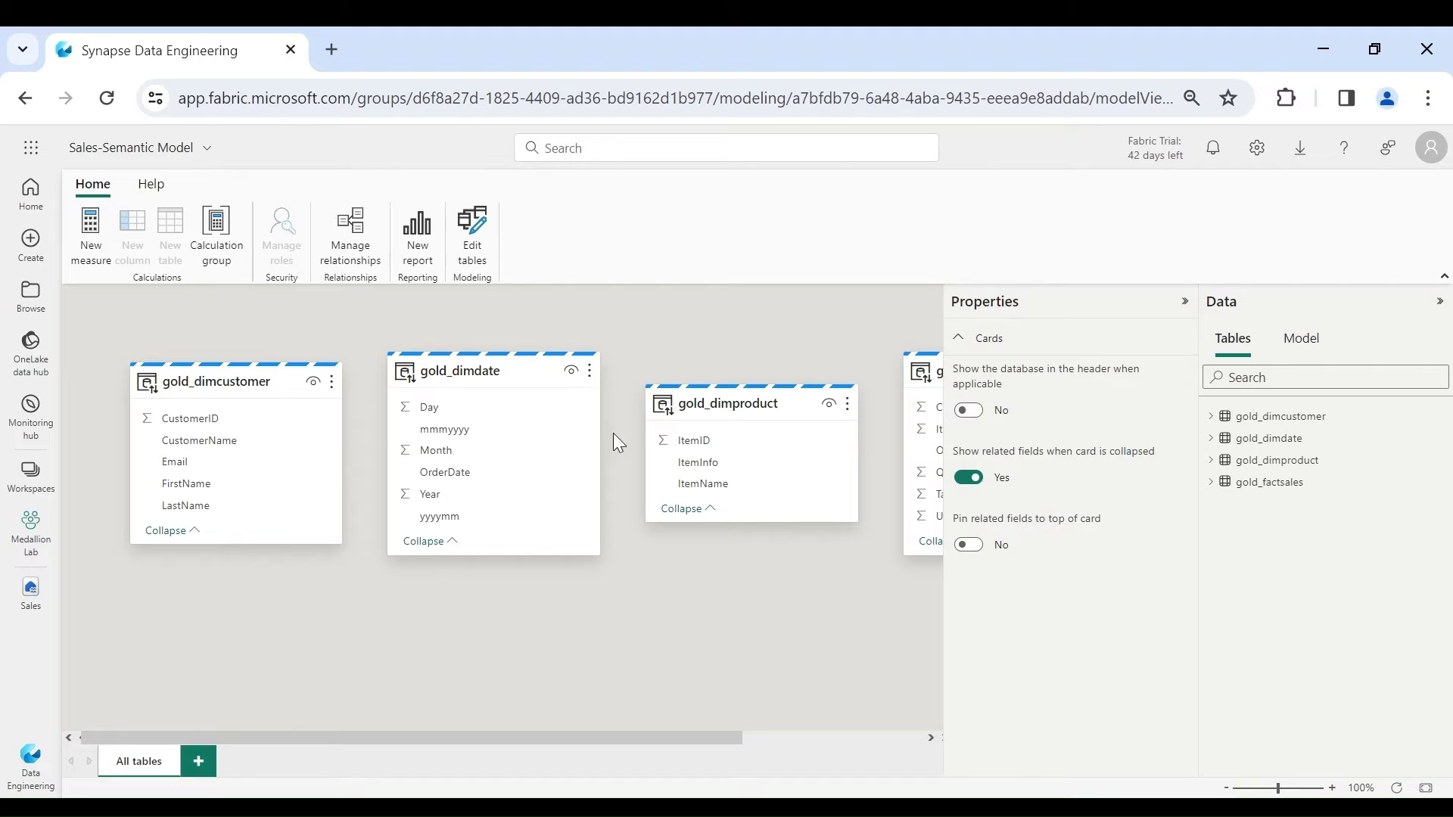
{"action": "left_click", "coordinate": [1185, 302]}
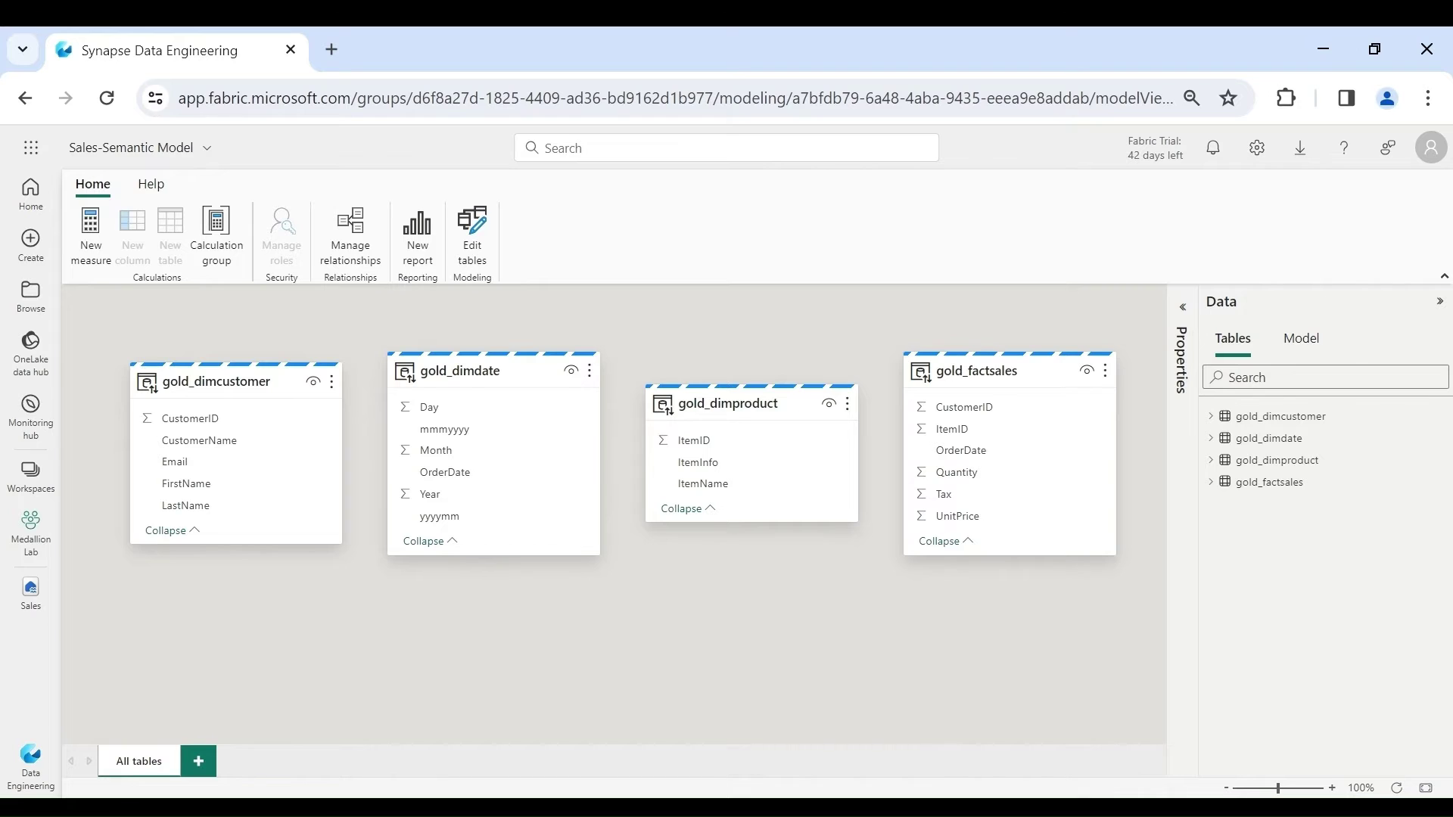
{"action": "left_click_drag", "start_coordinate": [980, 380], "coordinate": [661, 570]}
{"action": "left_click_drag", "start_coordinate": [772, 401], "coordinate": [945, 372]}
{"action": "left_click_drag", "start_coordinate": [230, 382], "coordinate": [1029, 597]}
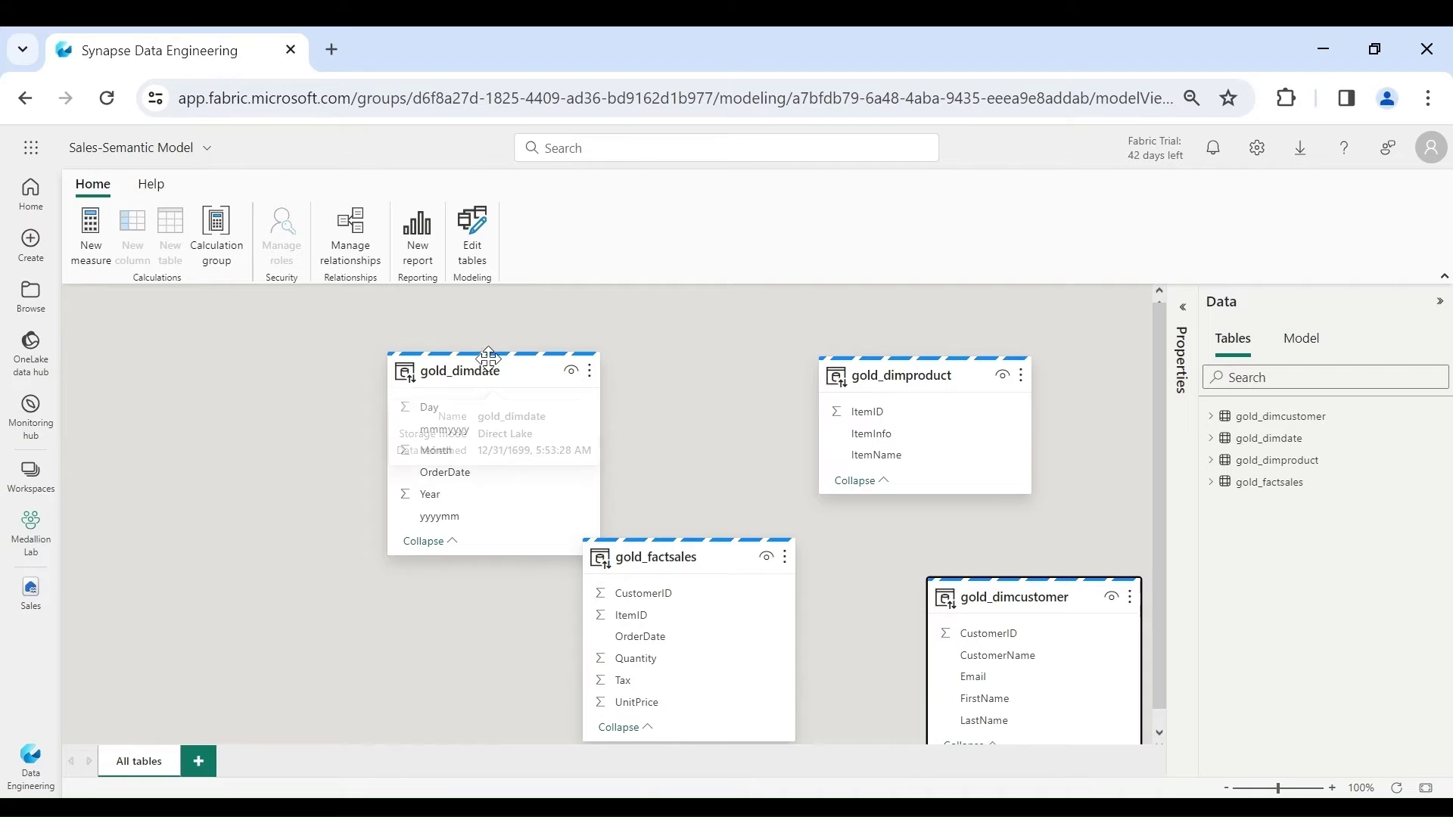
{"action": "left_click_drag", "start_coordinate": [488, 350], "coordinate": [312, 342]}
{"action": "left_click_drag", "start_coordinate": [654, 737], "coordinate": [594, 671]}
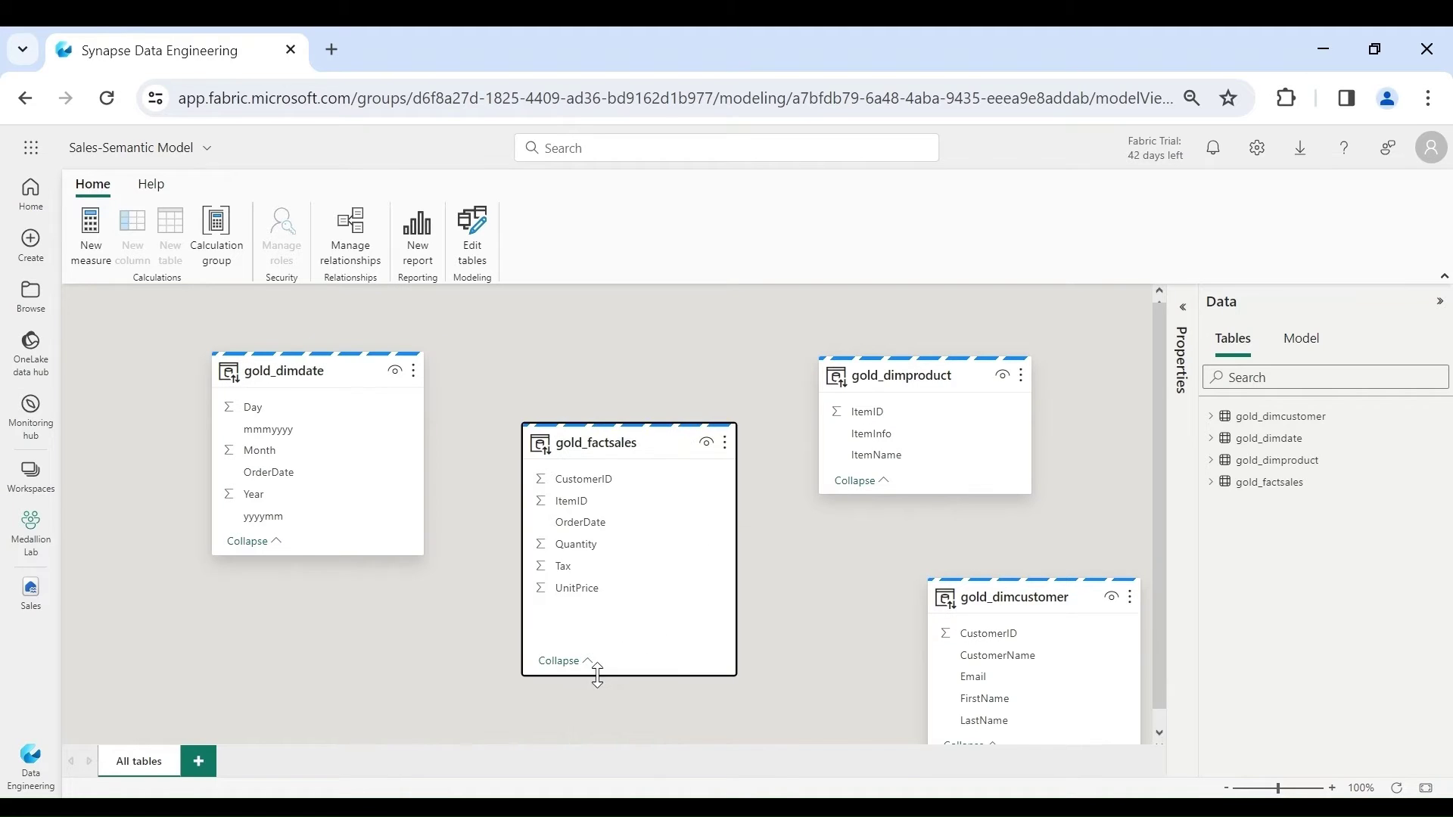
Create an active many-to-one relationship with single cross-filter direction from gold_factsales OrderDate to gold_dimdate OrderDate.
{"action": "left_click", "coordinate": [593, 525]}
{"action": "left_click_drag", "start_coordinate": [592, 528], "coordinate": [285, 481]}
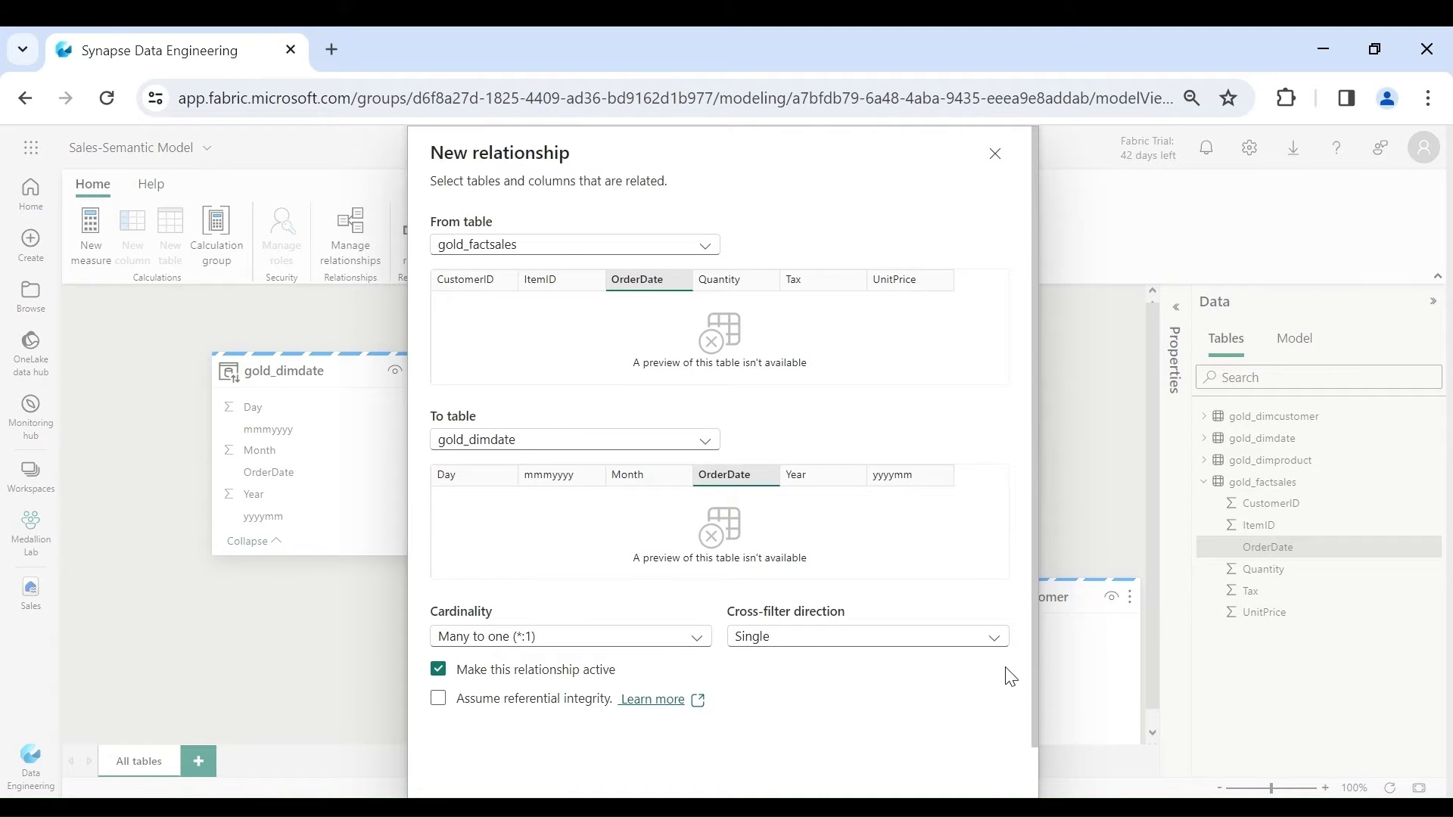
{"action": "left_click", "coordinate": [656, 647]}
{"action": "scroll", "coordinate": [656, 647], "scroll_direction": "down", "scroll_amount": 1}
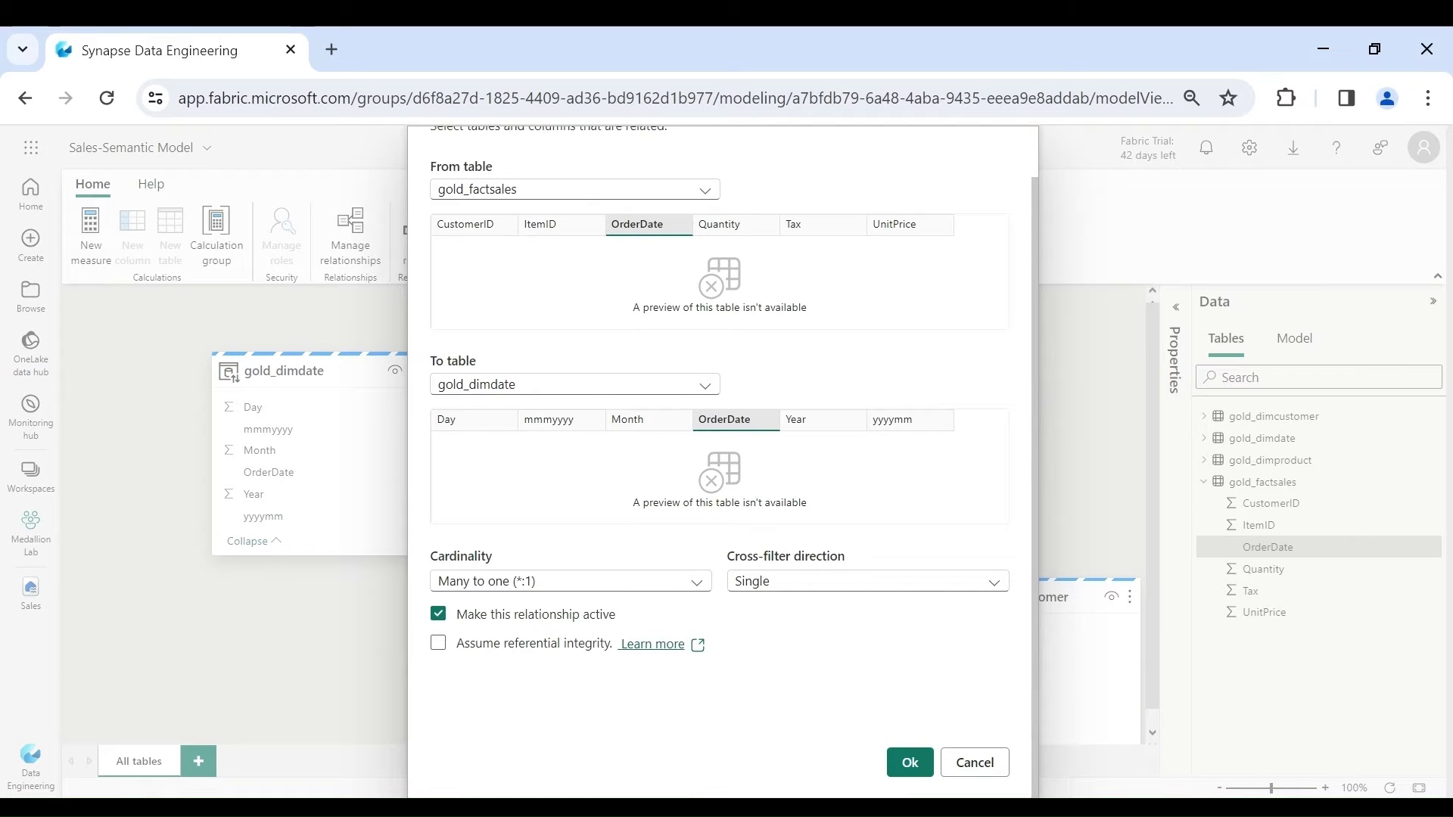
{"action": "left_click", "coordinate": [928, 744]}
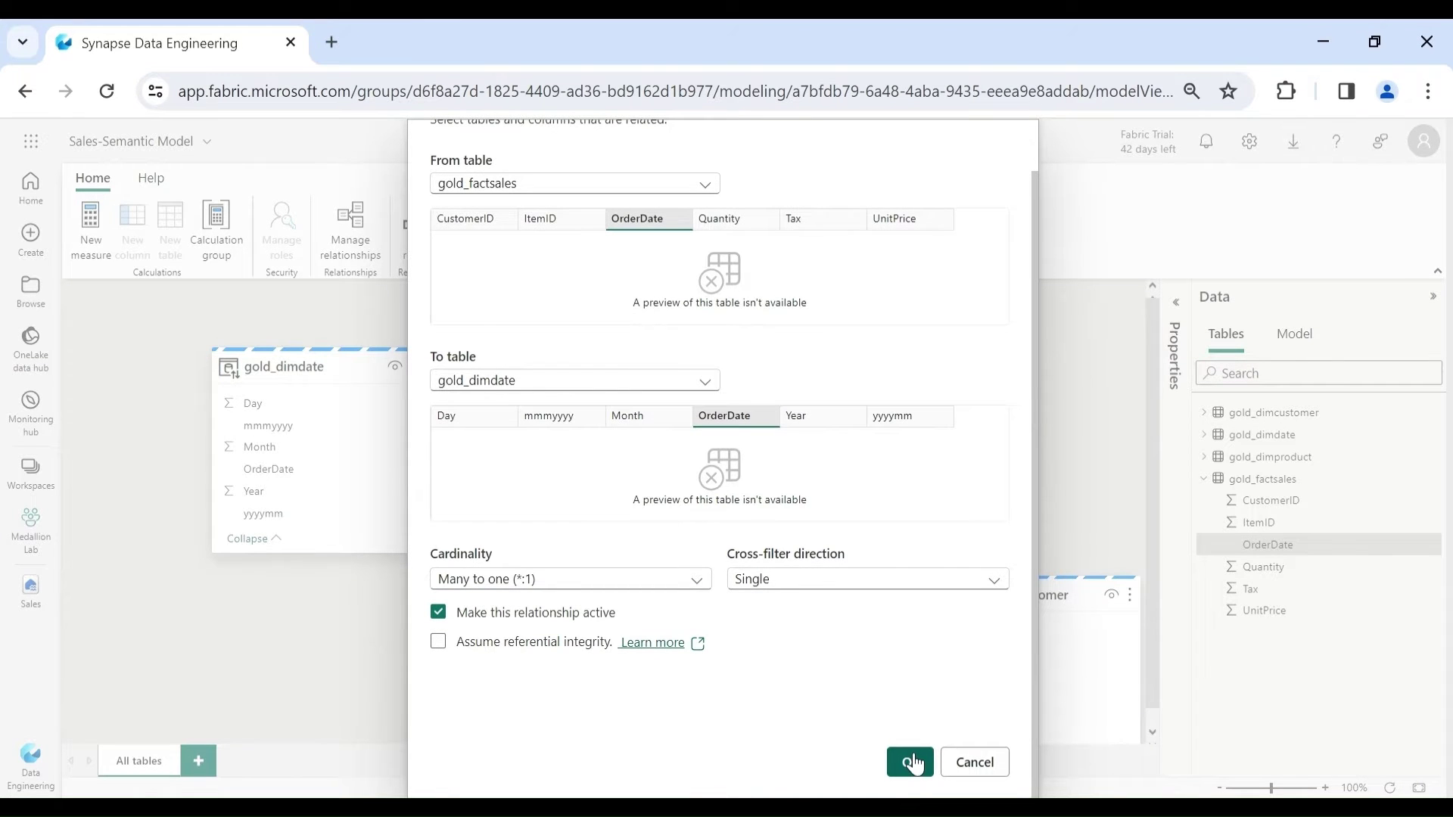
{"action": "left_click", "coordinate": [911, 762]}
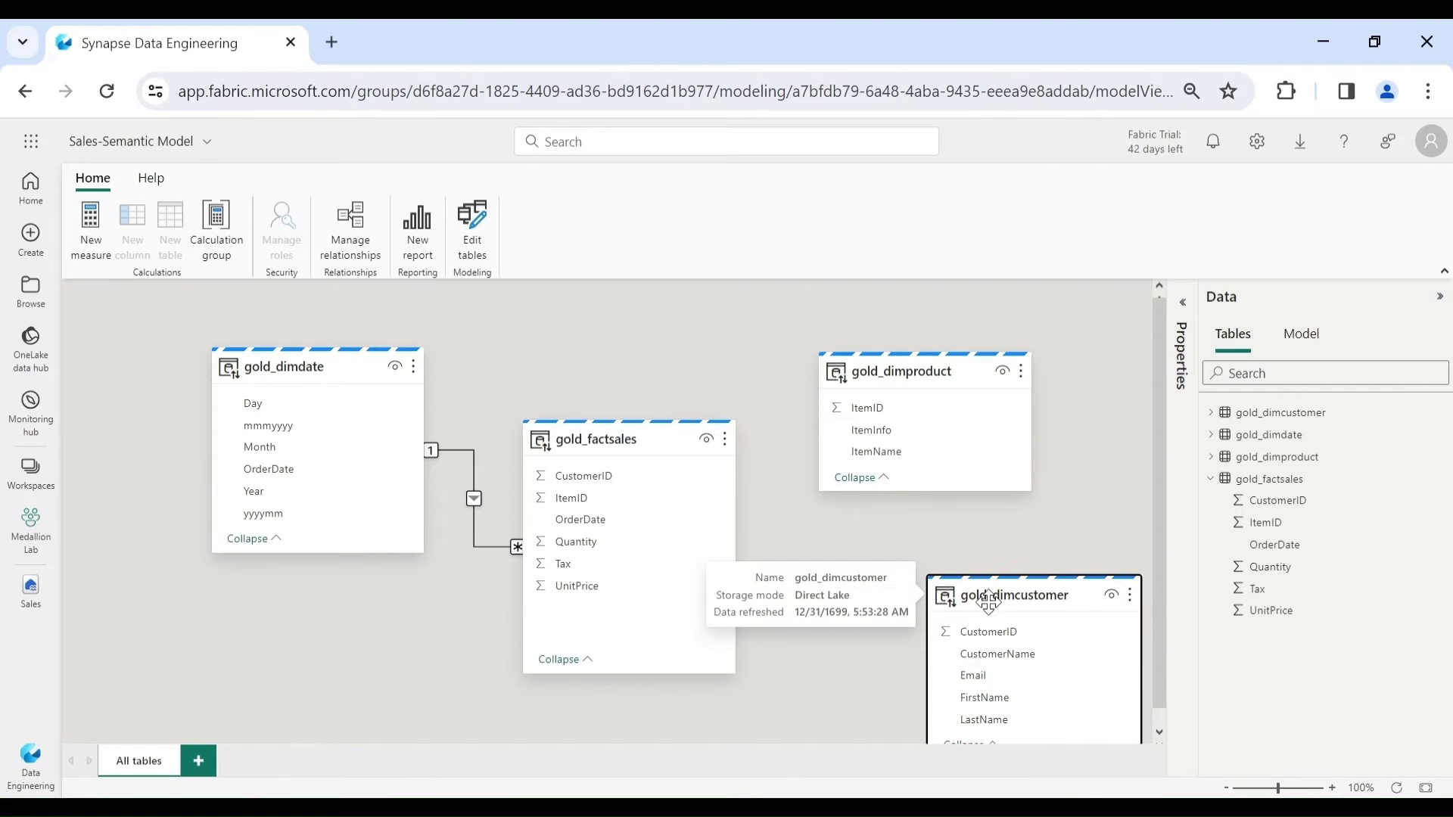
Move gold_dimcustomer closer to gold_factsales, below gold_dimproduct, and collapse the properties to show the whole diagram.
{"action": "left_click_drag", "start_coordinate": [987, 602], "coordinate": [901, 559]}
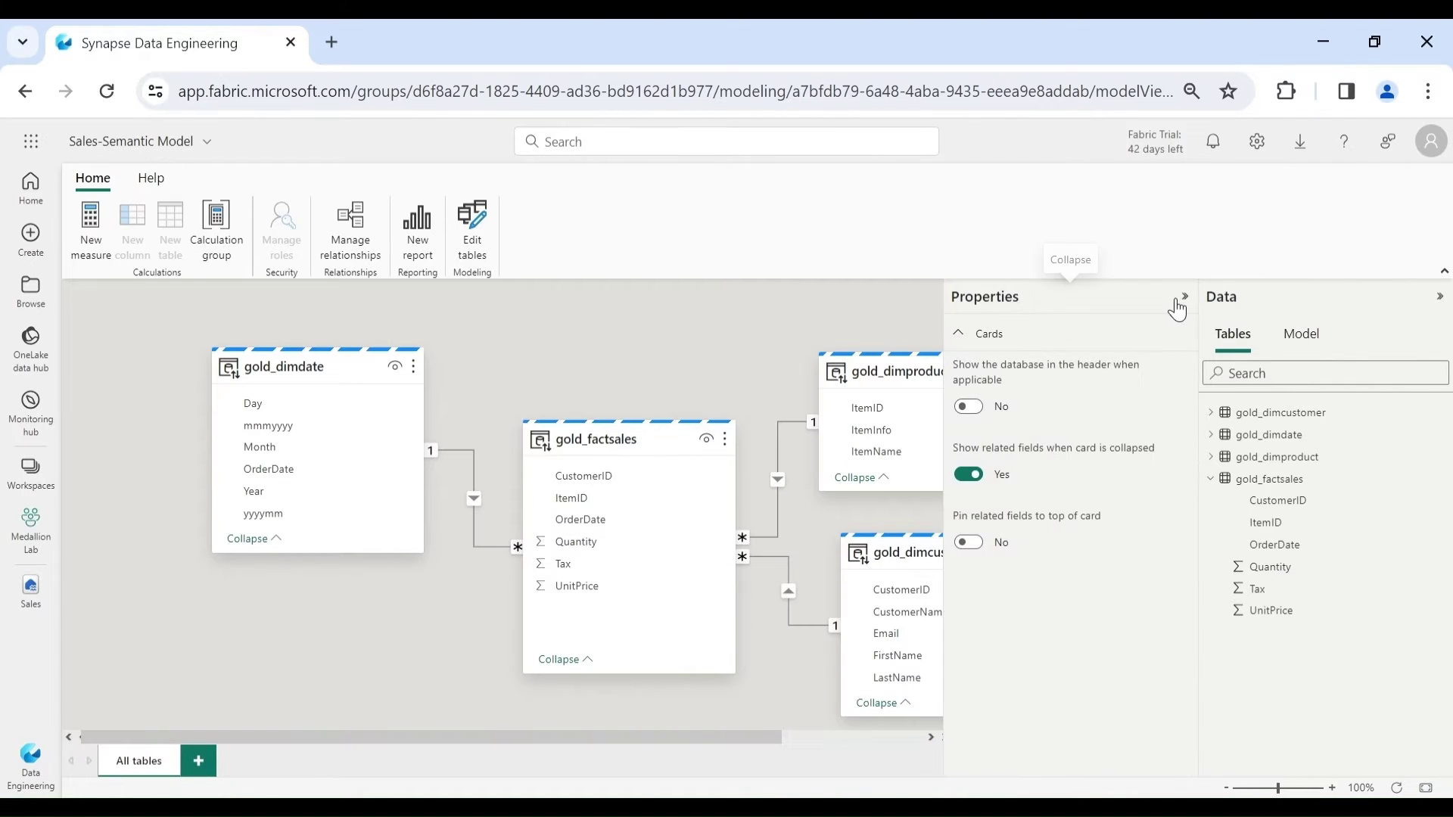
{"action": "left_click", "coordinate": [1173, 302]}
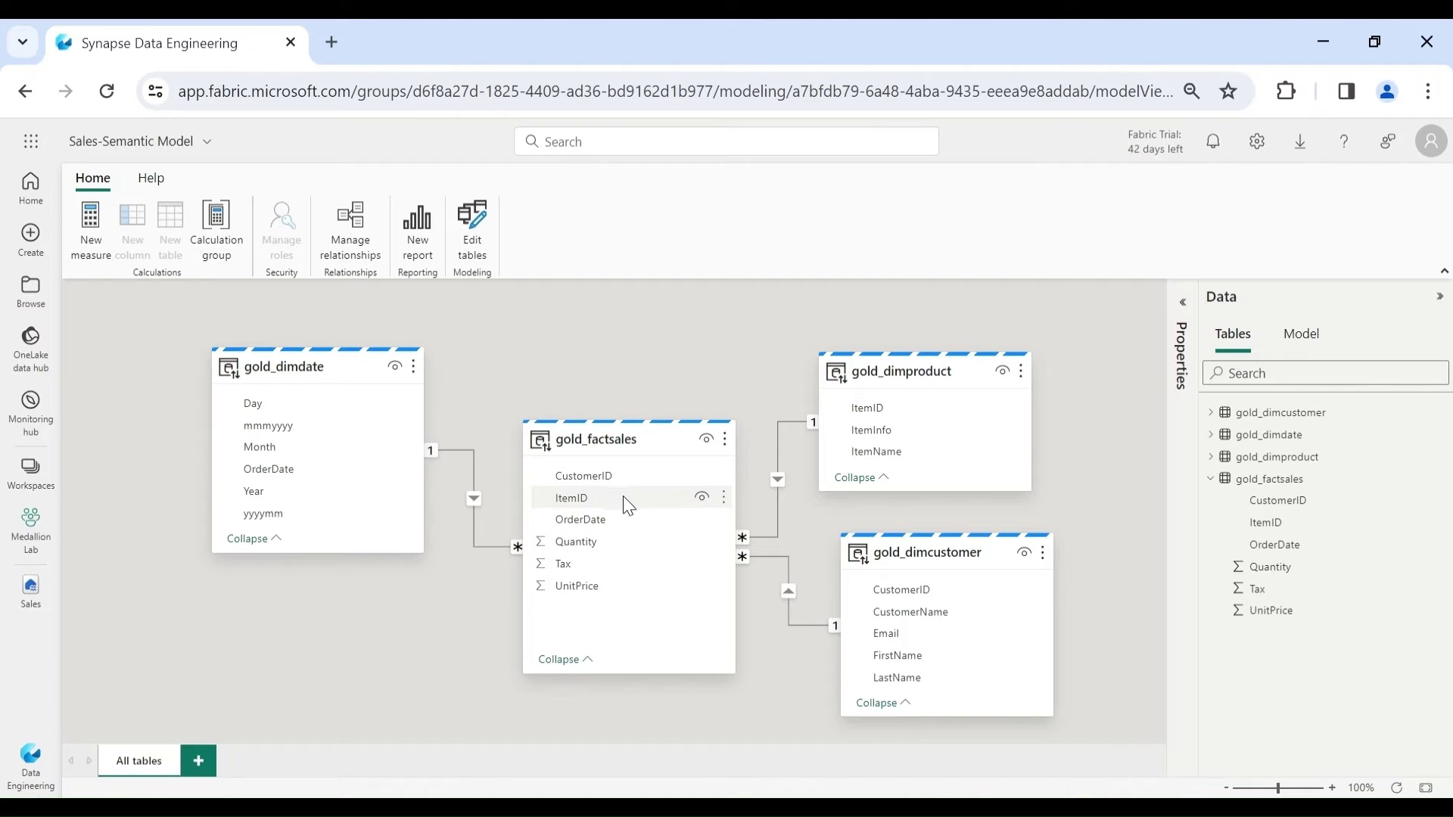
Set the date time format of the OrderDate column in gold_factsales to *3/15/2001 3:00:55 AM (General Date).
{"action": "left_click", "coordinate": [615, 520]}
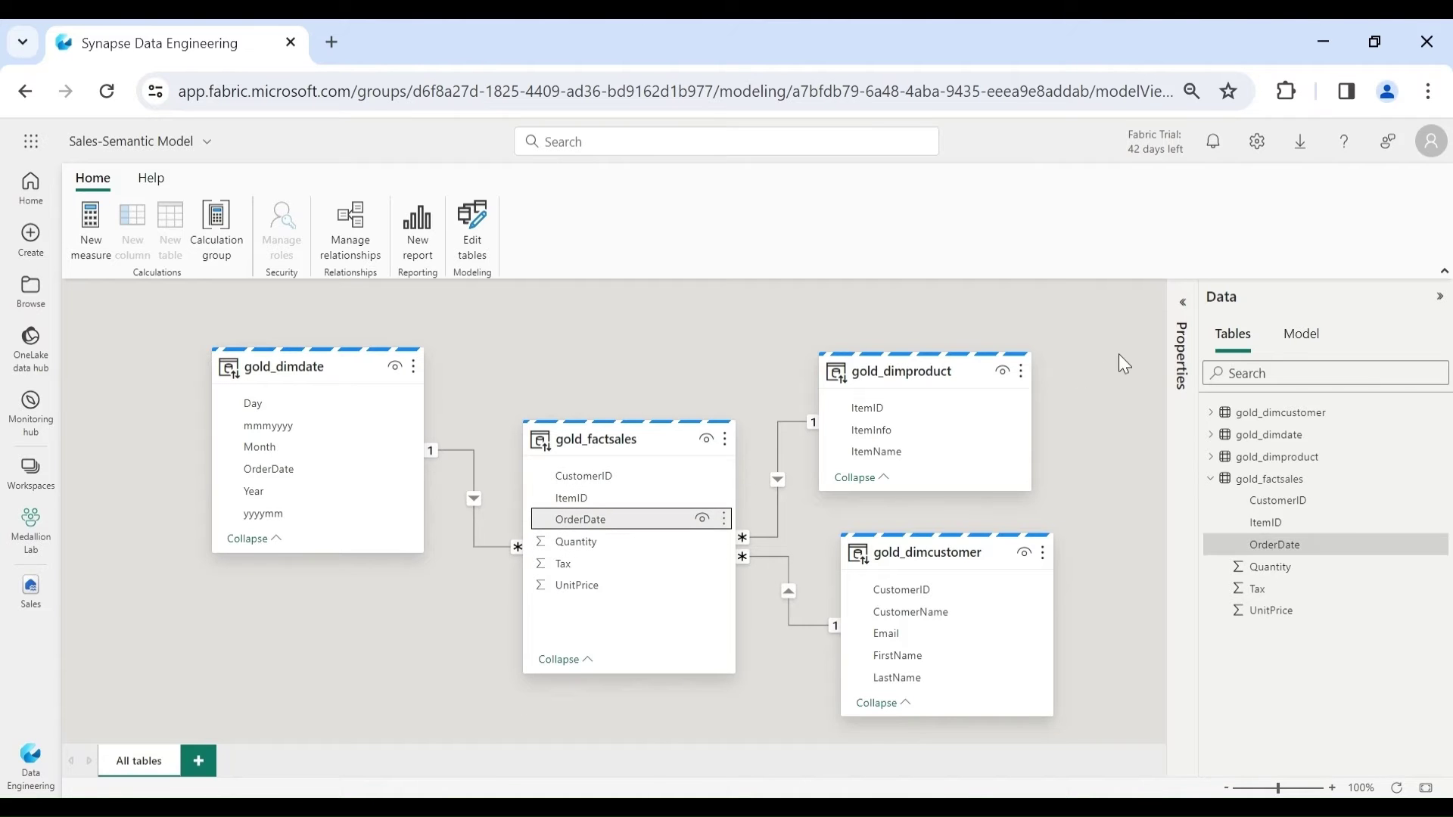
{"action": "left_click", "coordinate": [1180, 308]}
{"action": "left_click", "coordinate": [1086, 715]}
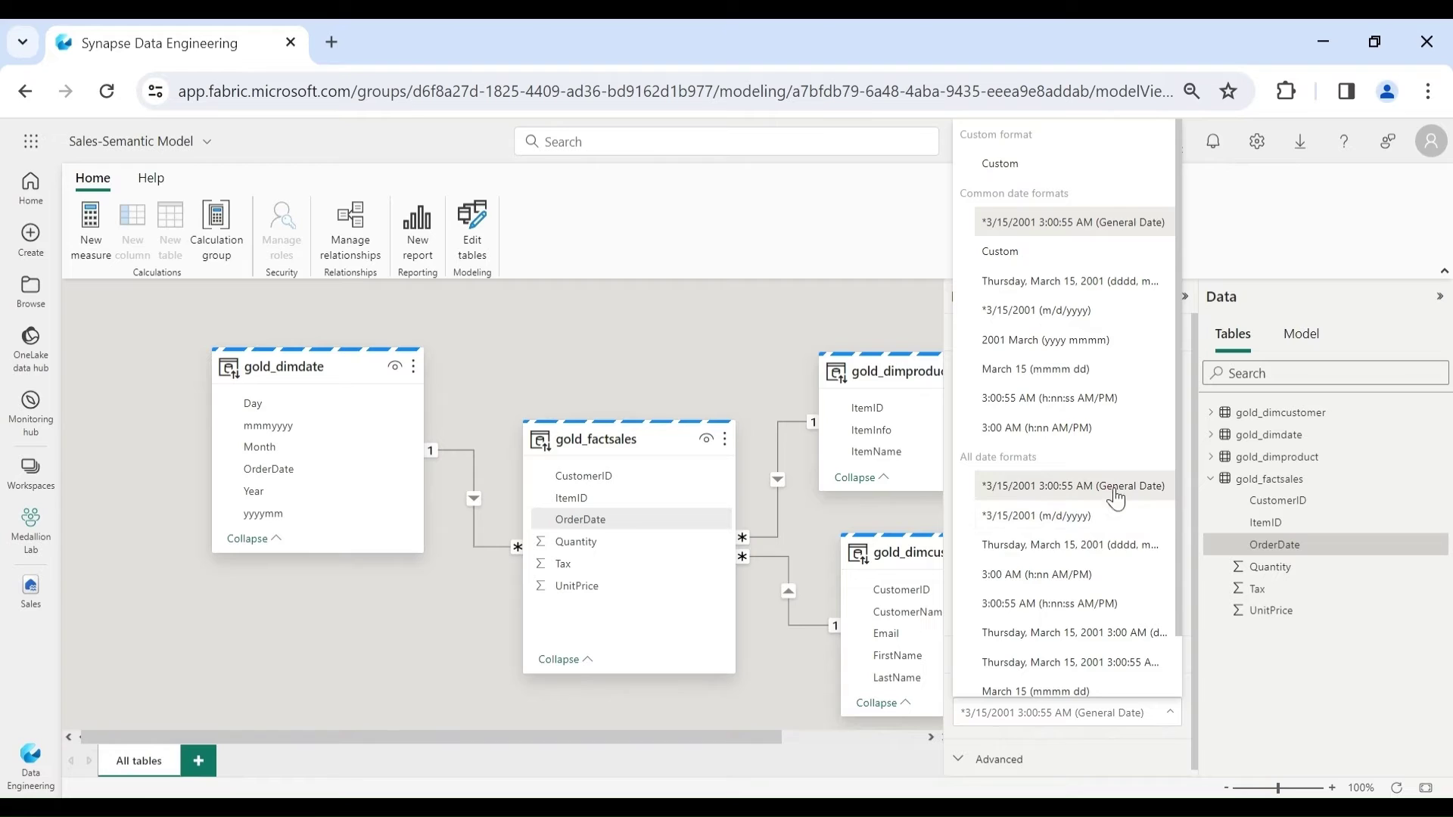
{"action": "left_click", "coordinate": [1047, 493]}
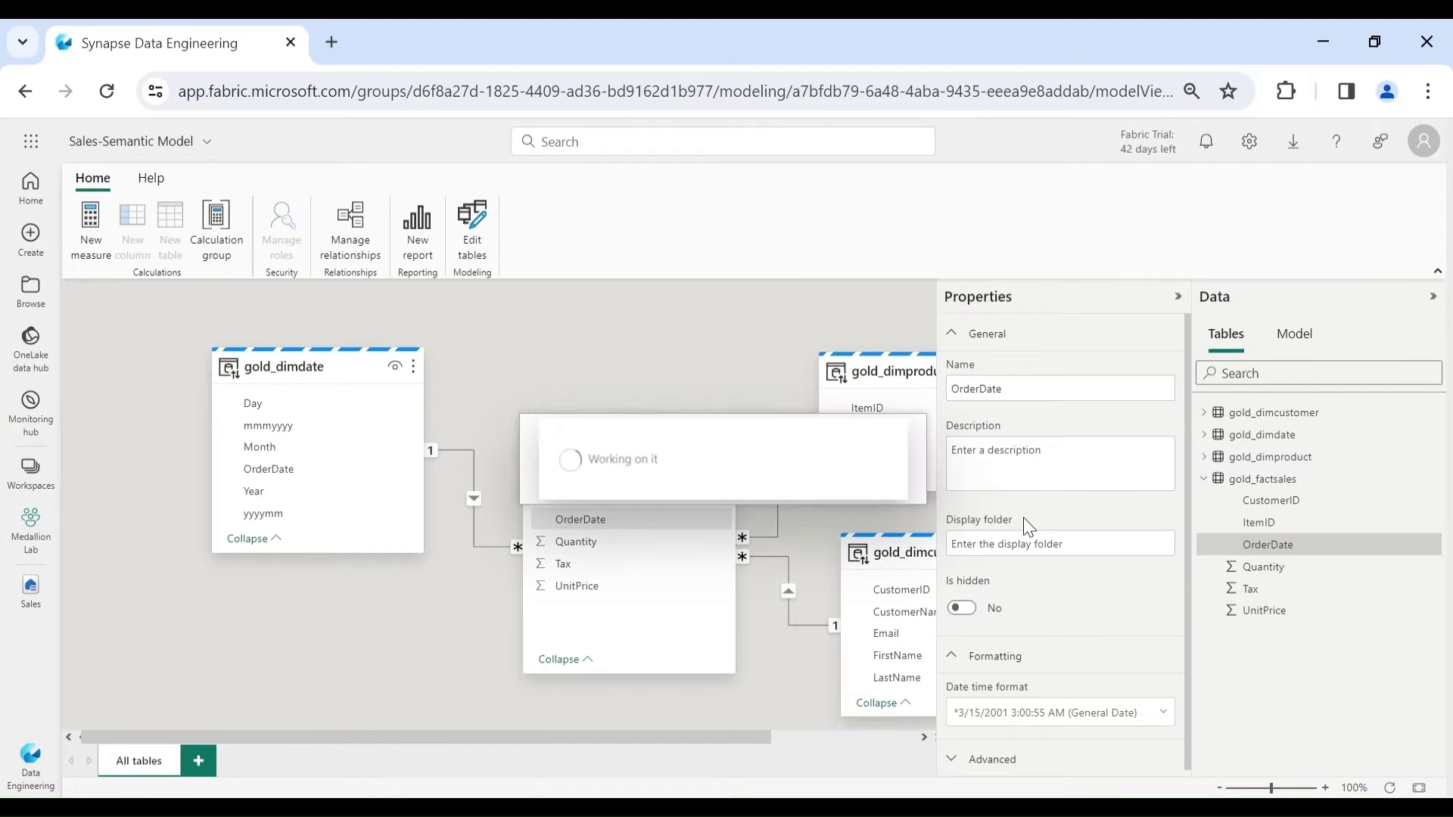
Look through the available formats for the ItemID column in gold_dimproduct, leaving without choosing one.
{"action": "left_click", "coordinate": [864, 410]}
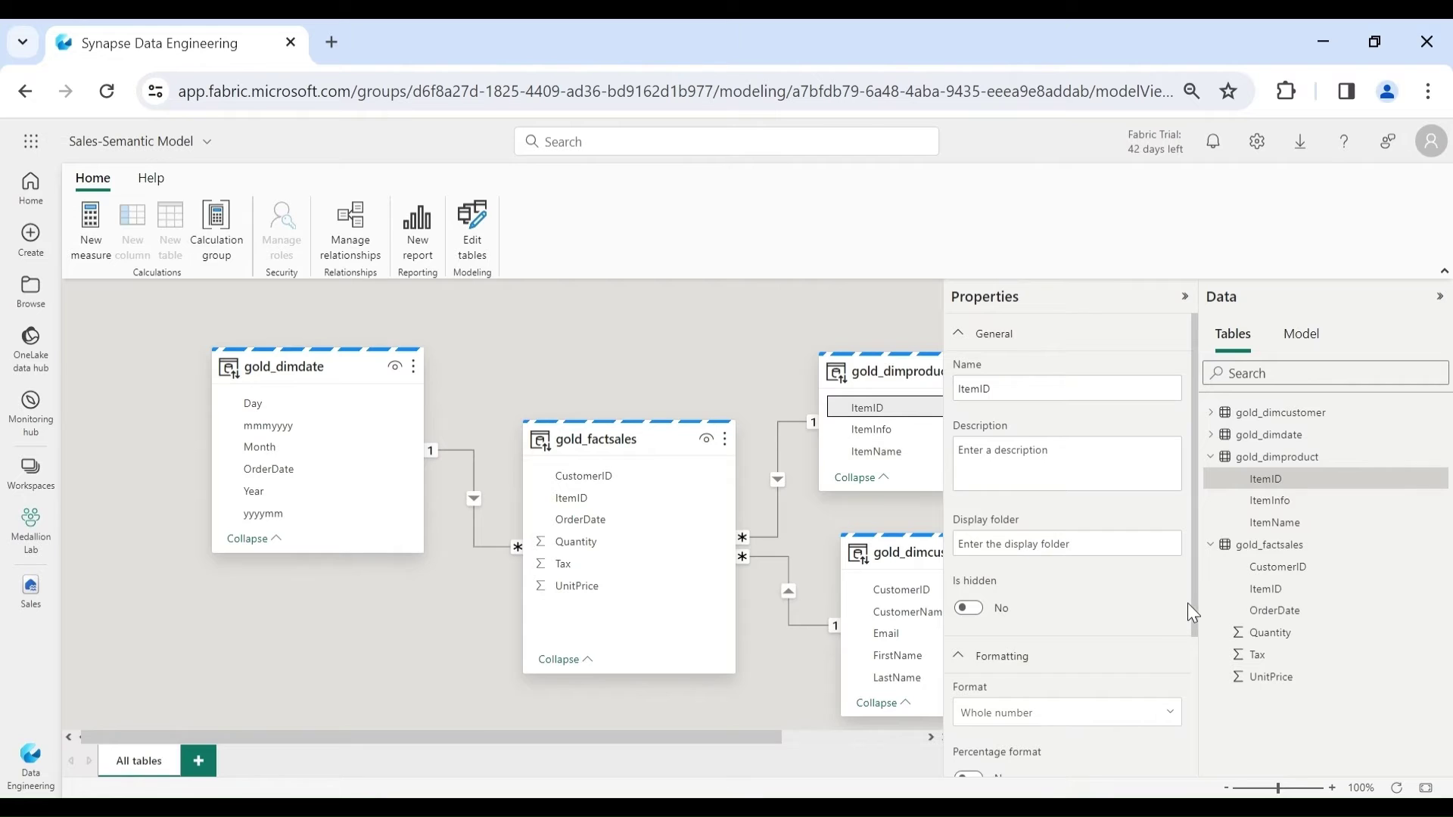
{"action": "left_click_drag", "start_coordinate": [1195, 602], "coordinate": [1187, 684]}
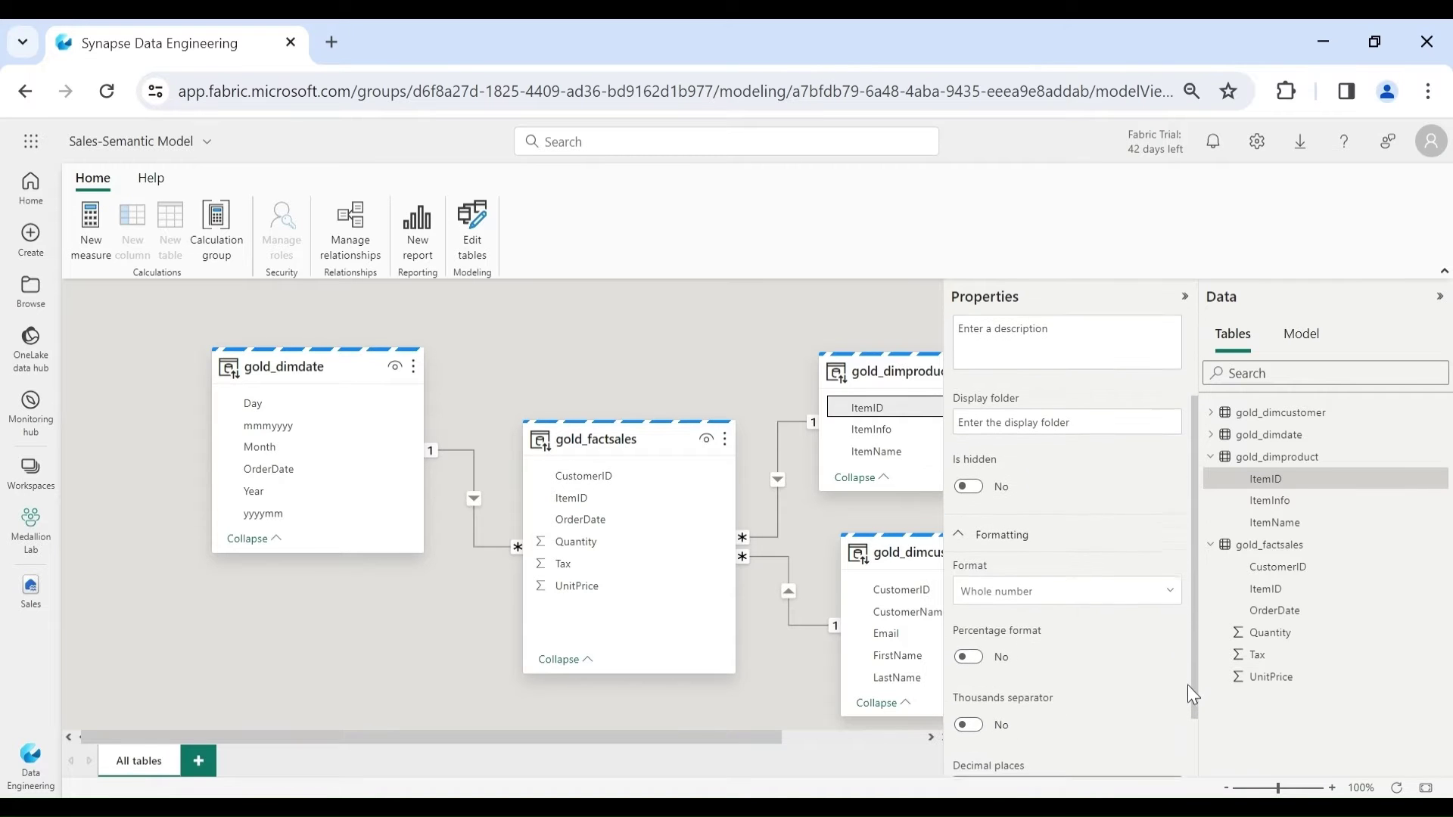
{"action": "left_click", "coordinate": [1052, 598]}
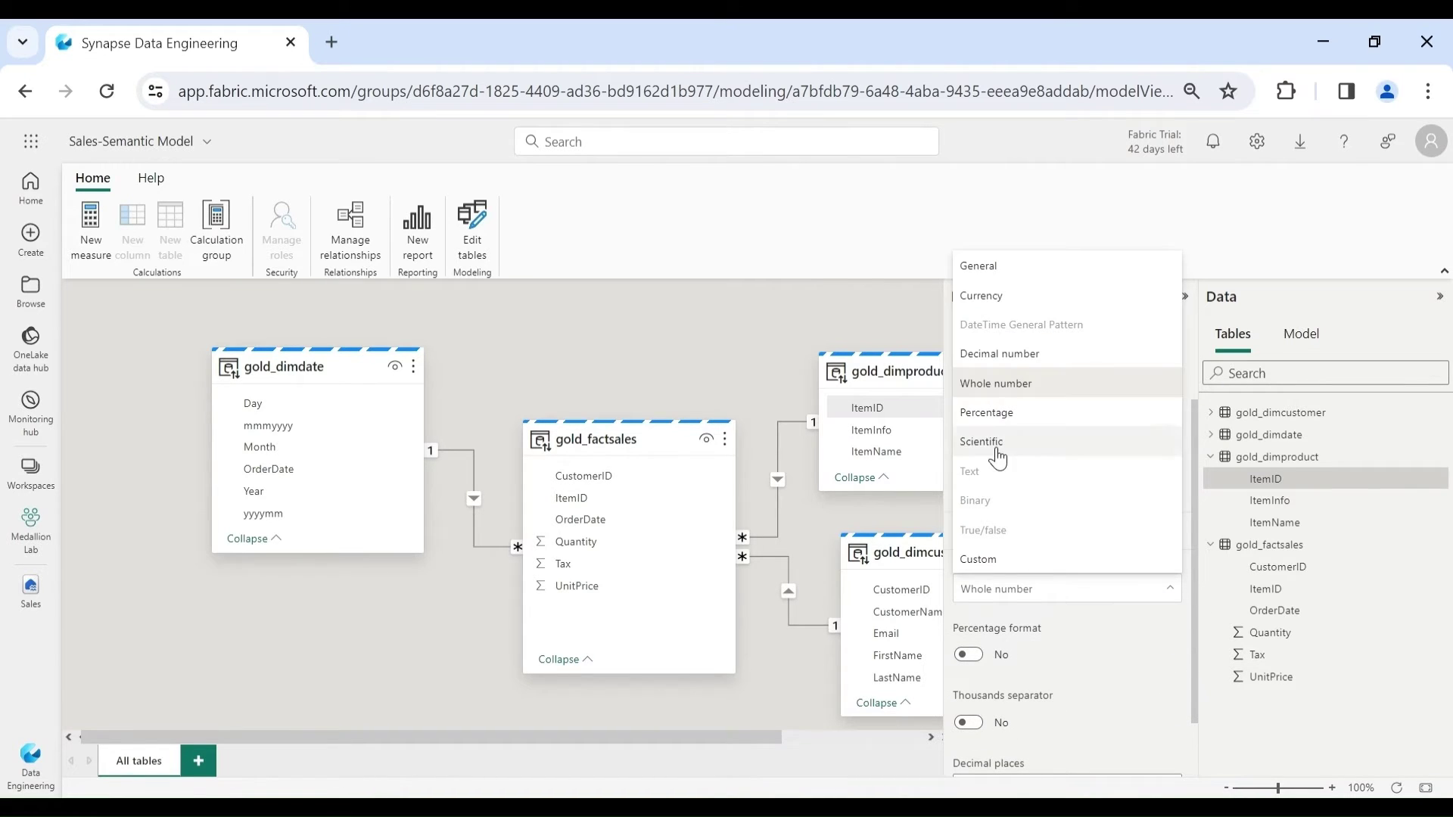
{"action": "left_click", "coordinate": [715, 332]}
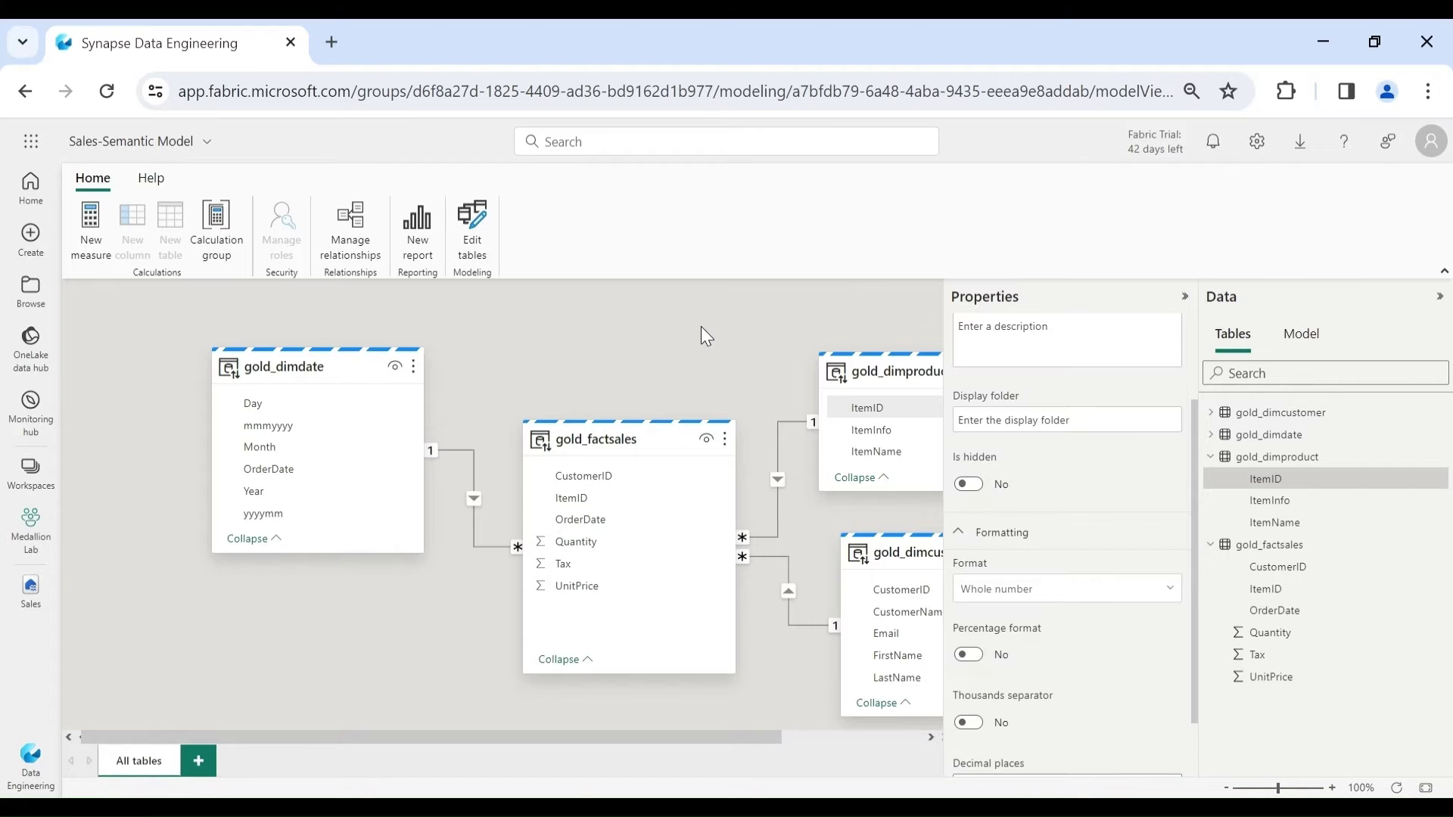
{"action": "left_click", "coordinate": [1184, 298]}
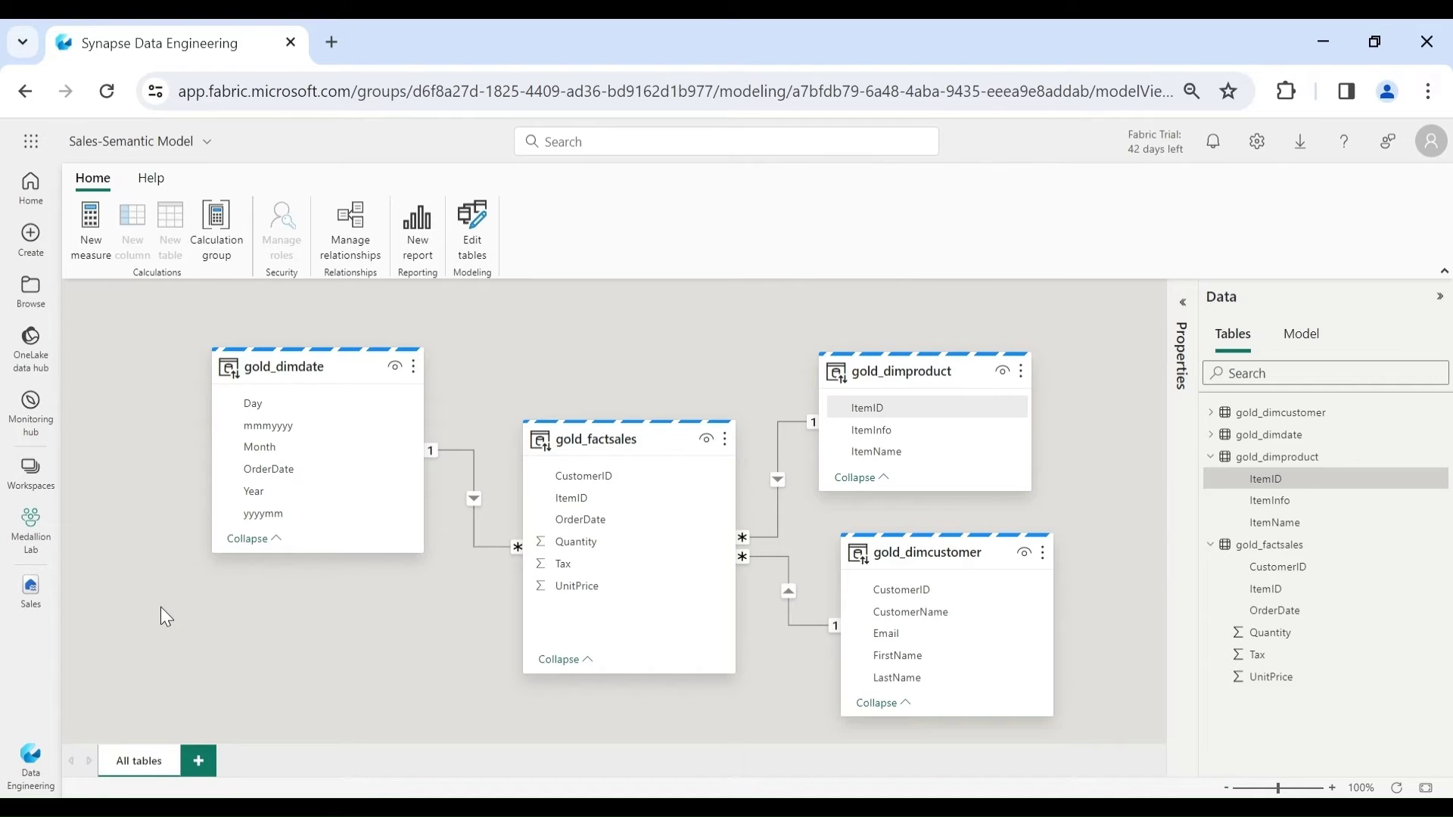
Return to the Medallion Lab workspace and open the SQL analytics endpoint of the Sales lakehouse.
{"action": "left_click", "coordinate": [31, 594]}
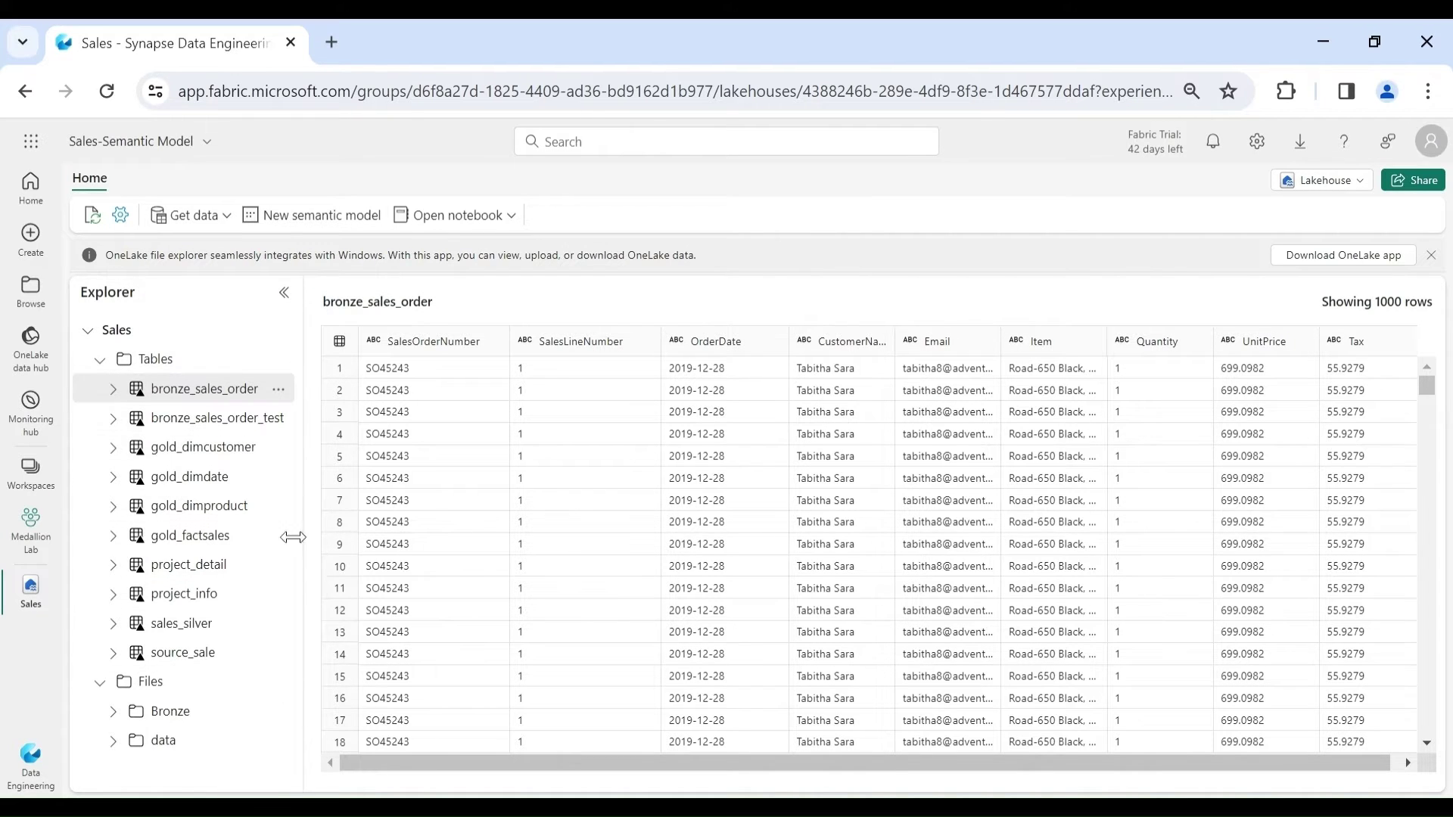
{"action": "left_click", "coordinate": [29, 551]}
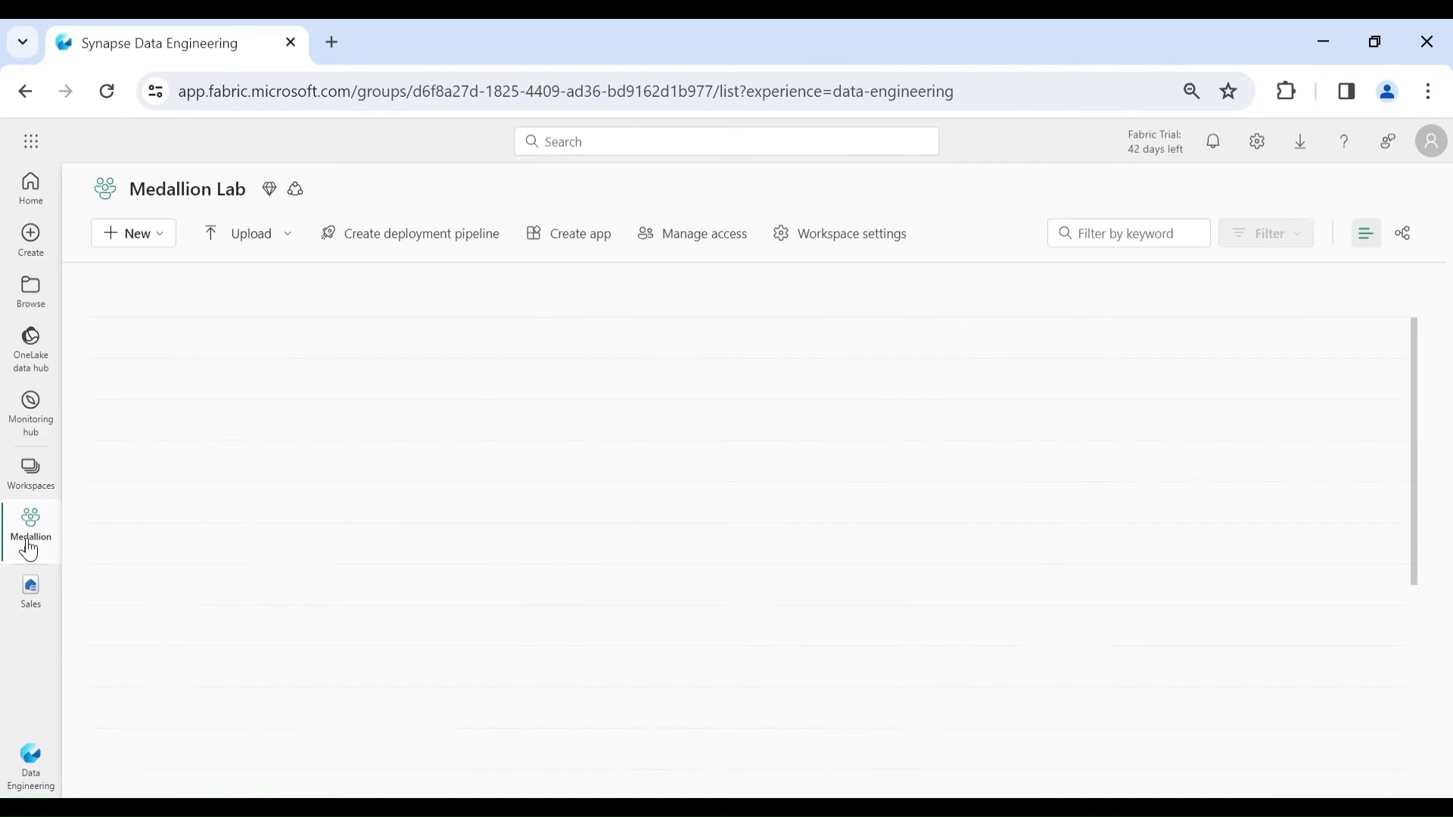
{"action": "scroll", "coordinate": [657, 666], "scroll_direction": "down", "scroll_amount": 1}
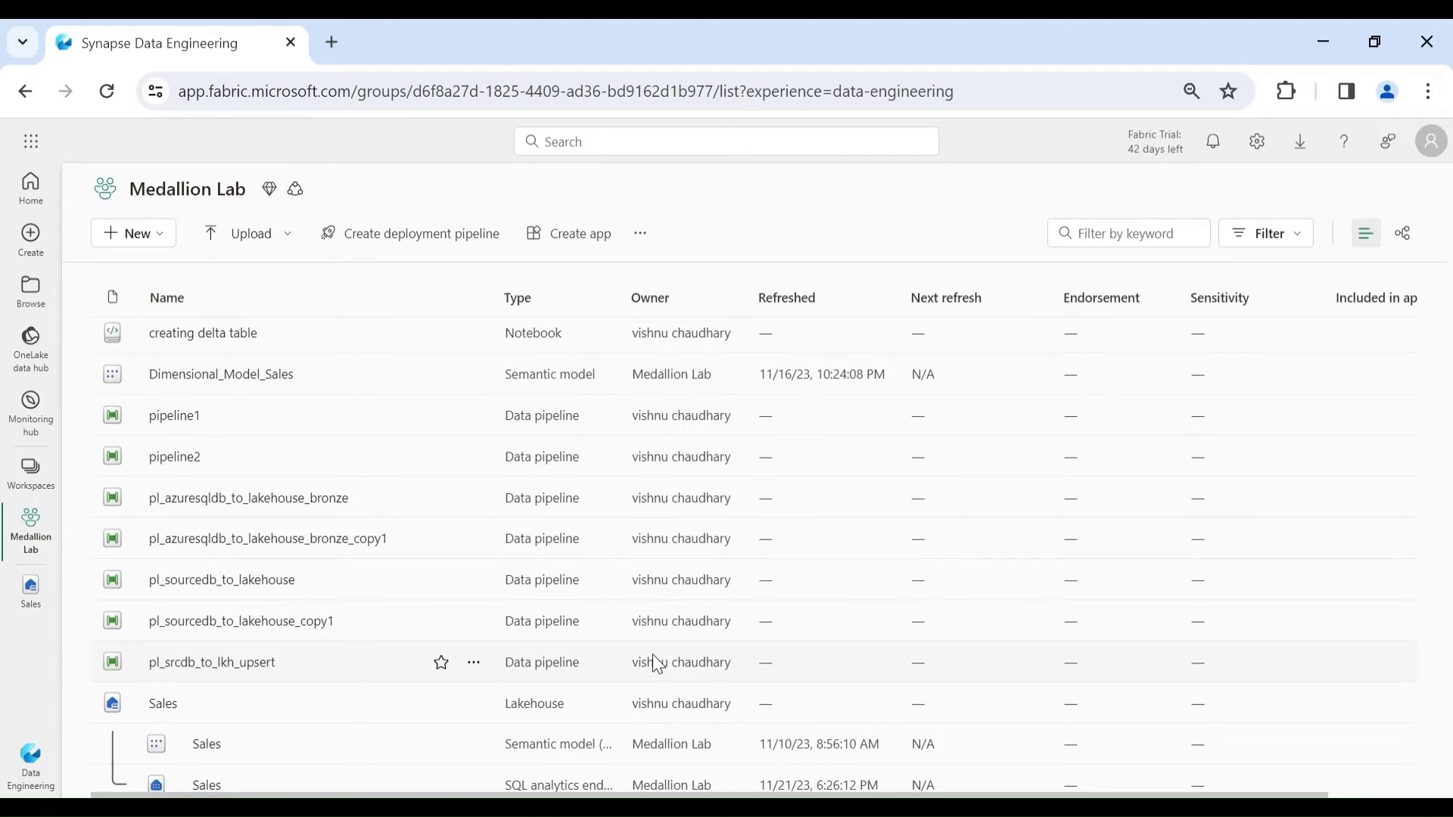
{"action": "scroll", "coordinate": [655, 658], "scroll_direction": "down", "scroll_amount": 3}
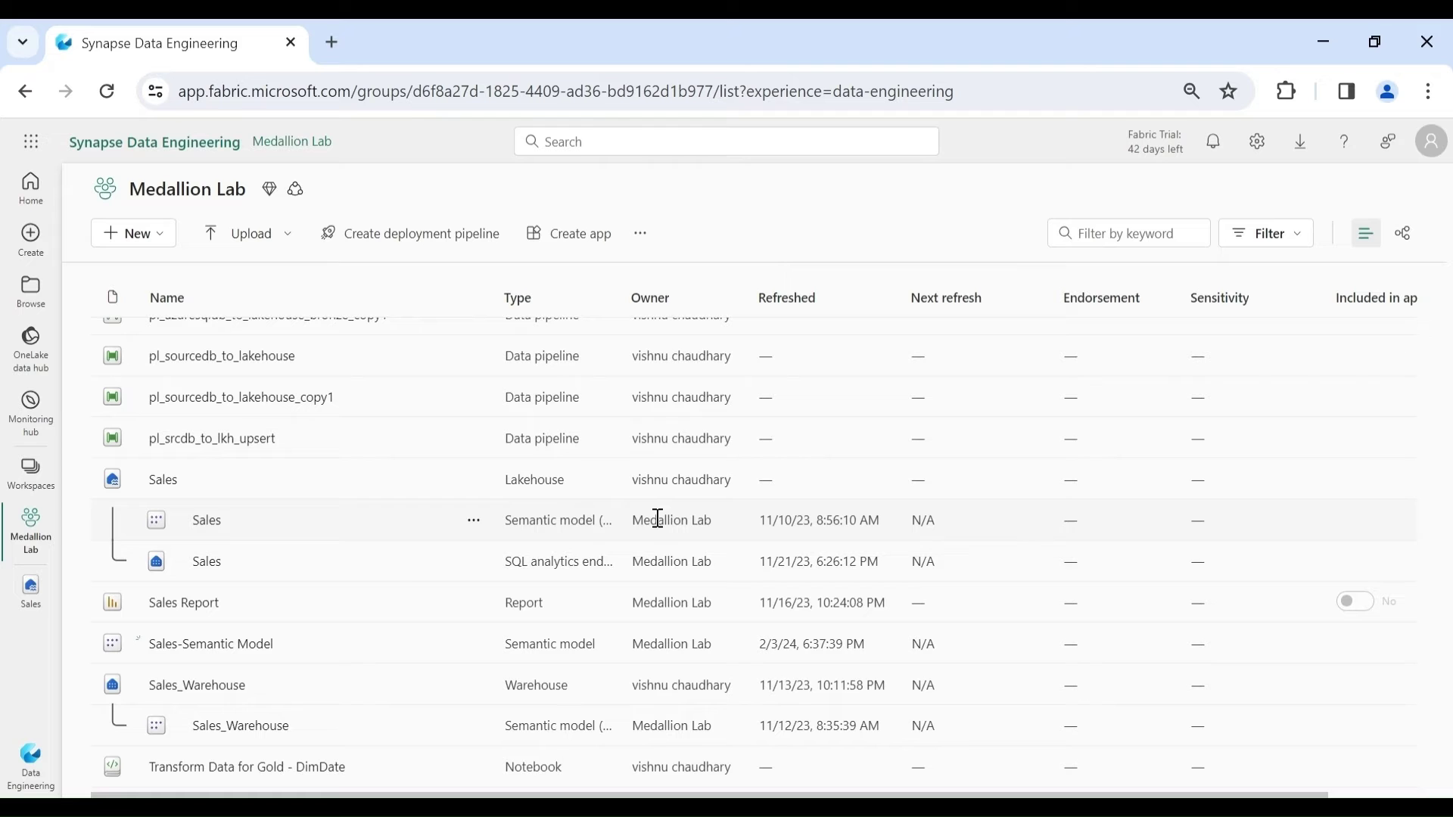
{"action": "left_click", "coordinate": [205, 569]}
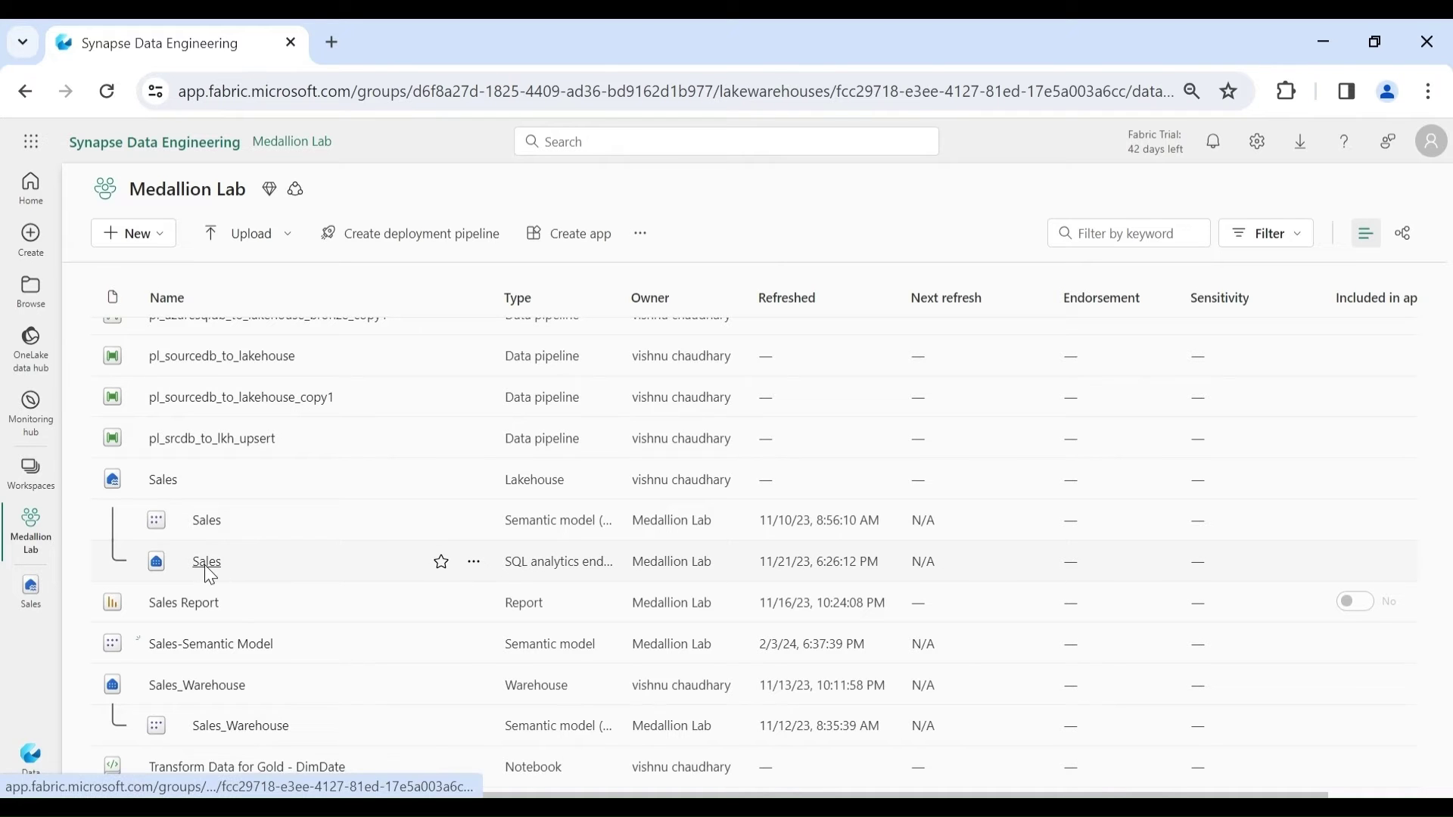
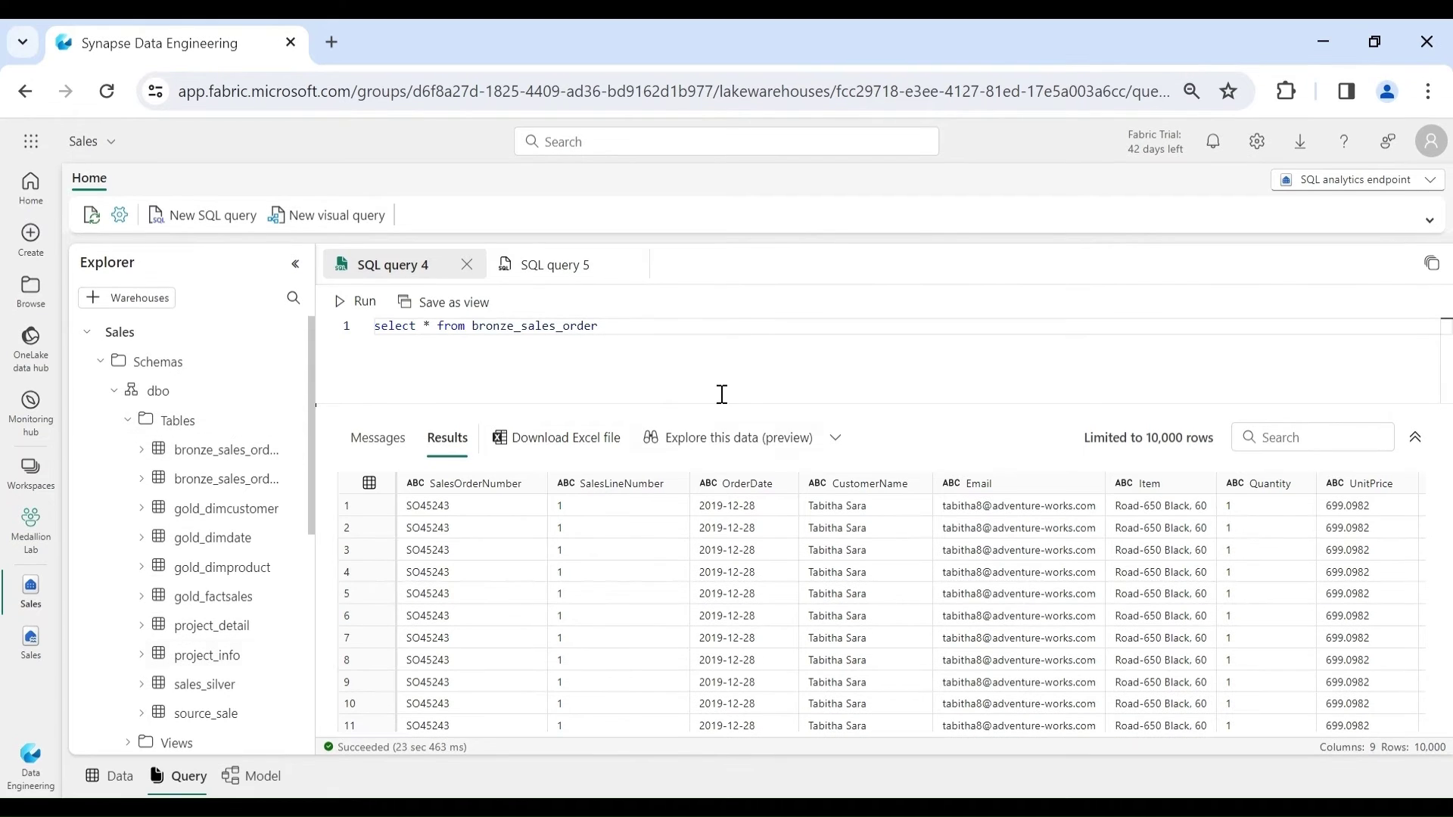
Look over the bronze_sales_order query and its results, and open the endpoint's model view to examine its table cards.
{"action": "left_click", "coordinate": [681, 337]}
{"action": "left_click", "coordinate": [613, 504]}
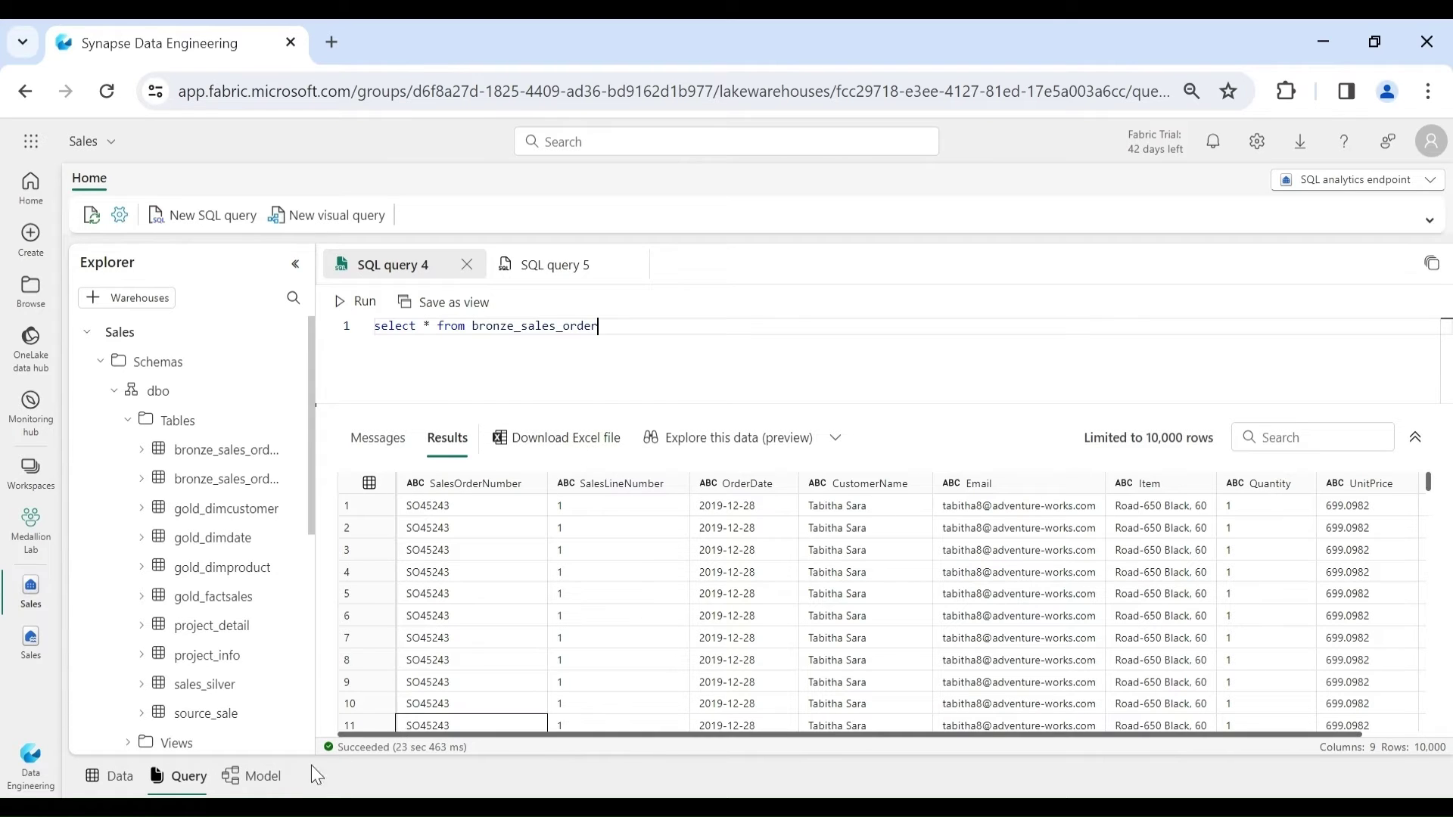
{"action": "left_click", "coordinate": [260, 787]}
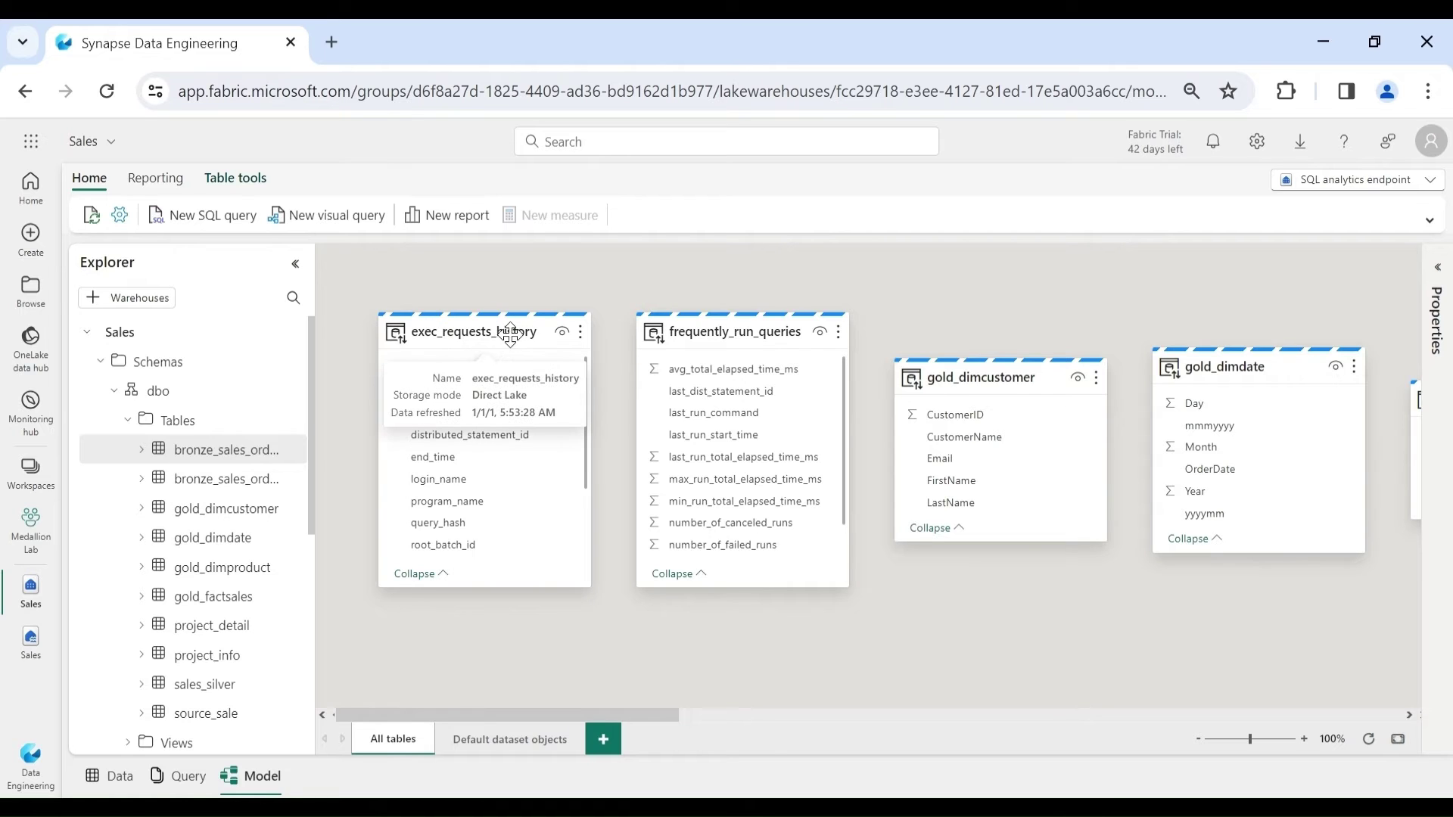
{"action": "mouse_move", "coordinate": [794, 334]}
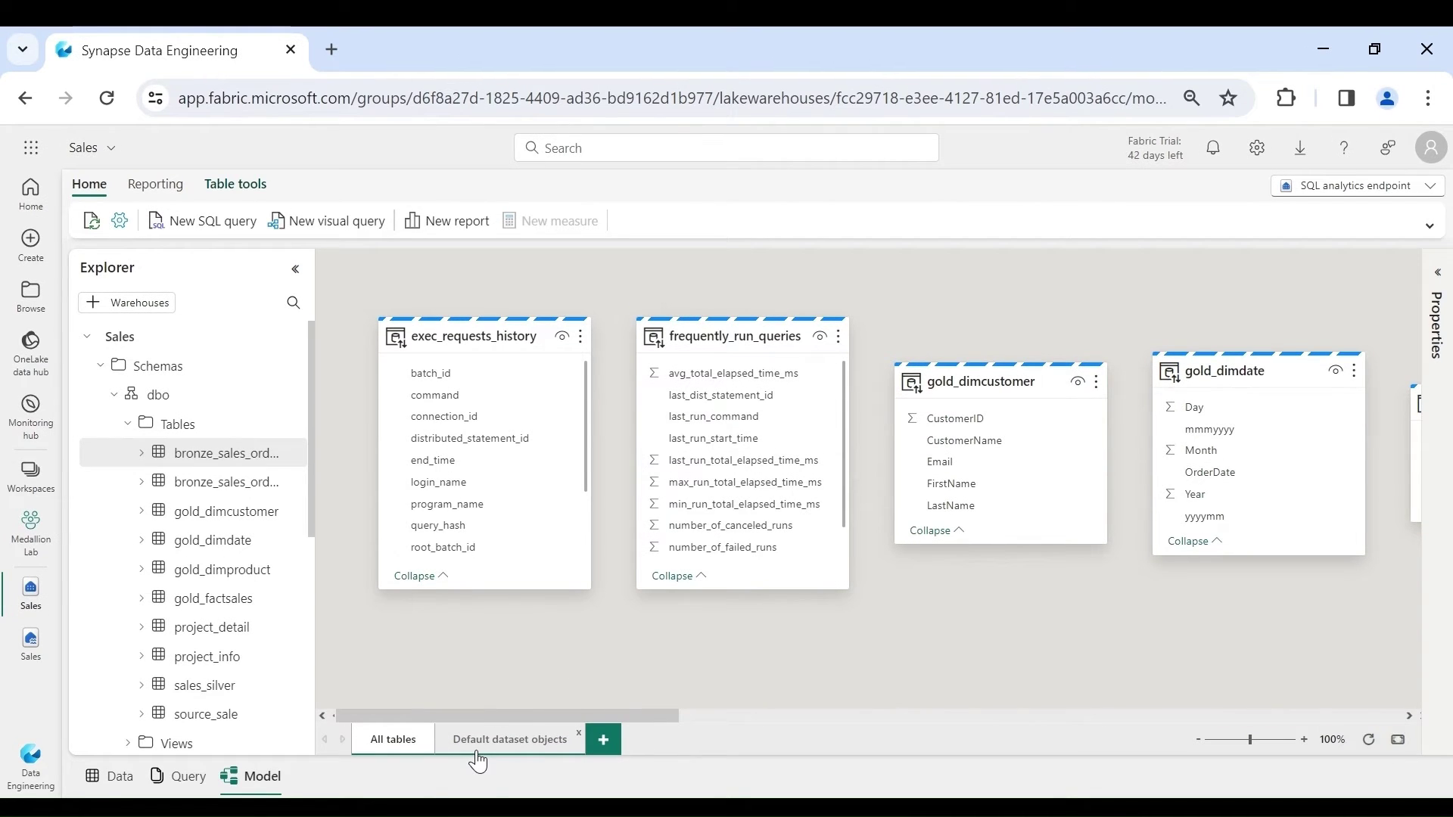
Examine the Default dataset objects layout and the tables listed under Manage default semantic model, leaving the selection as it is.
{"action": "left_click", "coordinate": [476, 753]}
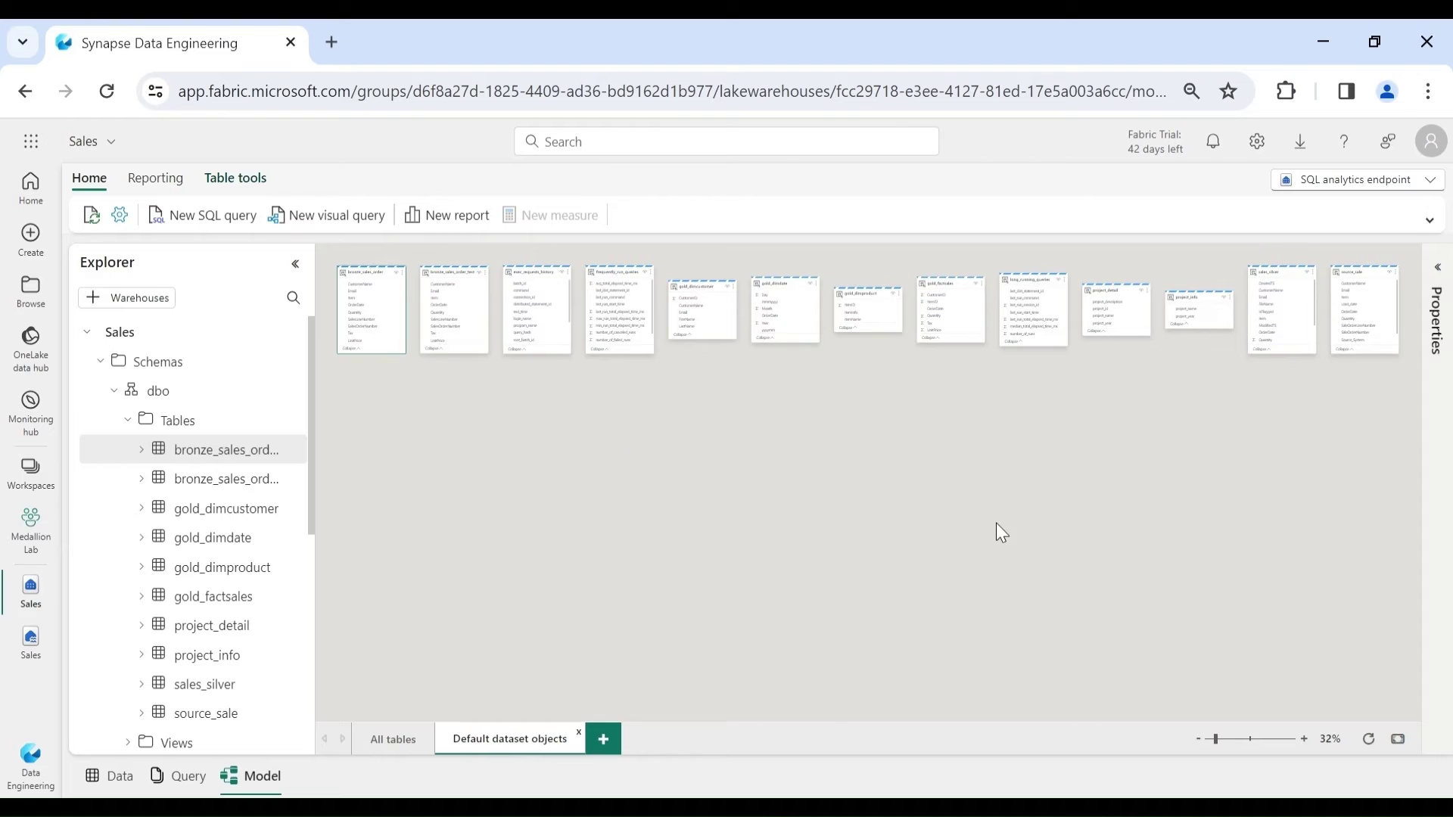
{"action": "scroll", "coordinate": [429, 681], "scroll_direction": "up", "scroll_amount": 4}
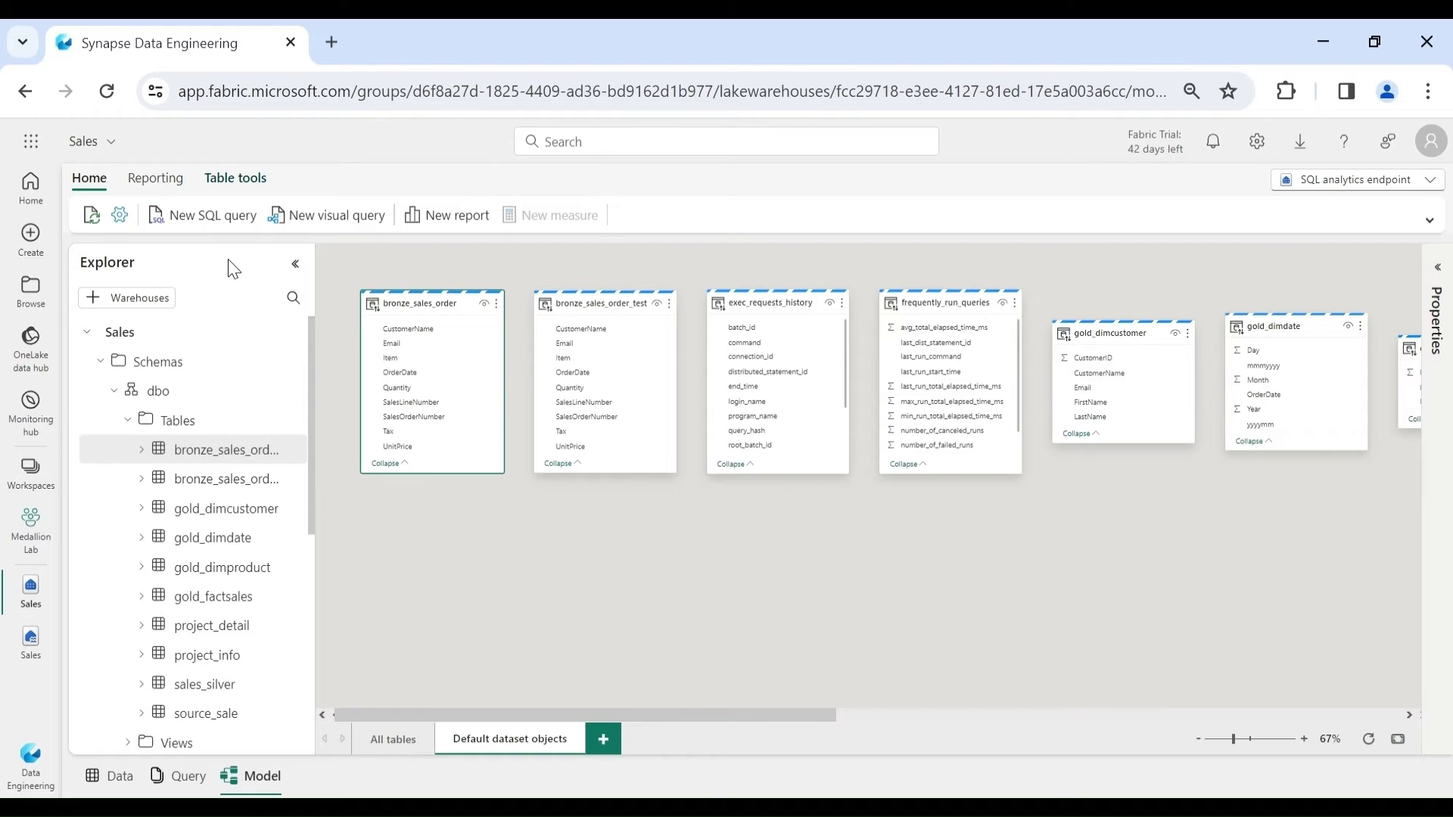
{"action": "left_click", "coordinate": [151, 182]}
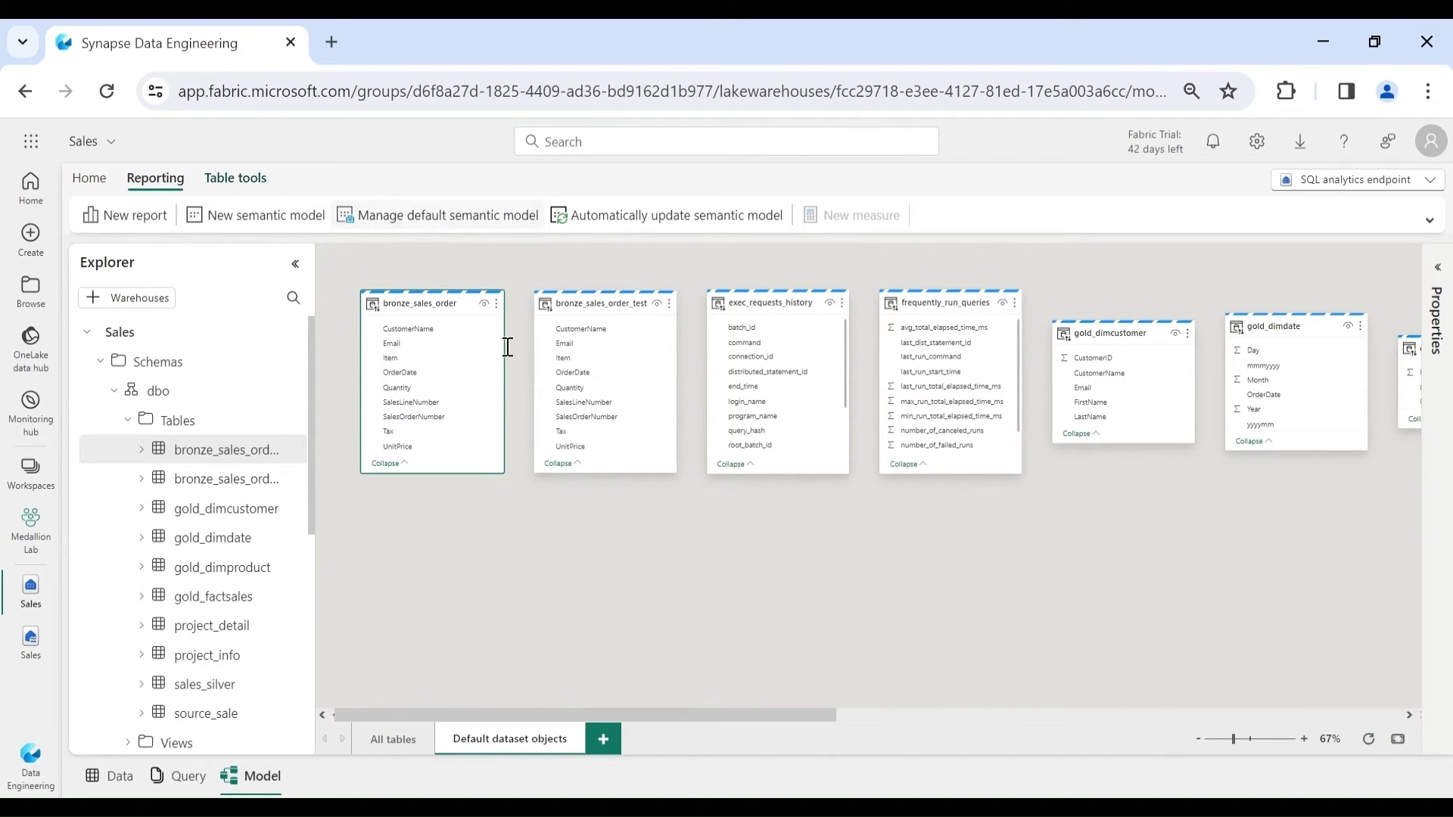
{"action": "left_click", "coordinate": [446, 226]}
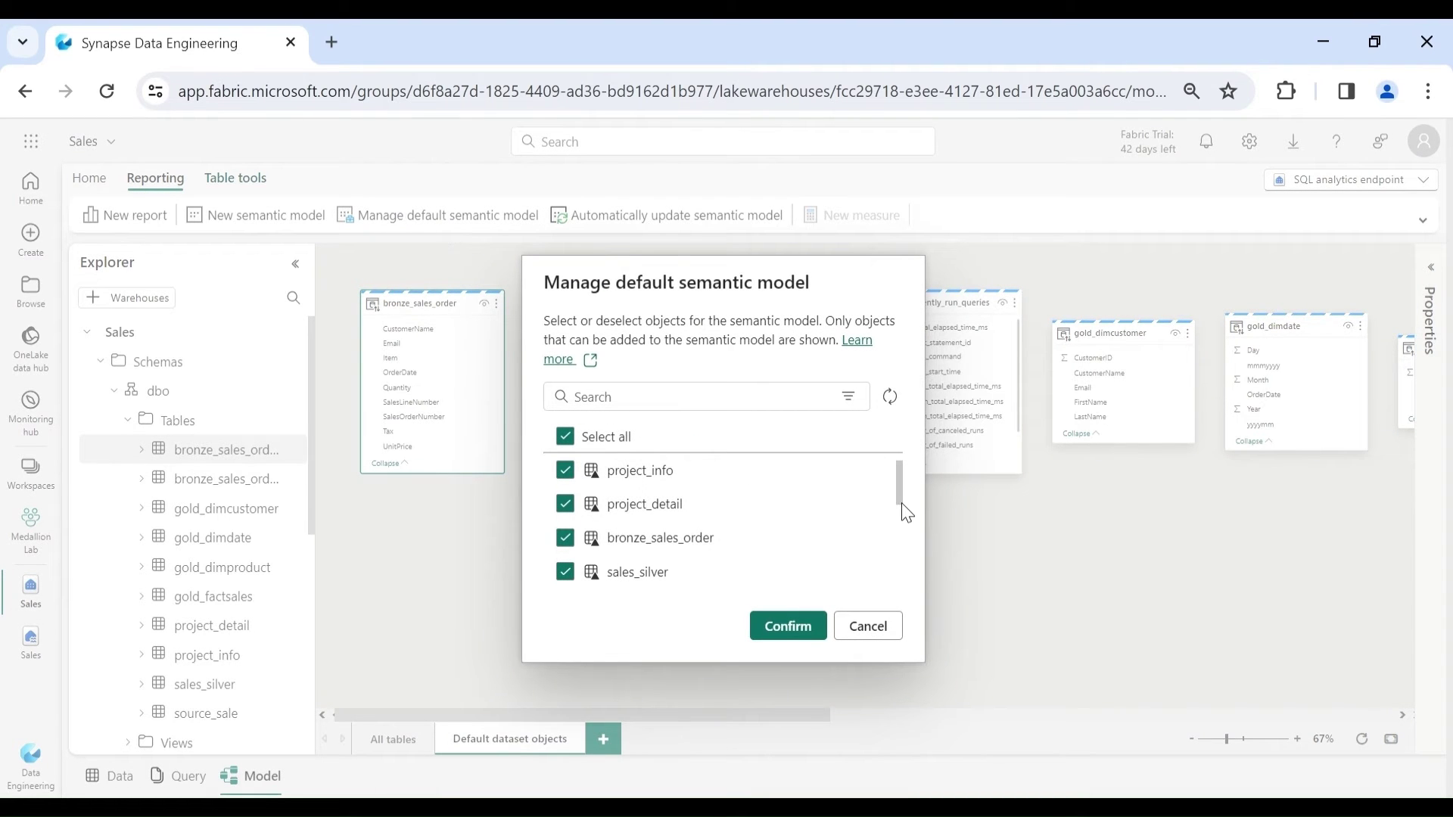
{"action": "scroll", "coordinate": [904, 514], "scroll_direction": "down", "scroll_amount": 1}
{"action": "mouse_move", "coordinate": [900, 510]}
{"action": "left_mouse_down"}
{"action": "mouse_move", "coordinate": [896, 567]}
{"action": "mouse_move", "coordinate": [890, 478]}
{"action": "mouse_move", "coordinate": [896, 574]}
{"action": "mouse_move", "coordinate": [900, 537]}
{"action": "left_mouse_up"}
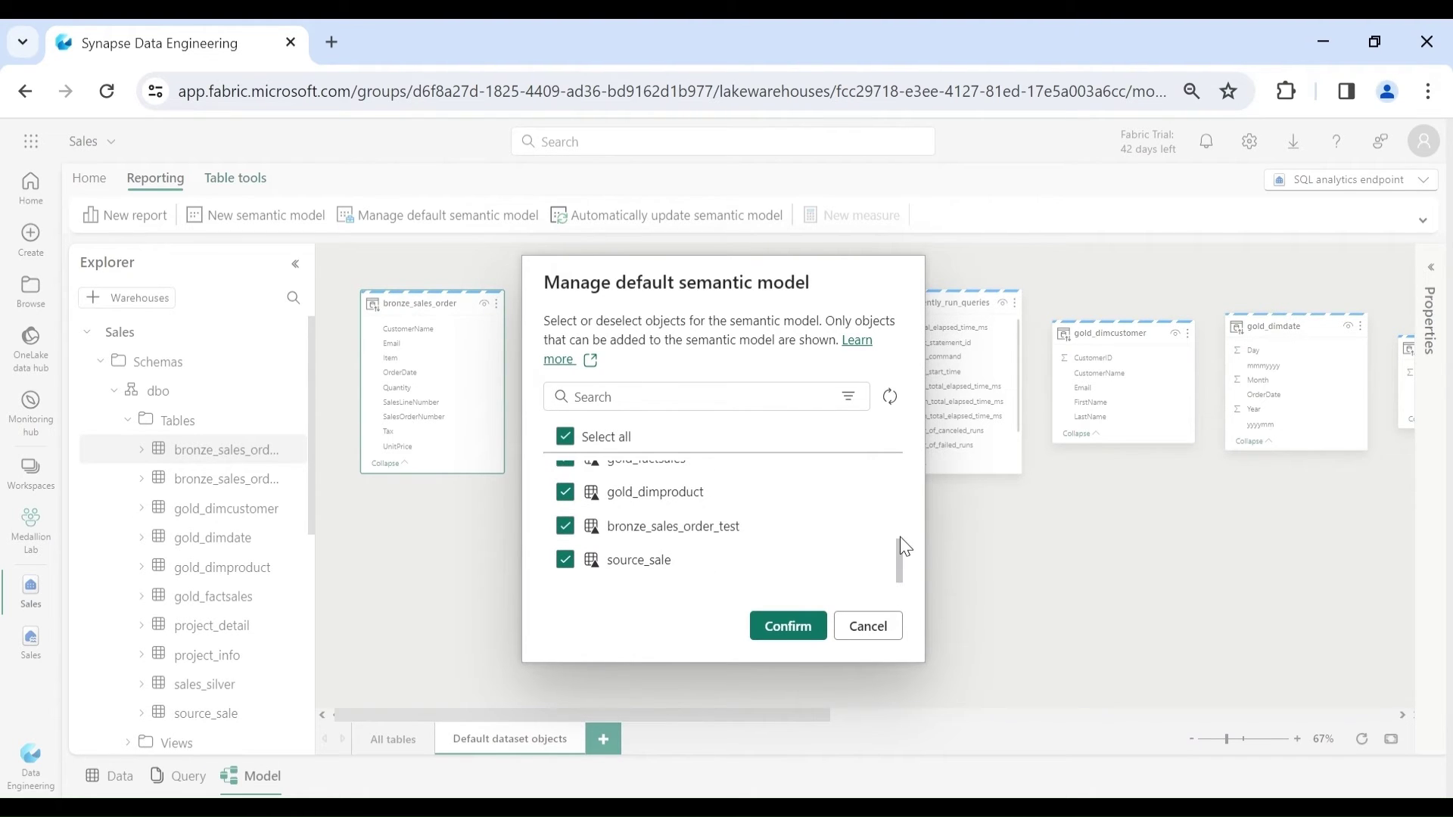
{"action": "left_click", "coordinate": [853, 635]}
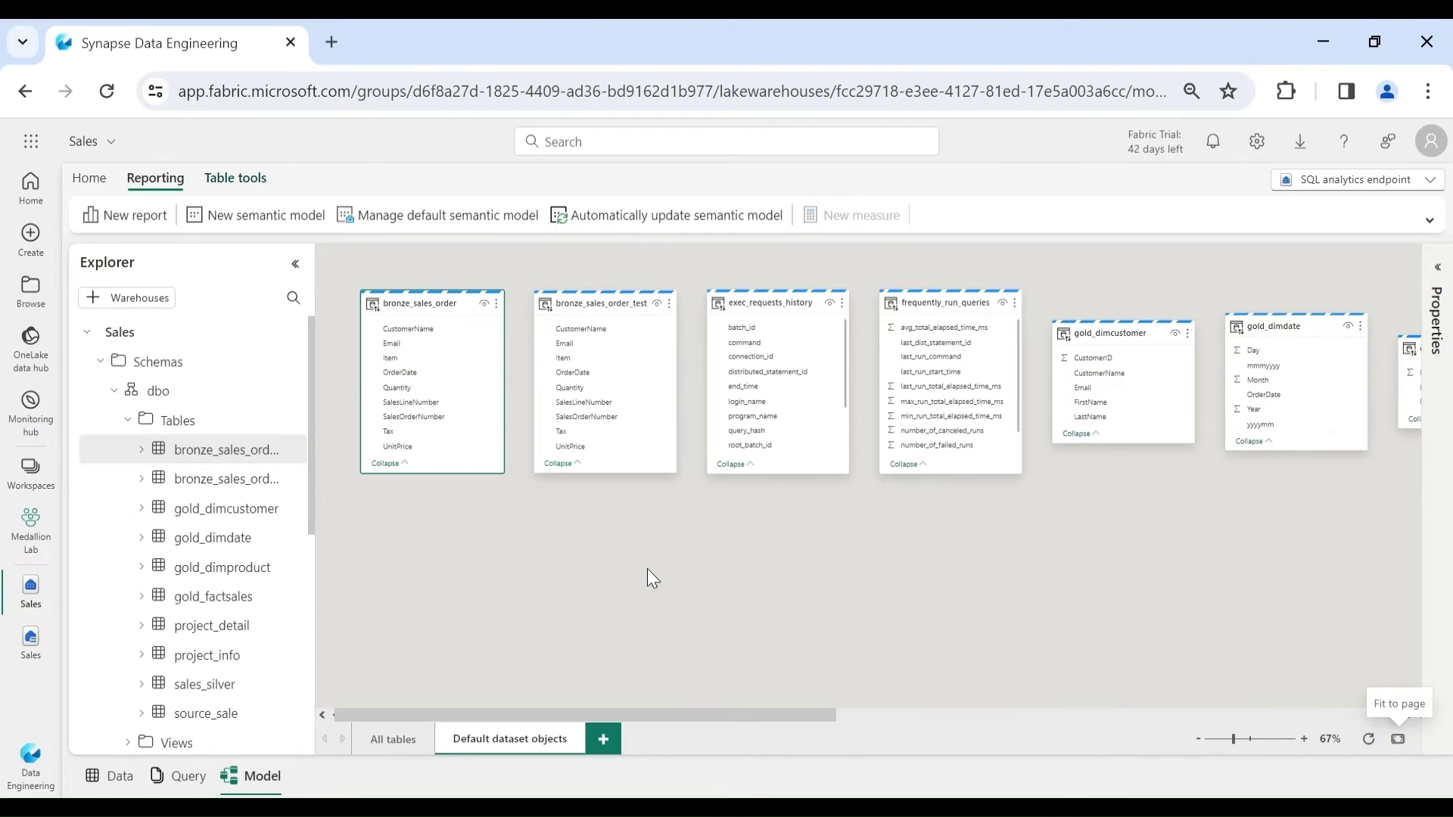
Return to the endpoint's query view to look over the bronze_sales_order query, and collapse the dbo schema to view the other schemas.
{"action": "left_click", "coordinate": [185, 778]}
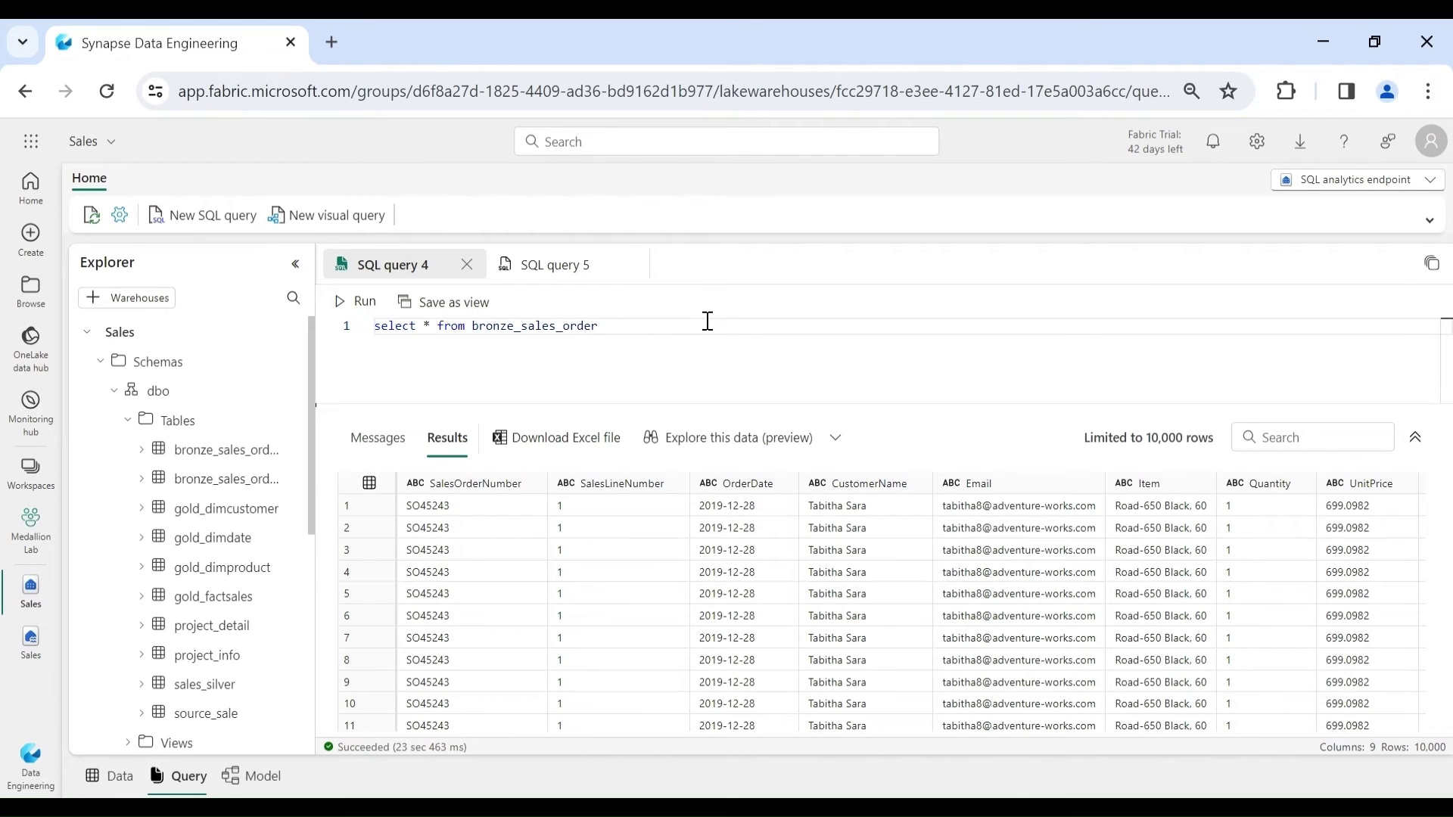
{"action": "key", "text": "ctrl+a"}
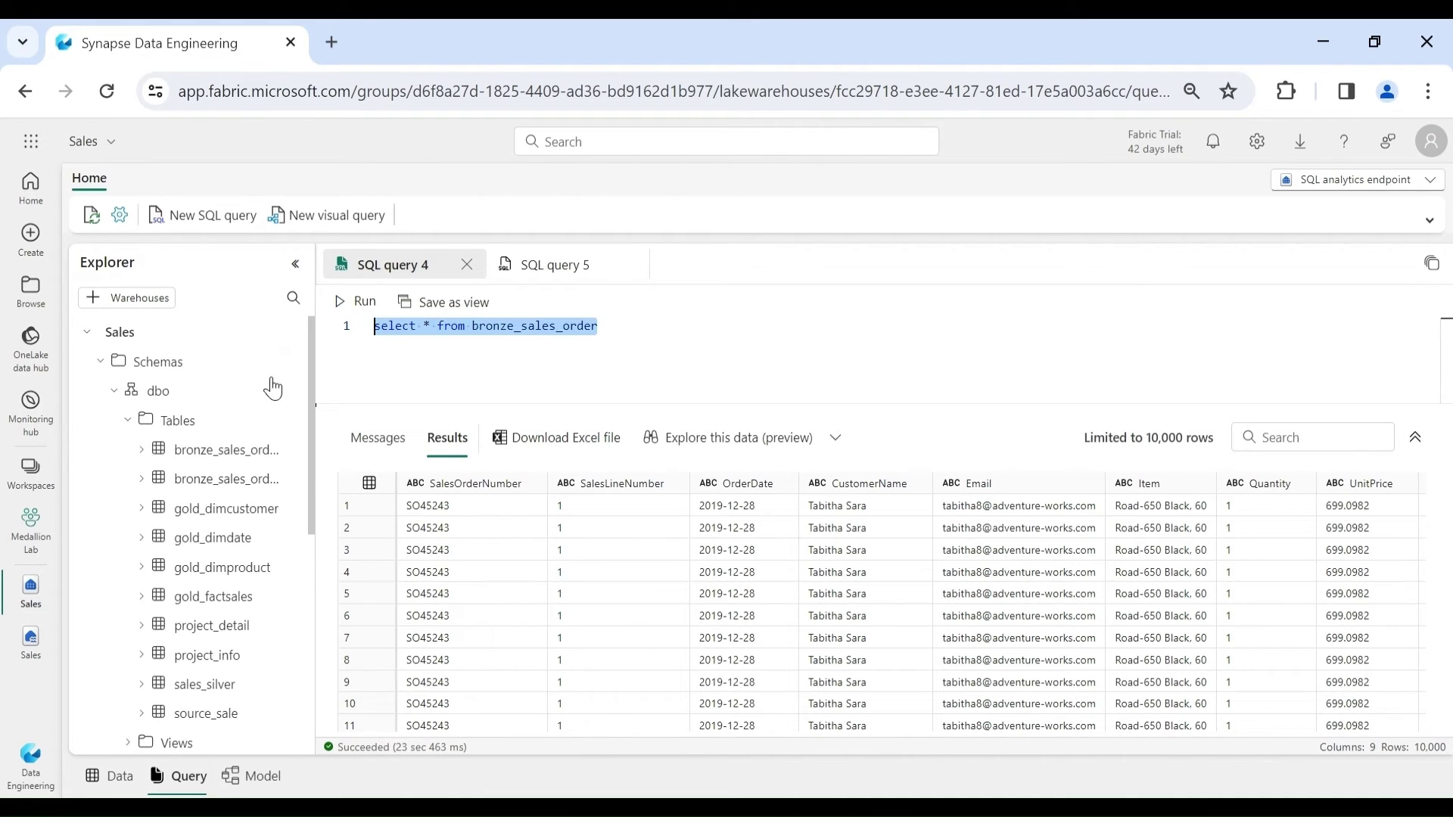
{"action": "left_click", "coordinate": [116, 399]}
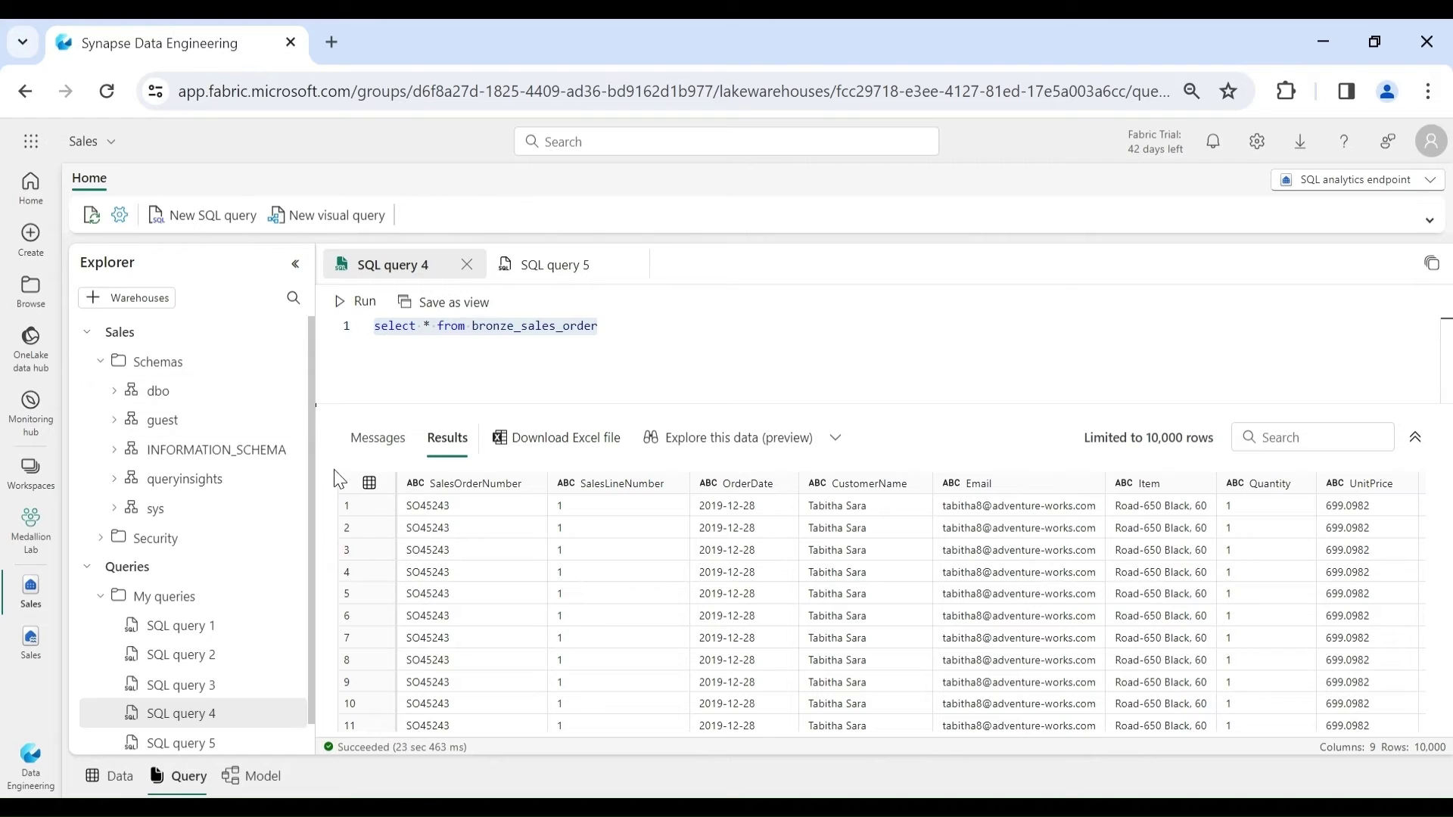
{"action": "left_click", "coordinate": [622, 362]}
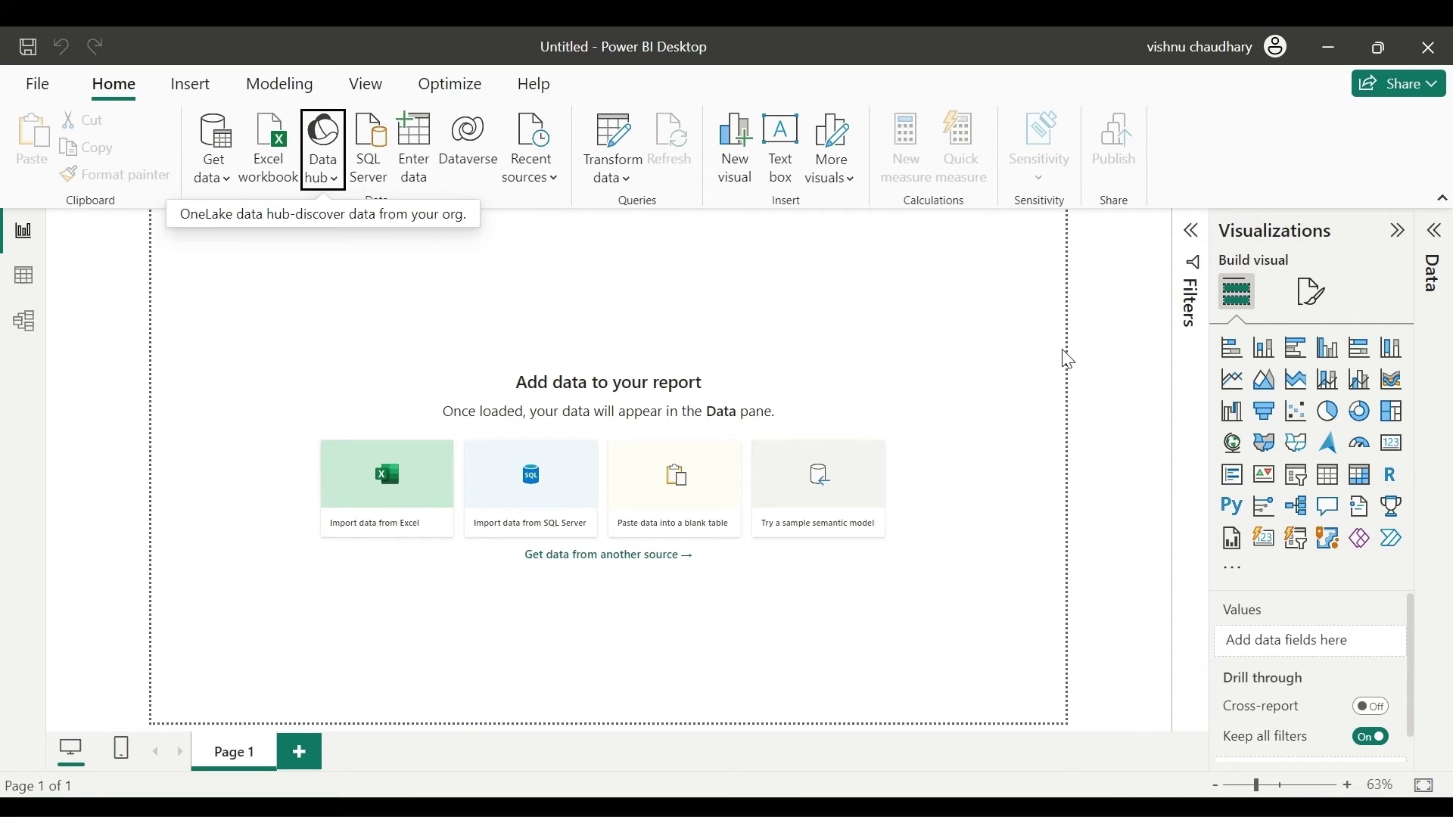
In Power BI Desktop, check the signed-in account and connect to Sales-Semantic Model in Medallion Lab through the OneLake data hub.
{"action": "left_click", "coordinate": [1282, 53]}
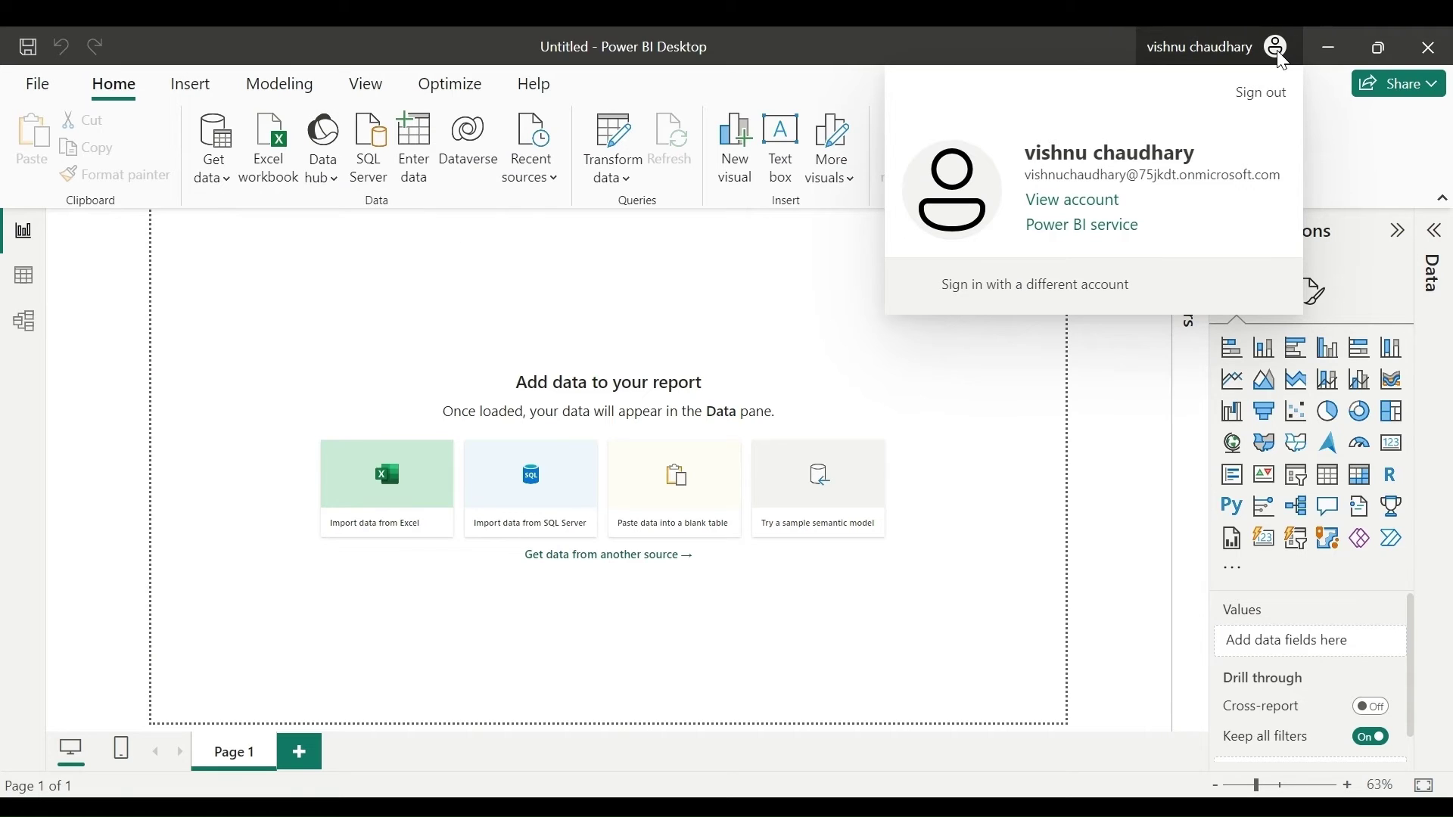
{"action": "left_click", "coordinate": [509, 356]}
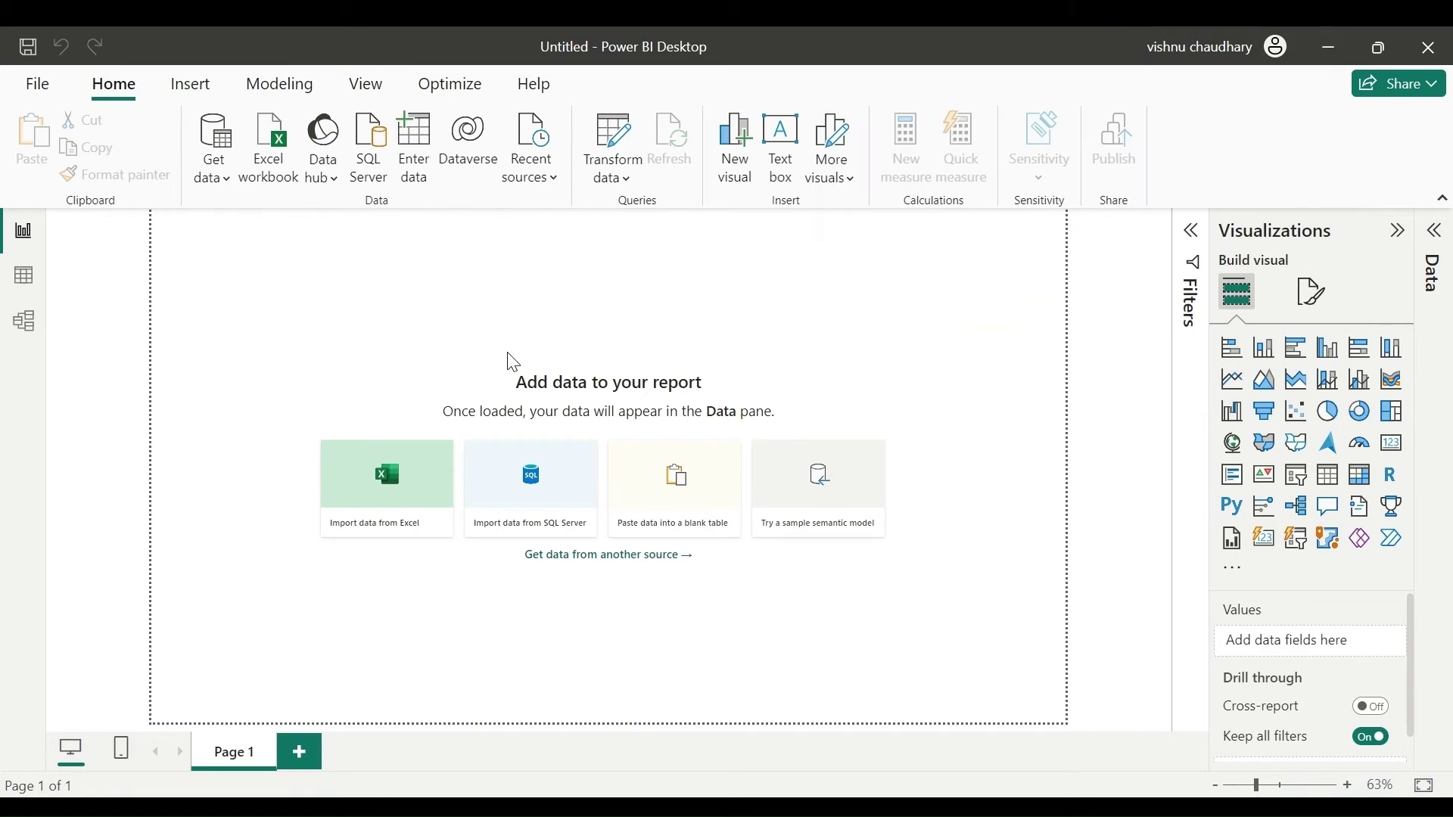
{"action": "left_click", "coordinate": [337, 191]}
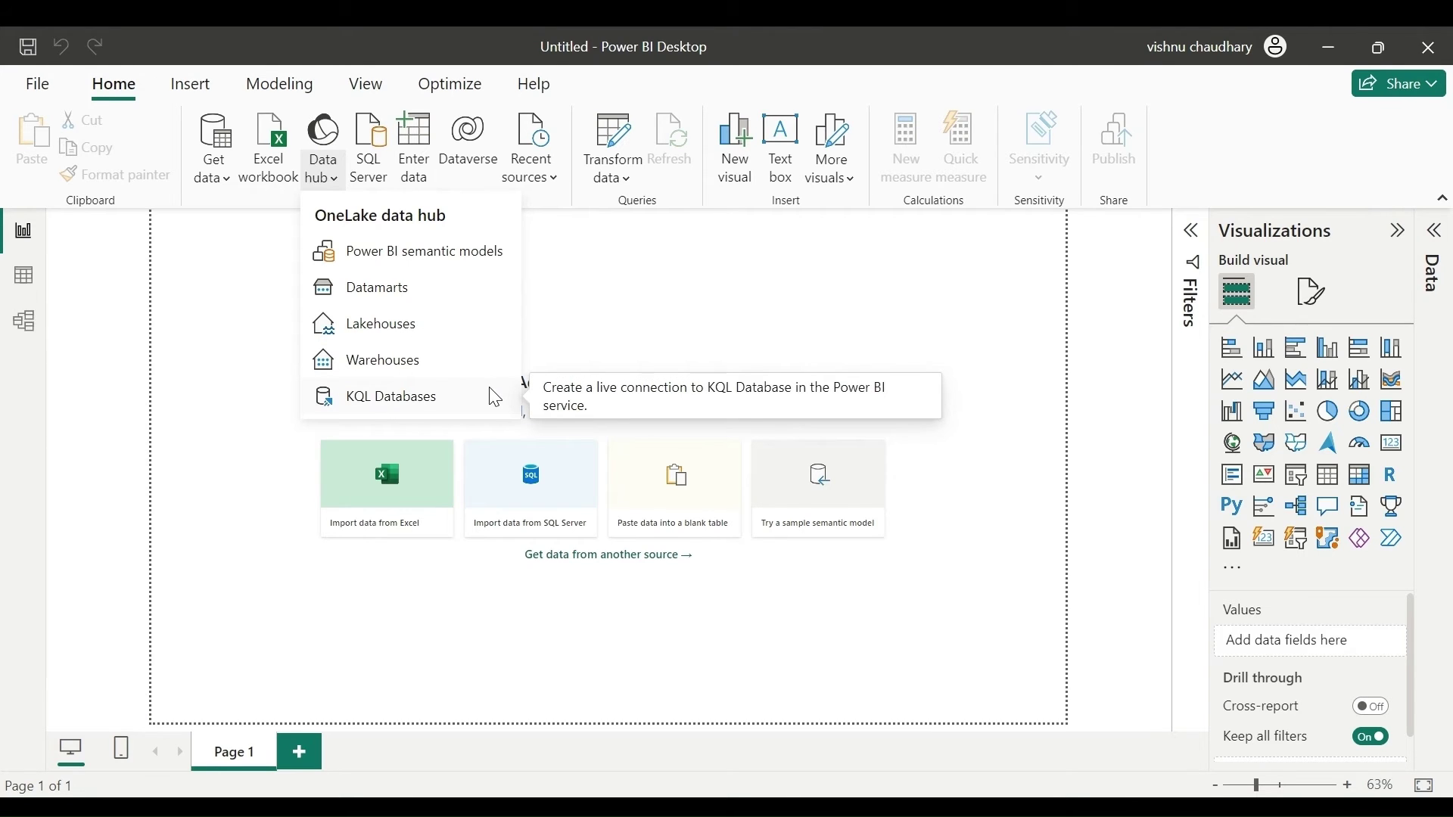
{"action": "left_click", "coordinate": [359, 254]}
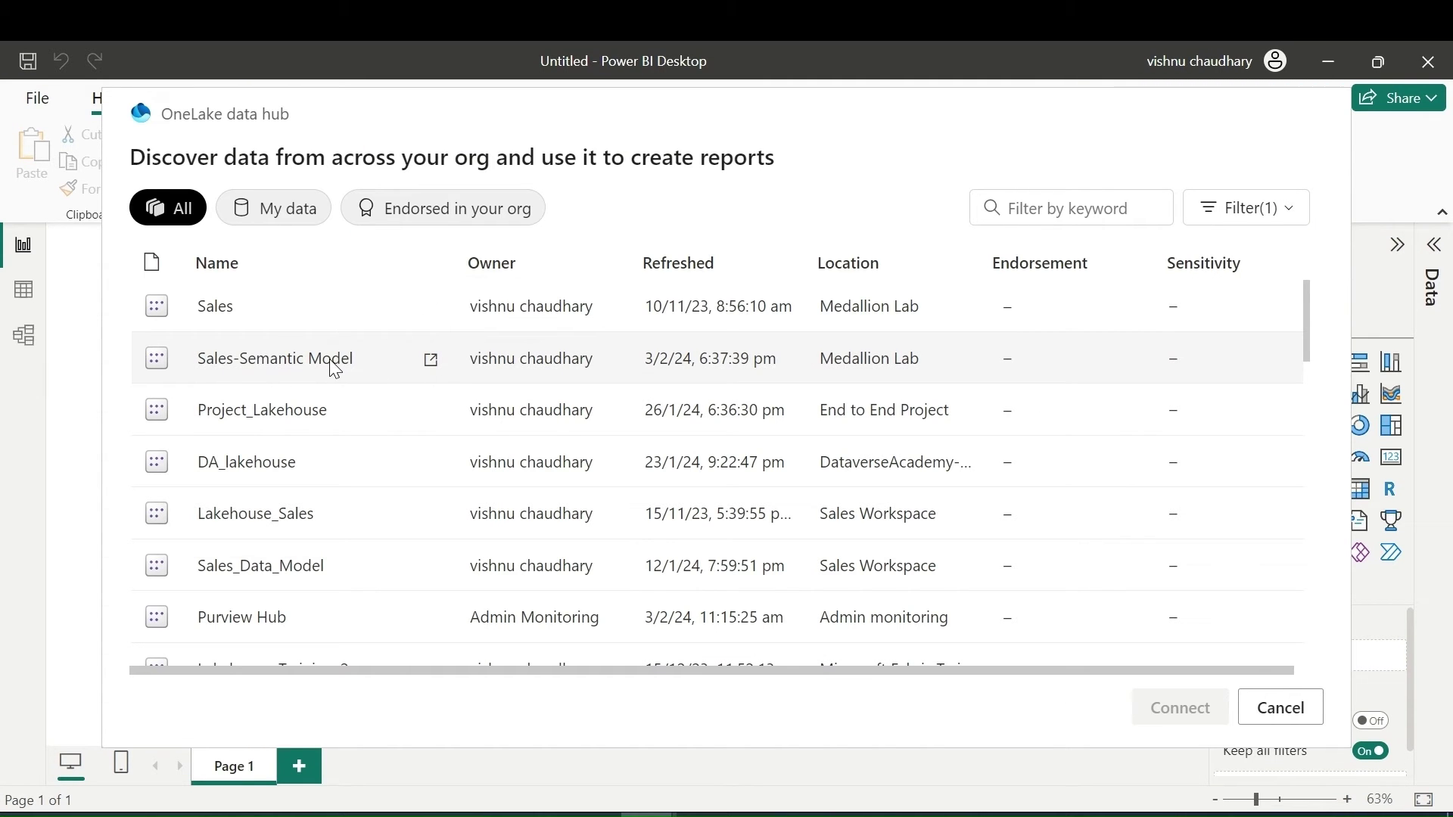
{"action": "left_click", "coordinate": [289, 361]}
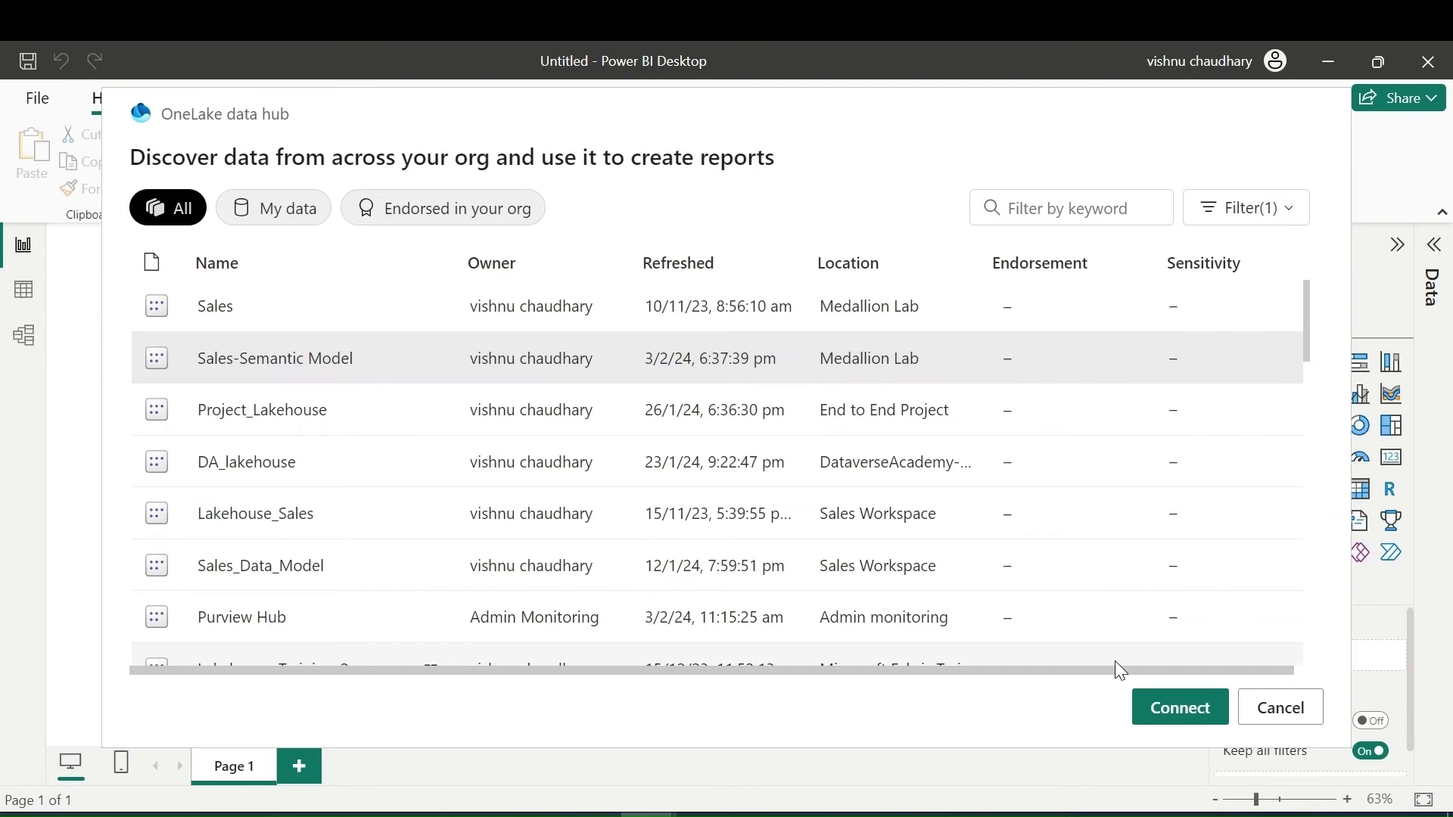
{"action": "left_click", "coordinate": [1179, 709]}
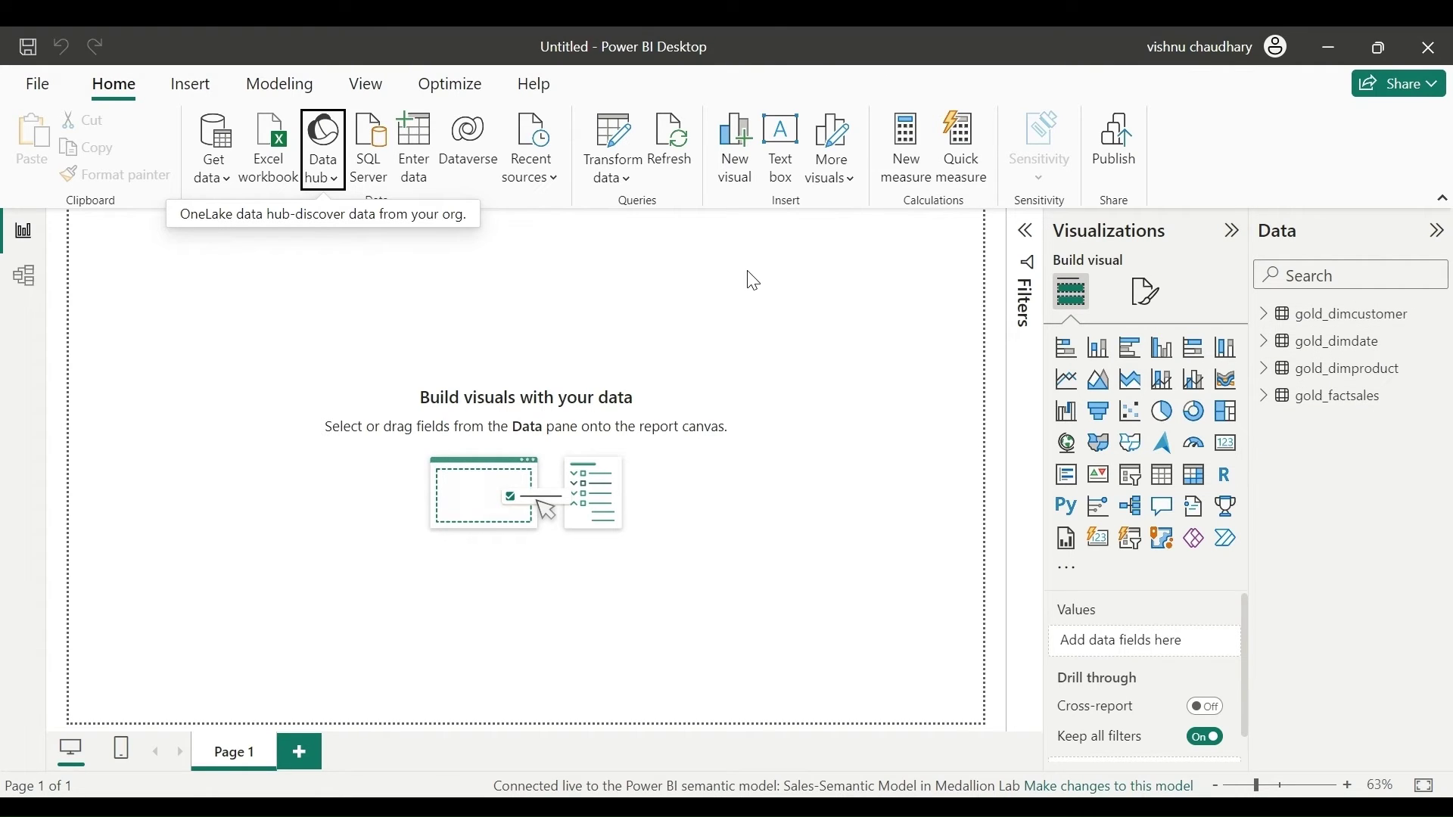
Examine the relationships between gold_factsales and the three dimension tables in the model view.
{"action": "left_click", "coordinate": [22, 280]}
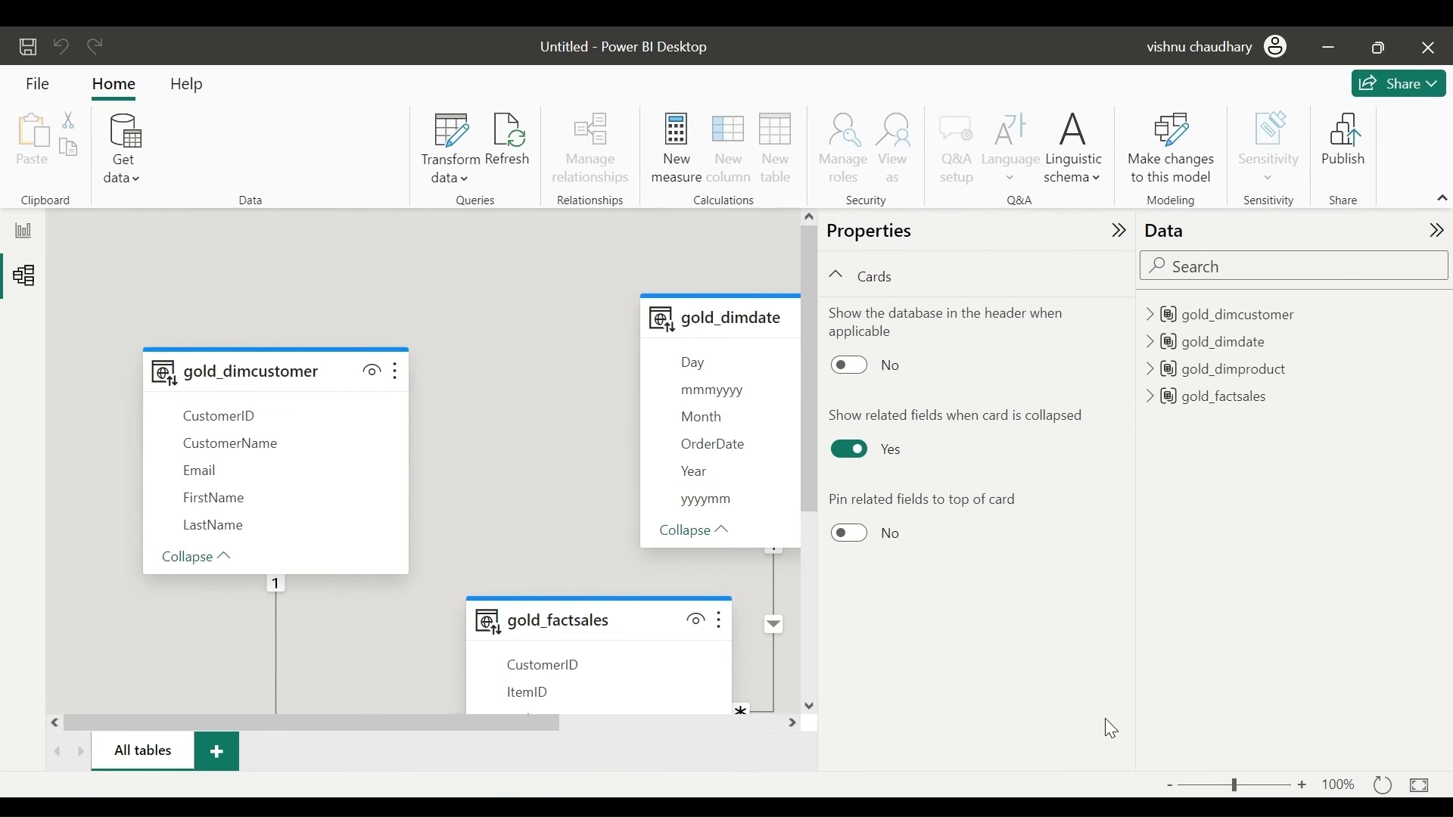
{"action": "left_click", "coordinate": [1204, 789]}
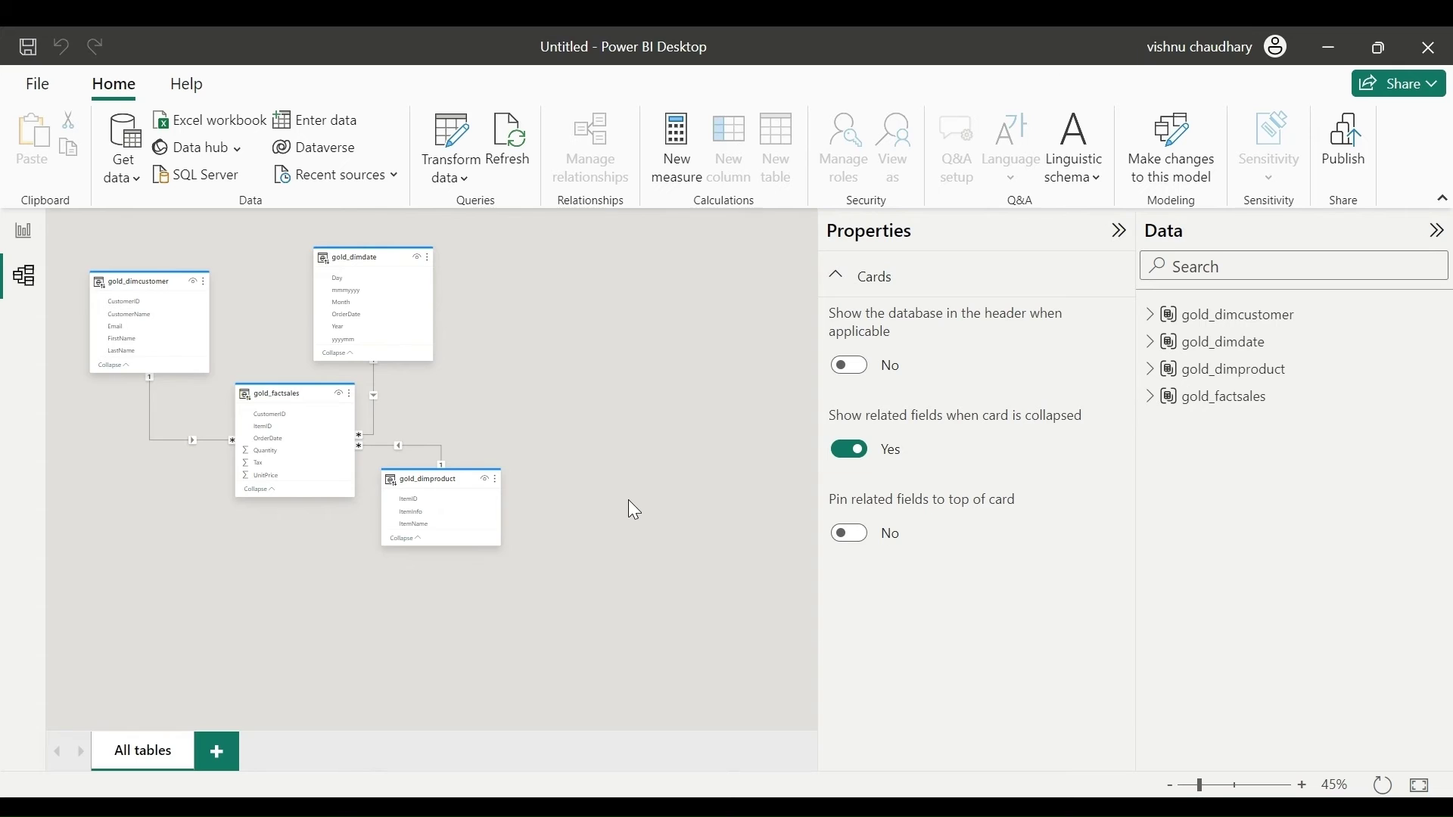
{"action": "left_click", "coordinate": [295, 387]}
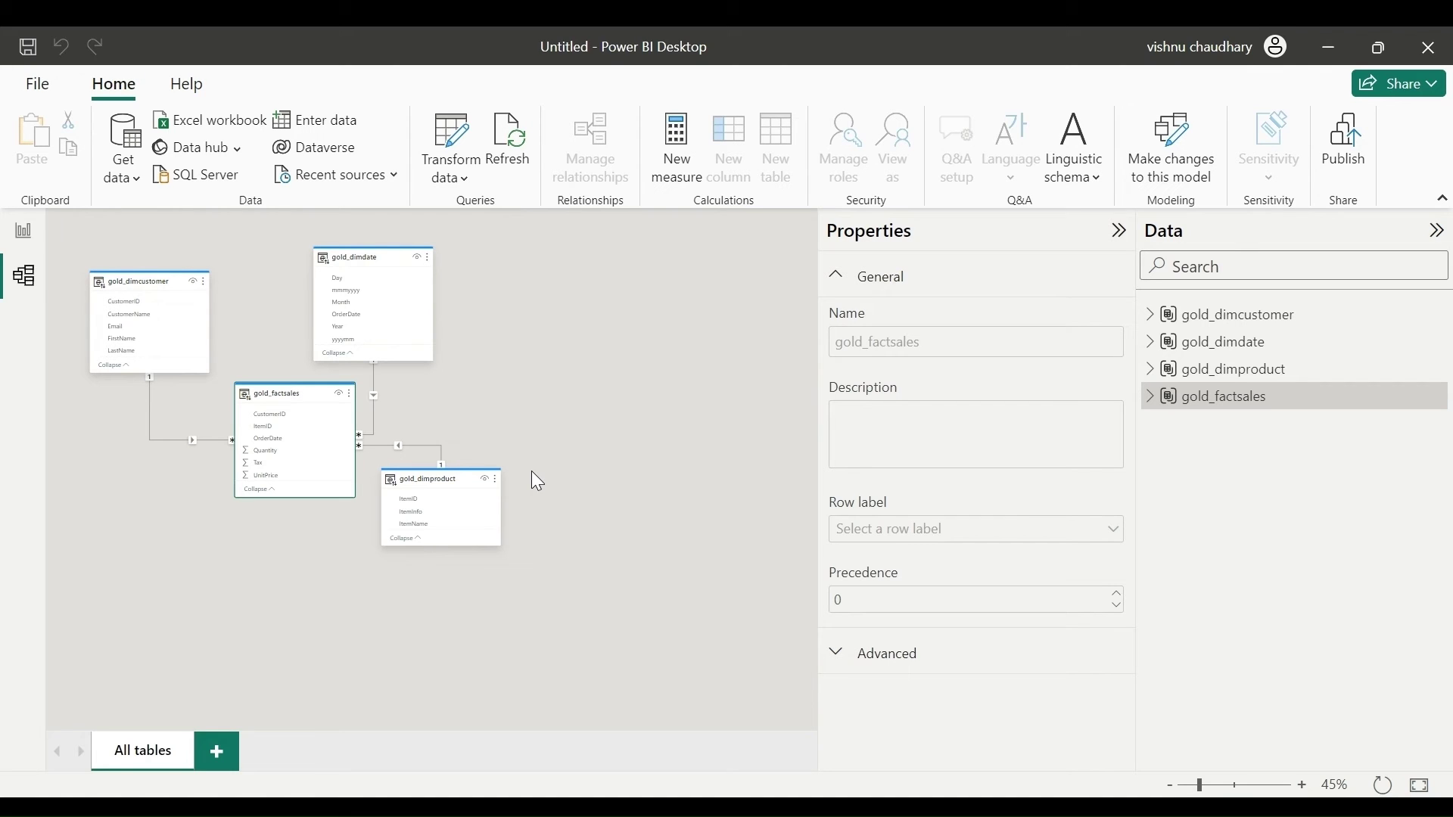
Build a widened clustered column chart on Page 1 with gold_dimdate Year on the X-axis and the count of gold_factsales CustomerID on the Y-axis.
{"action": "left_click", "coordinate": [23, 230]}
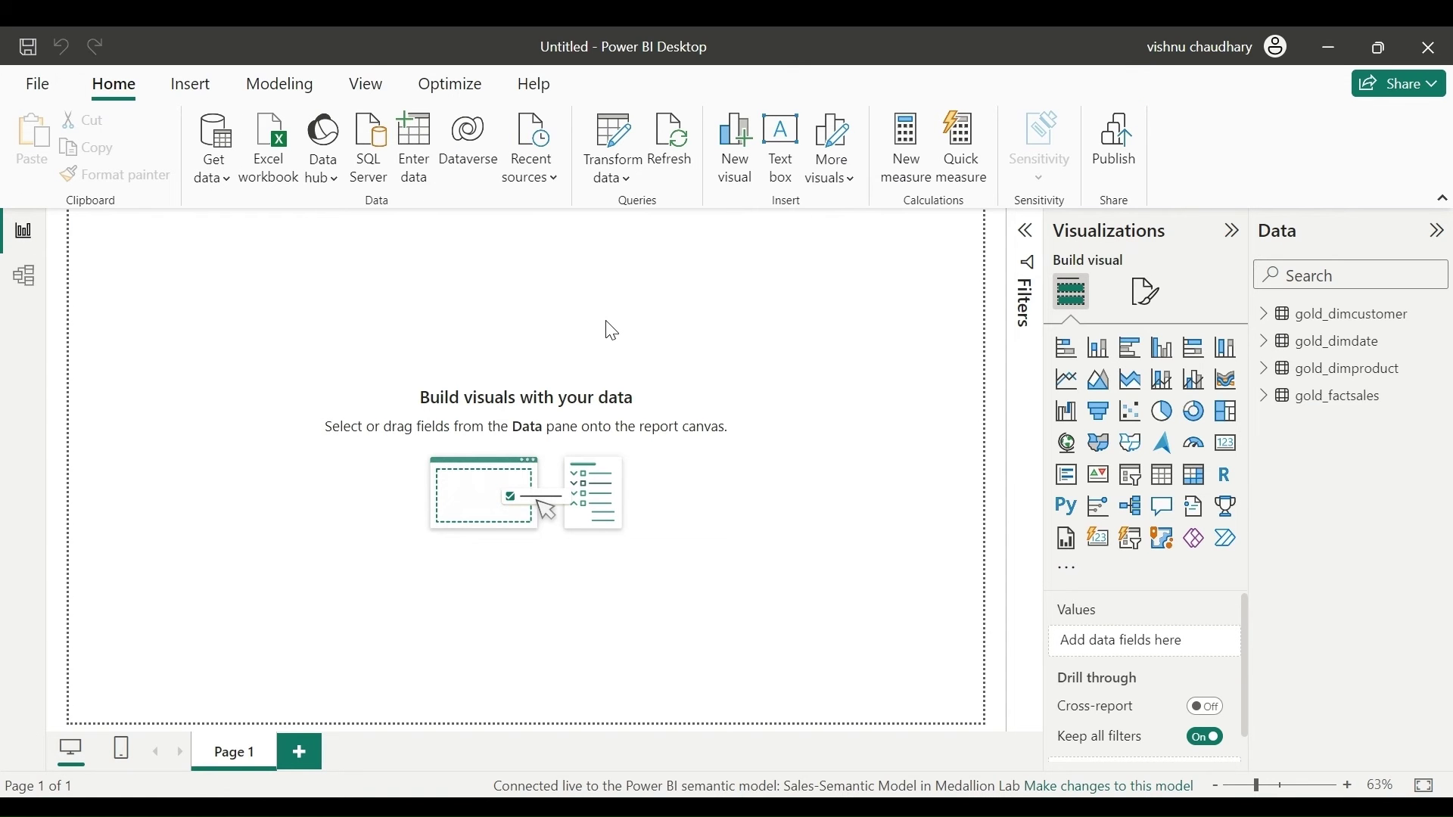
{"action": "left_click", "coordinate": [1232, 230]}
{"action": "left_click", "coordinate": [1264, 395]}
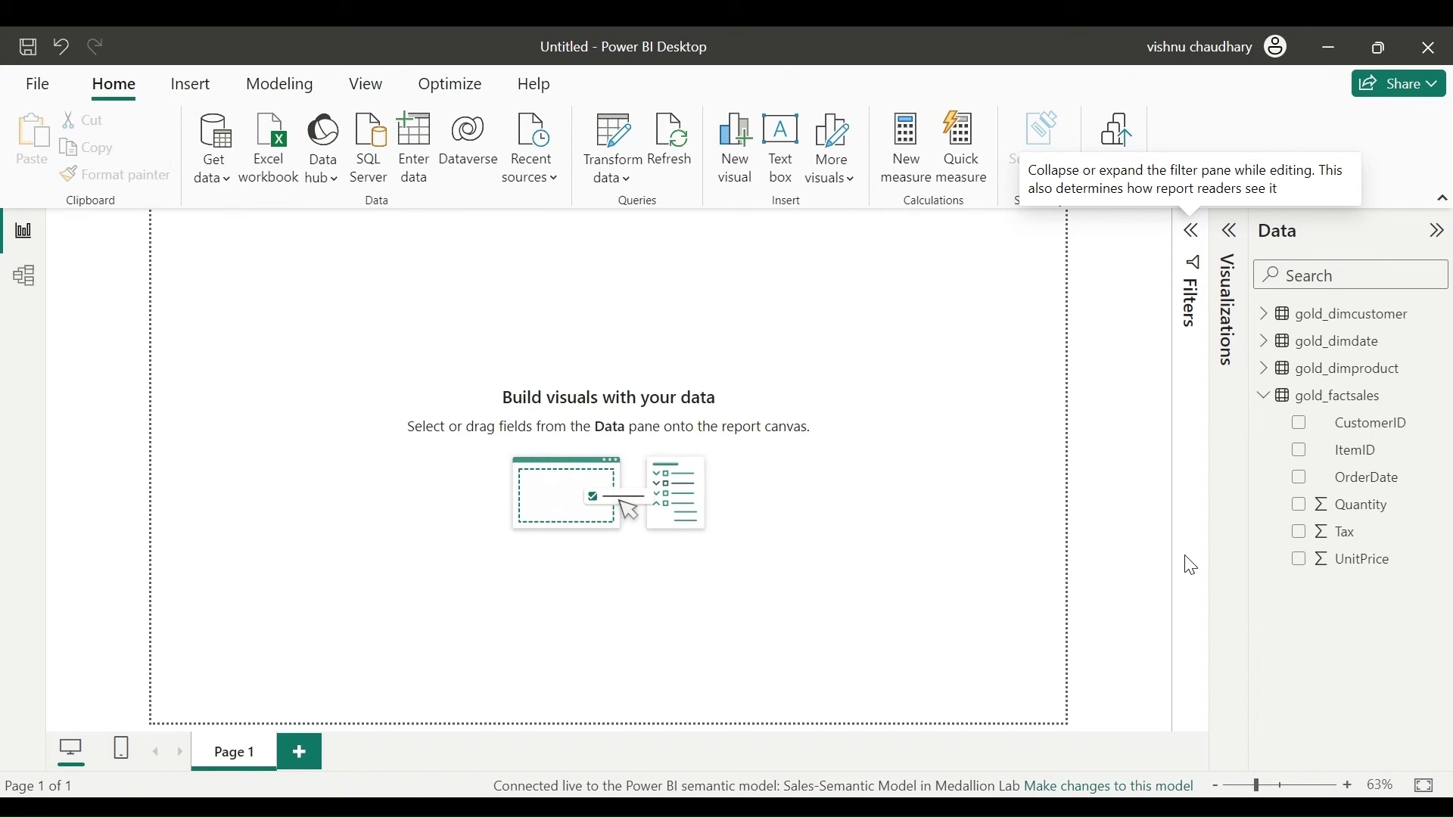
{"action": "left_click", "coordinate": [1234, 232]}
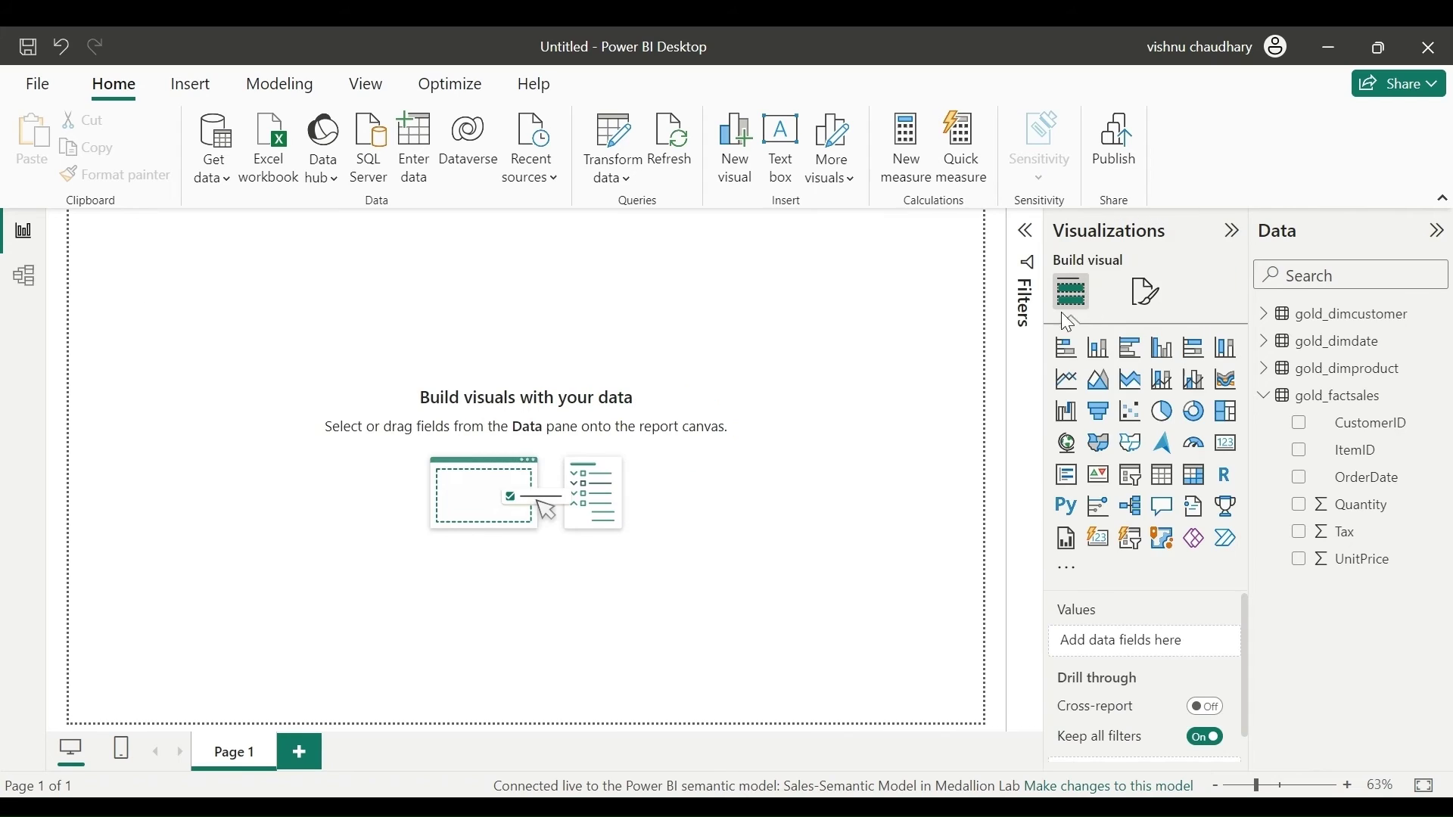
{"action": "left_click", "coordinate": [1167, 361]}
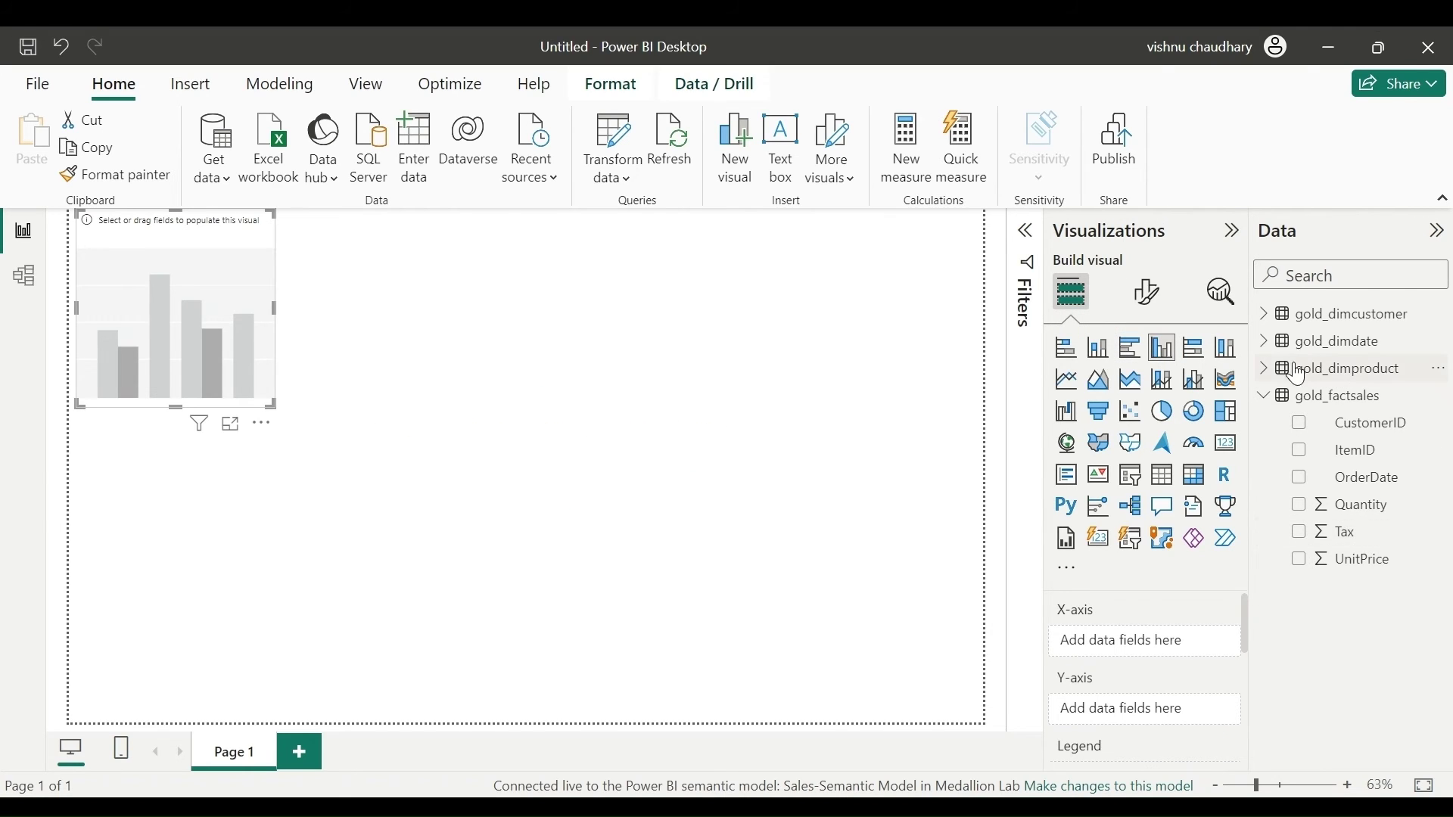
{"action": "left_click", "coordinate": [1264, 342]}
{"action": "left_click_drag", "start_coordinate": [1360, 488], "coordinate": [1135, 649]}
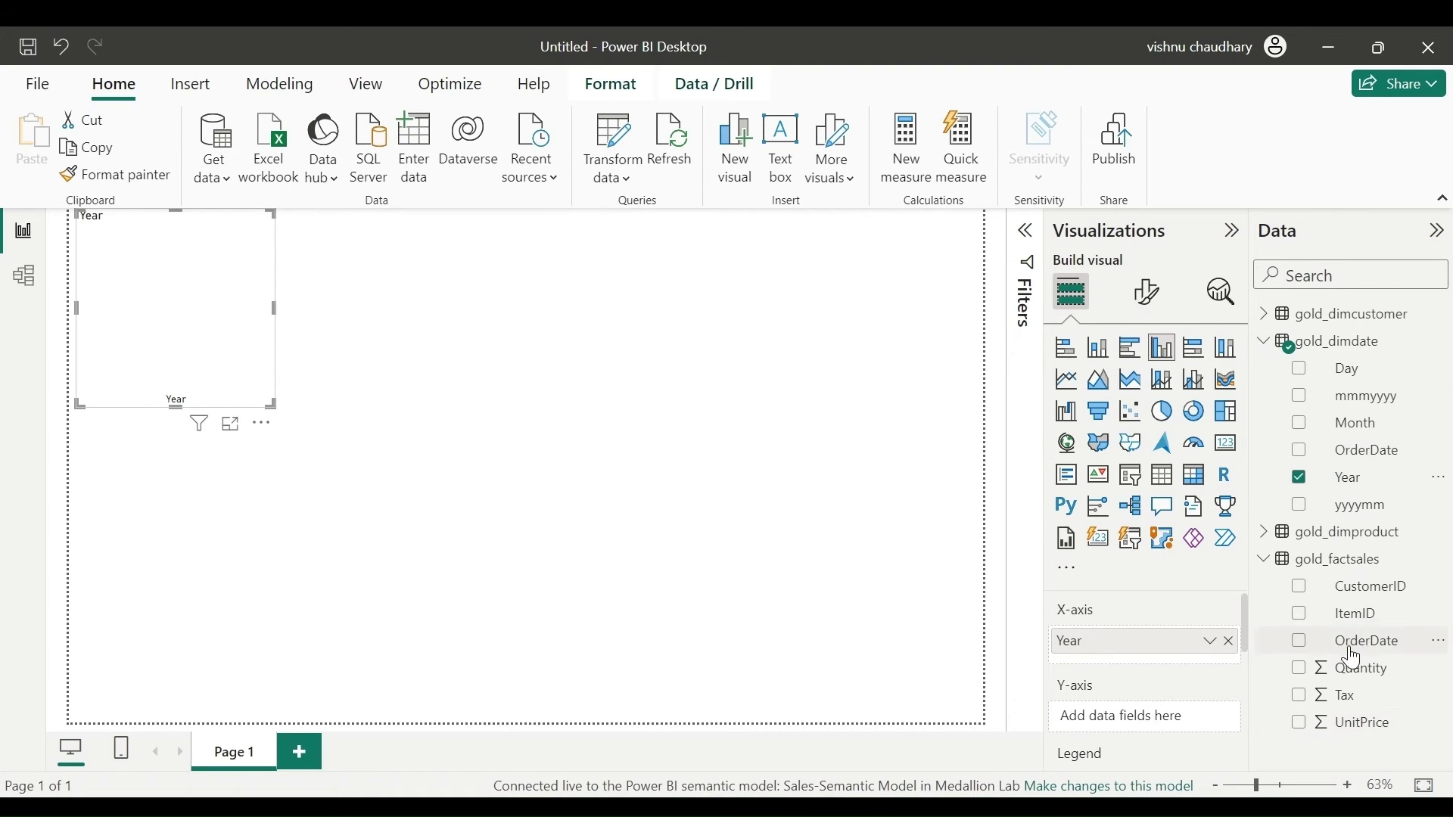
{"action": "left_click_drag", "start_coordinate": [1359, 609], "coordinate": [1174, 730]}
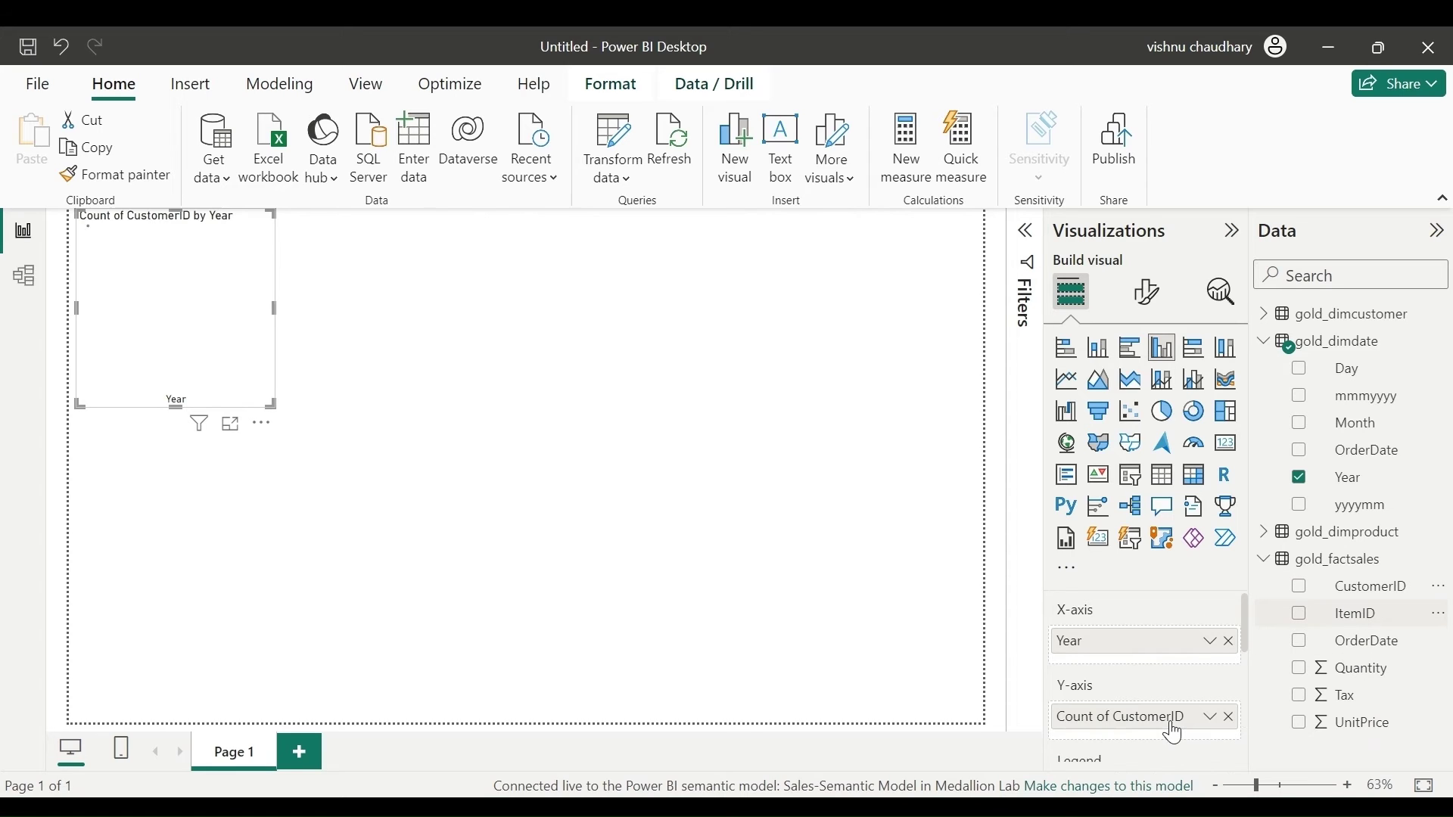
{"action": "left_click", "coordinate": [433, 415]}
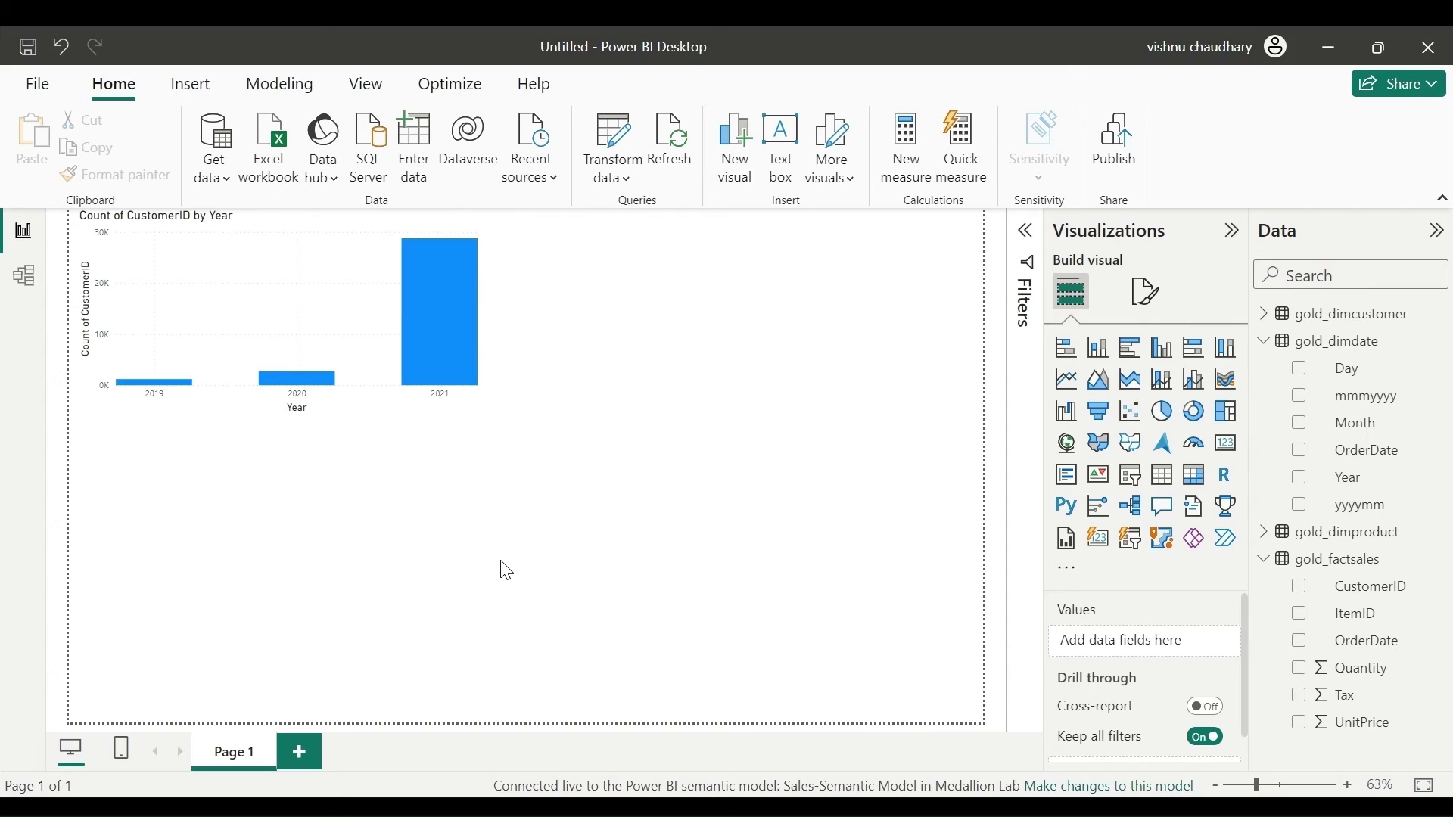
{"action": "mouse_move", "coordinate": [451, 329]}
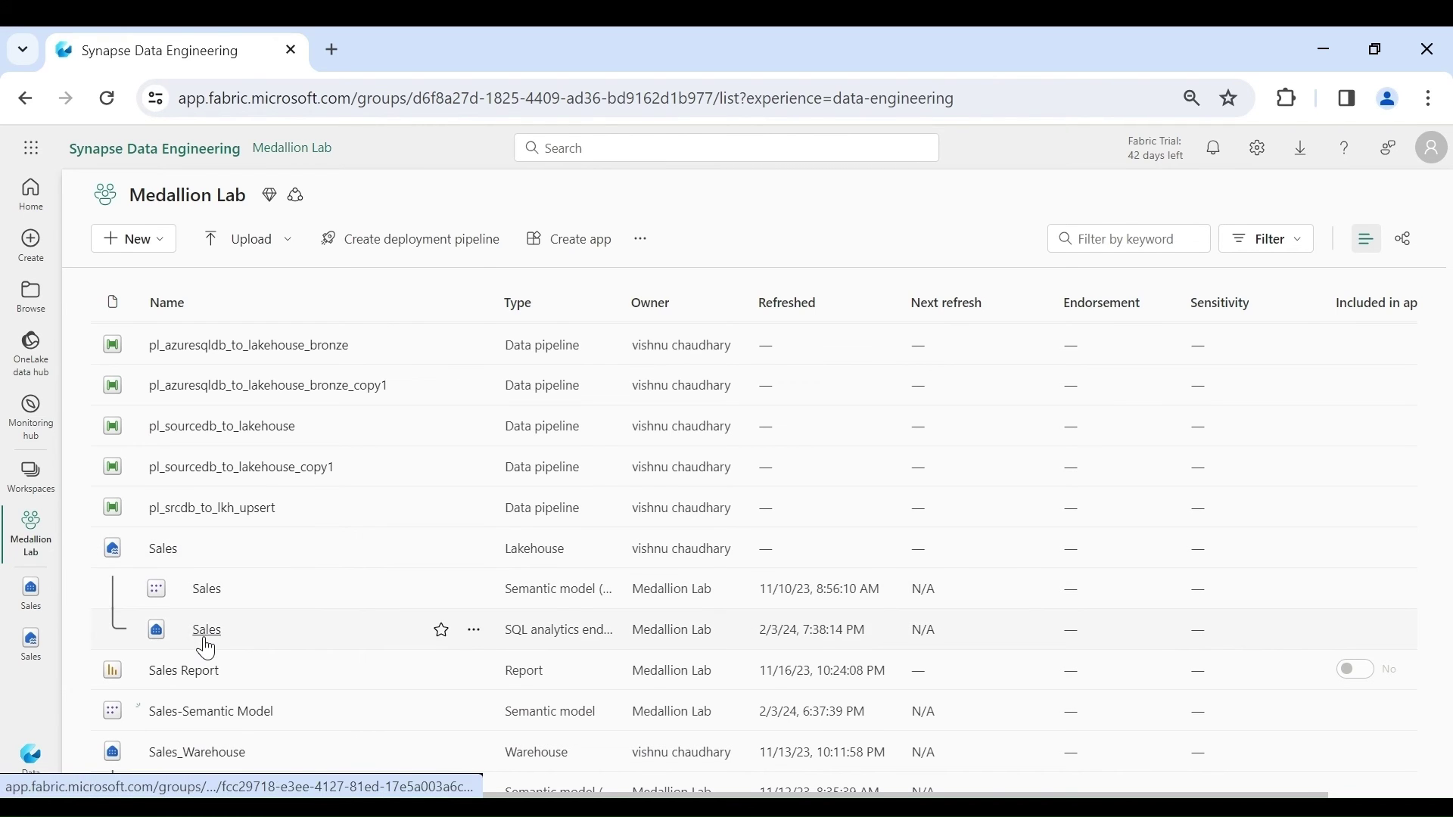
In the Medallion Lab workspace in Fabric, copy the SQL connection string of the Sales SQL analytics endpoint.
{"action": "left_click", "coordinate": [475, 631]}
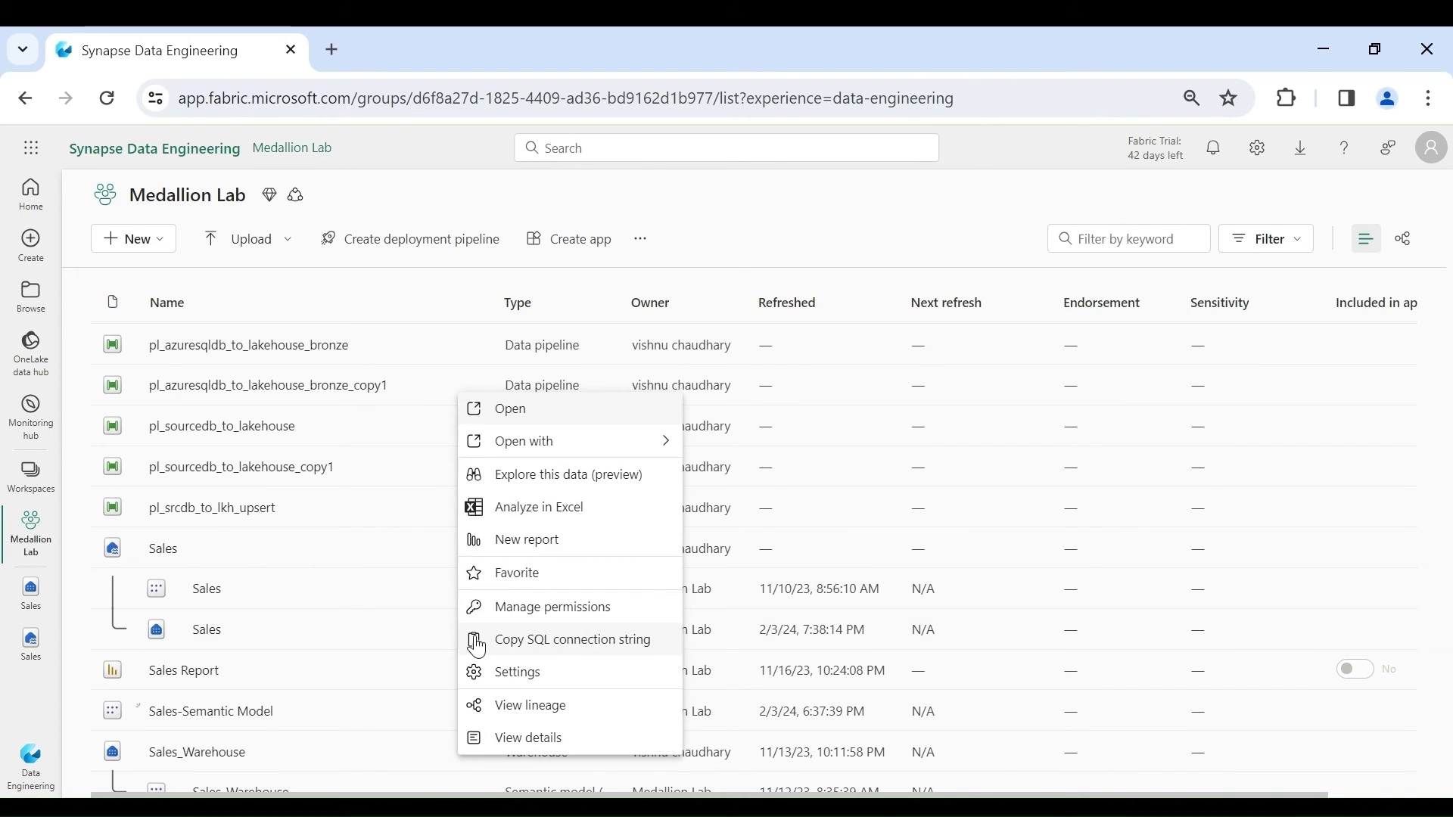
{"action": "left_click", "coordinate": [529, 641]}
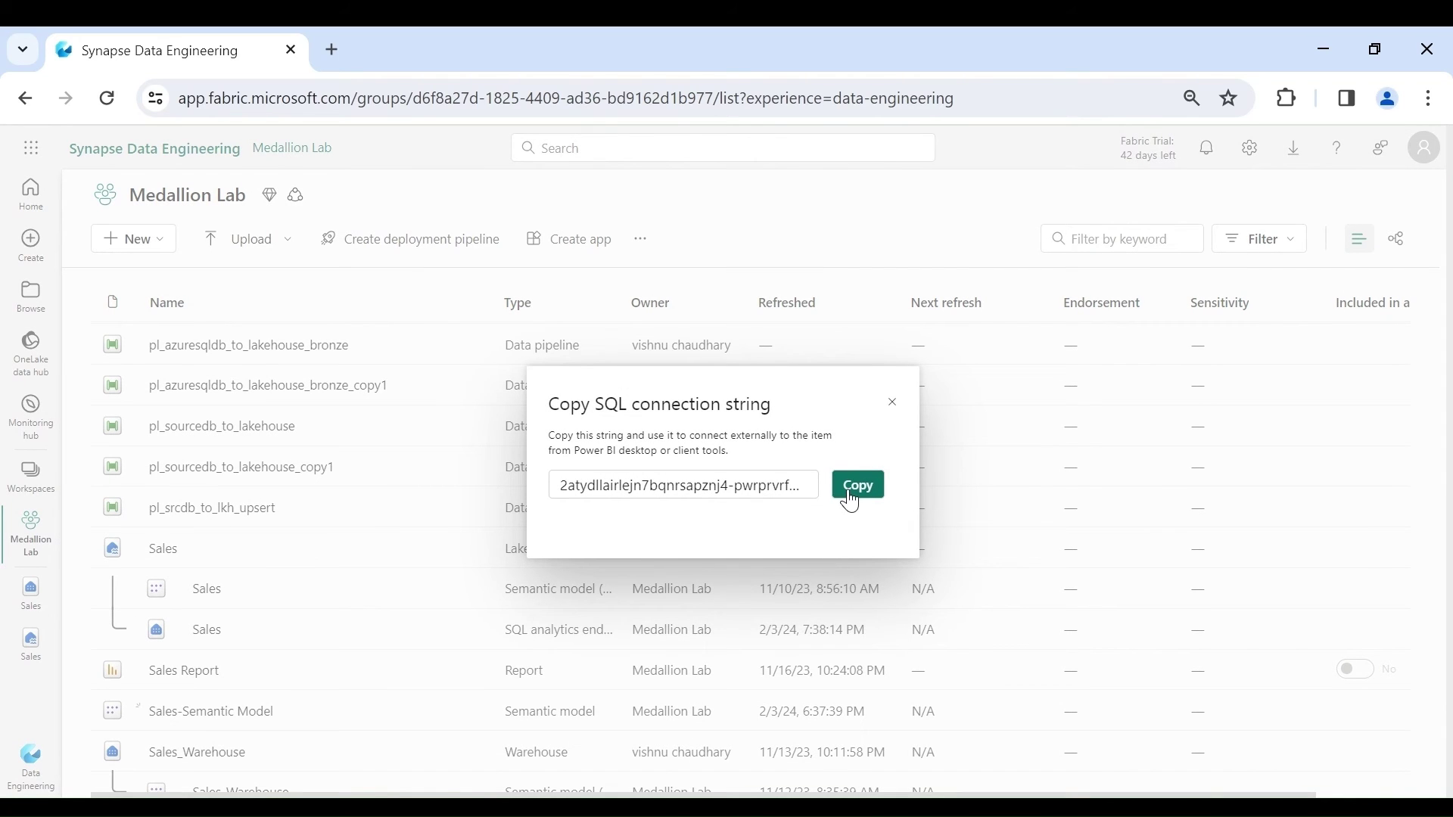
{"action": "left_click", "coordinate": [852, 499]}
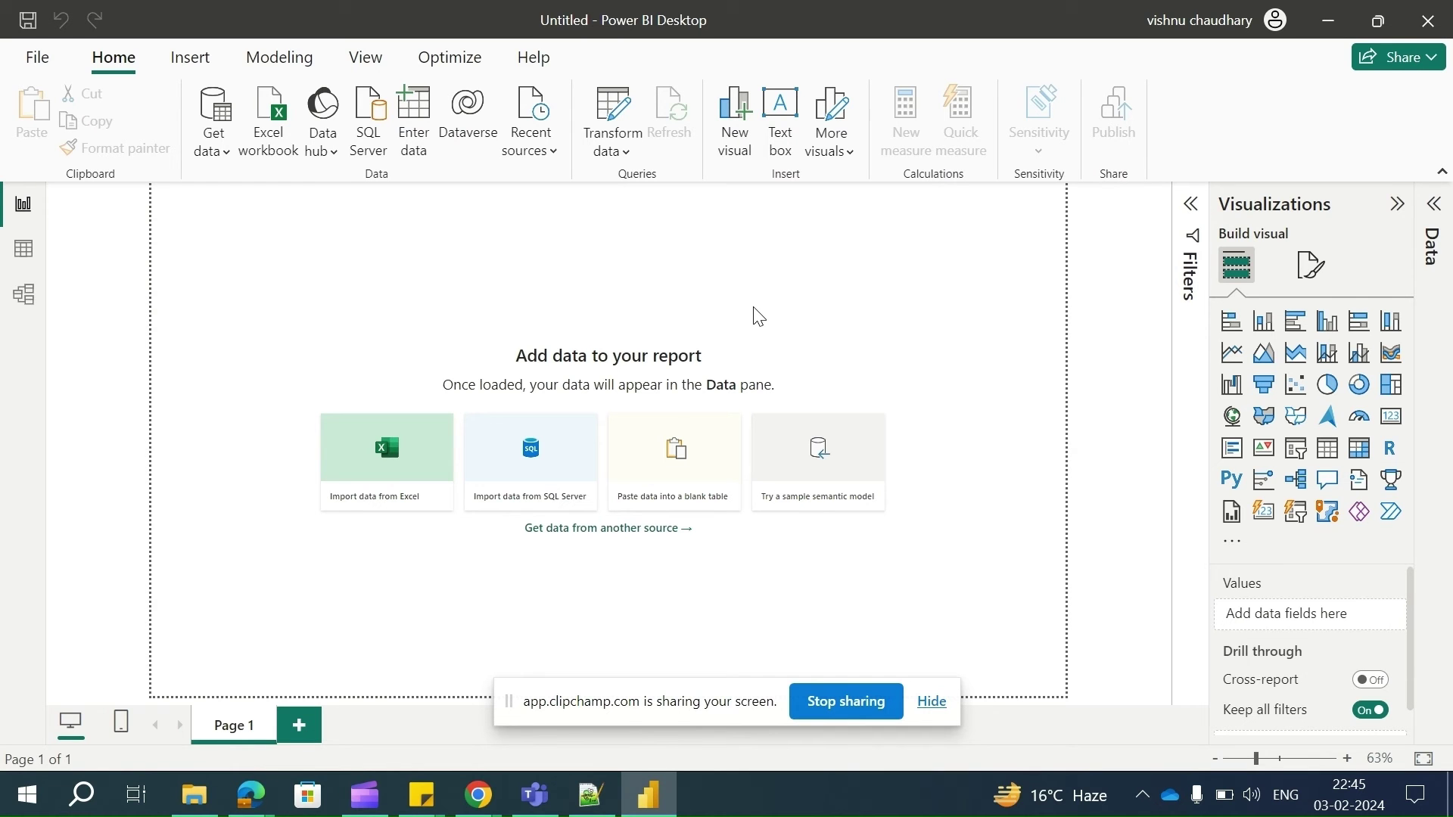
In Power BI Desktop, connect to a SQL Server database using the copied SQL endpoint string as the server and DirectQuery mode.
{"action": "left_click", "coordinate": [368, 126]}
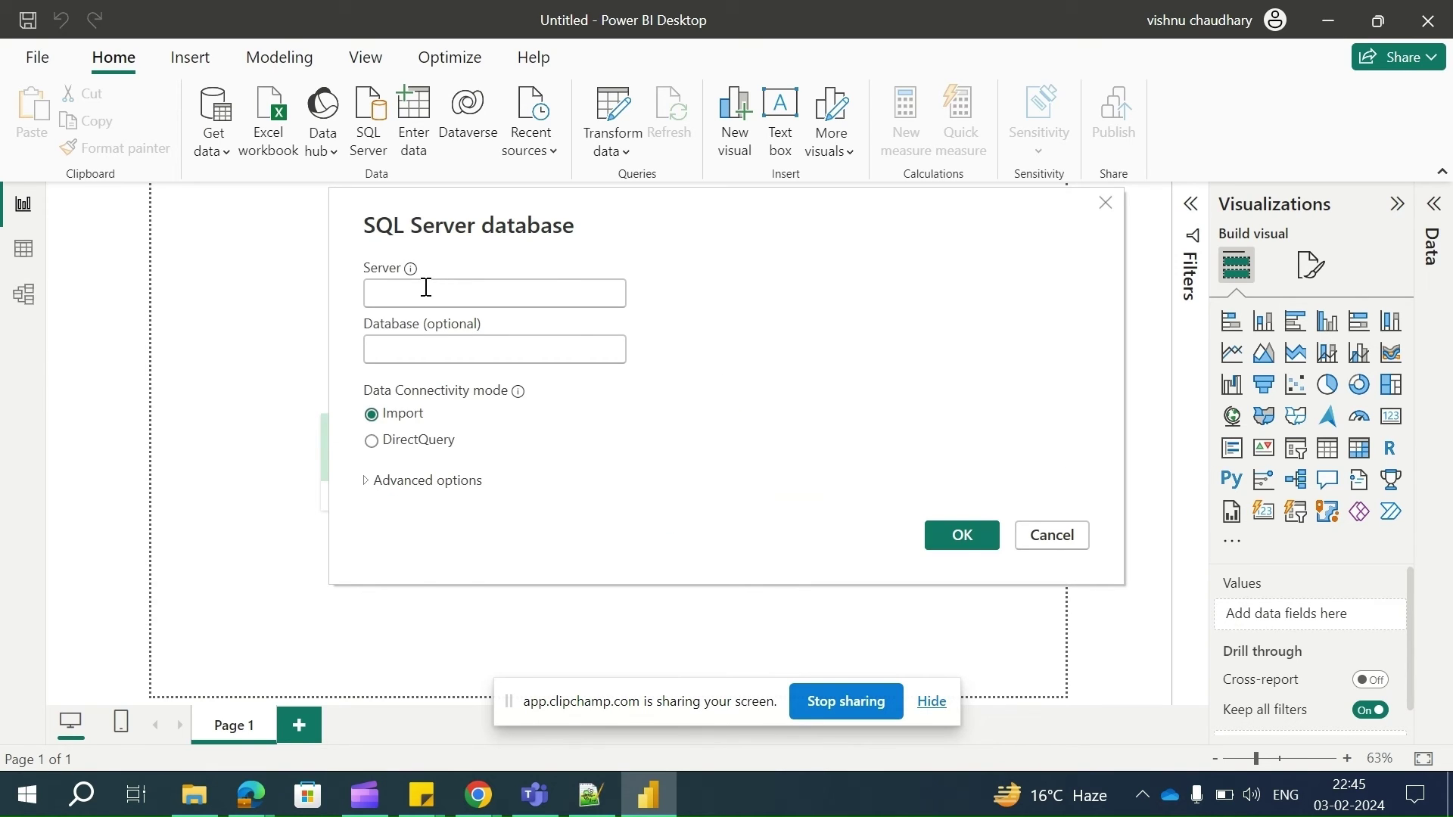
{"action": "key", "text": "ctrl+v"}
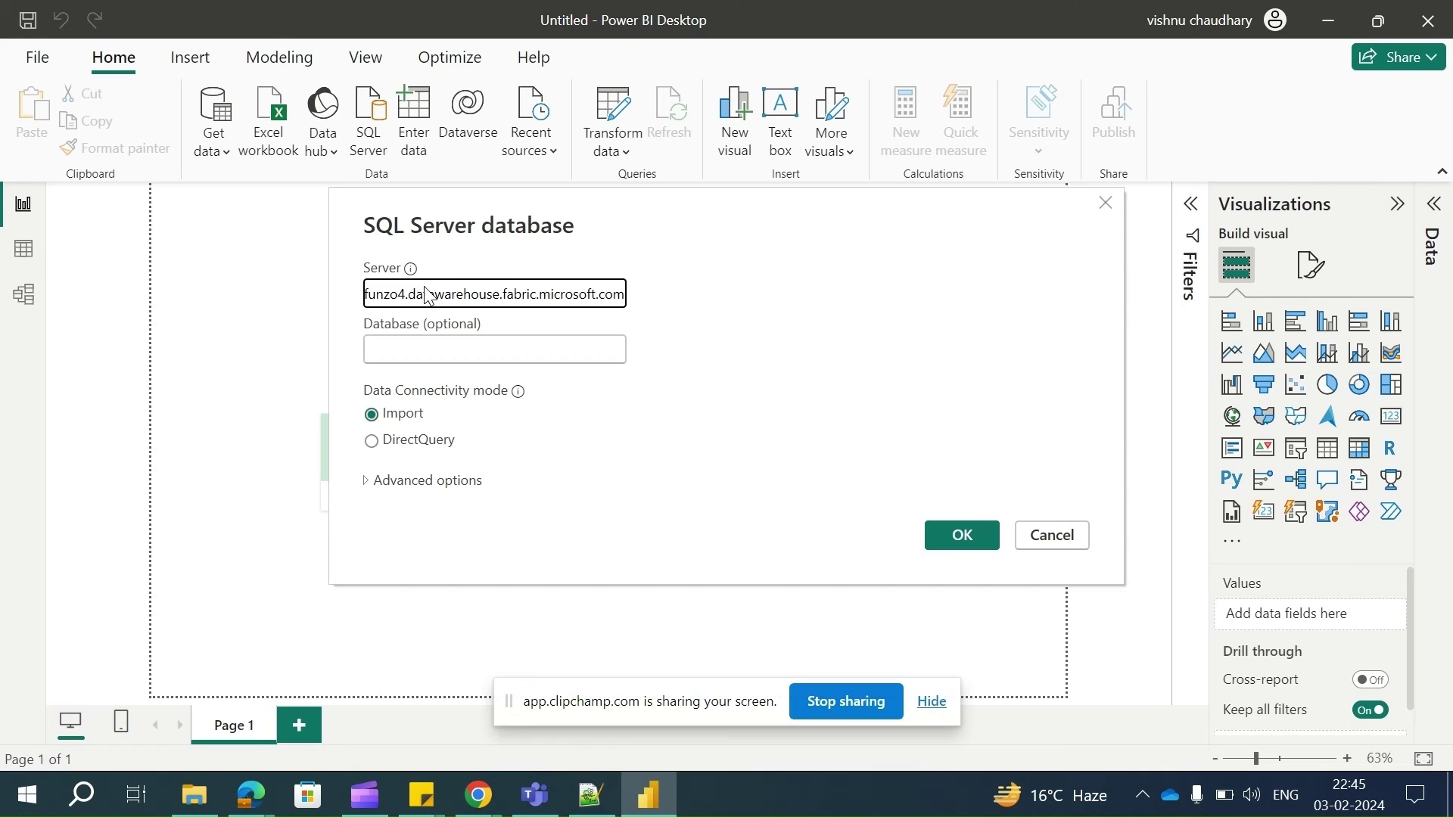
{"action": "left_click", "coordinate": [434, 337]}
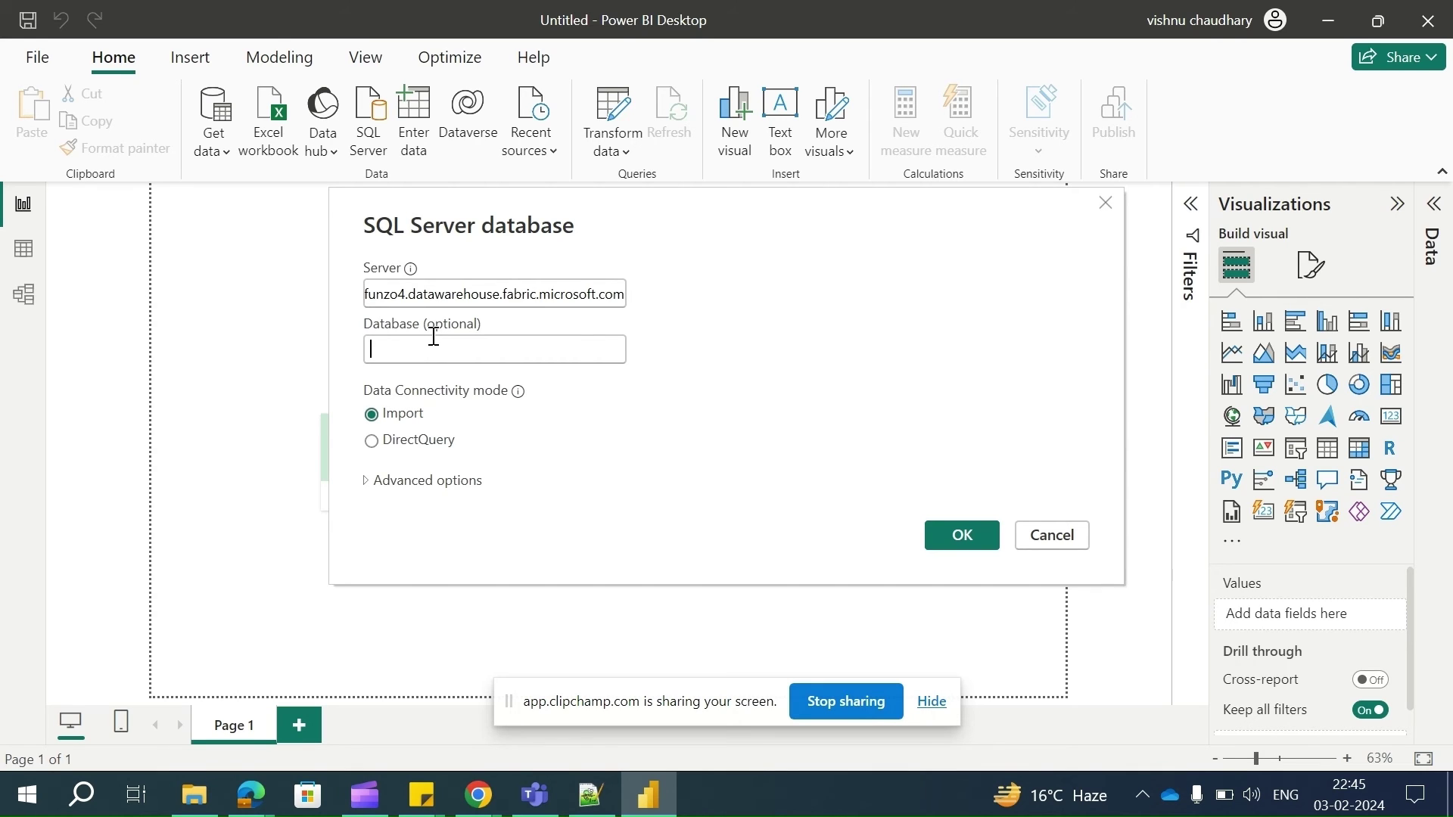
{"action": "left_click", "coordinate": [370, 481]}
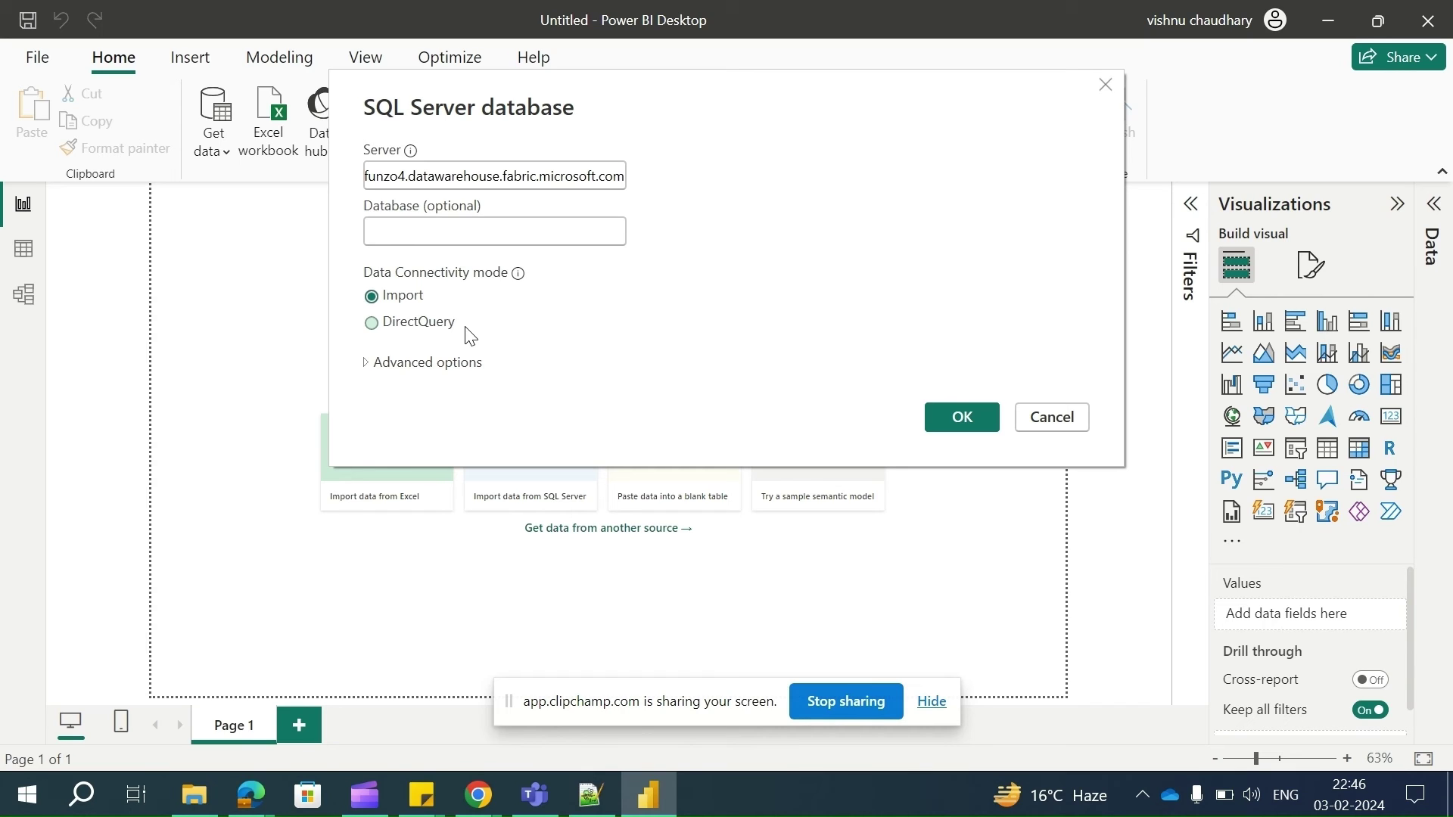
{"action": "left_click", "coordinate": [367, 364]}
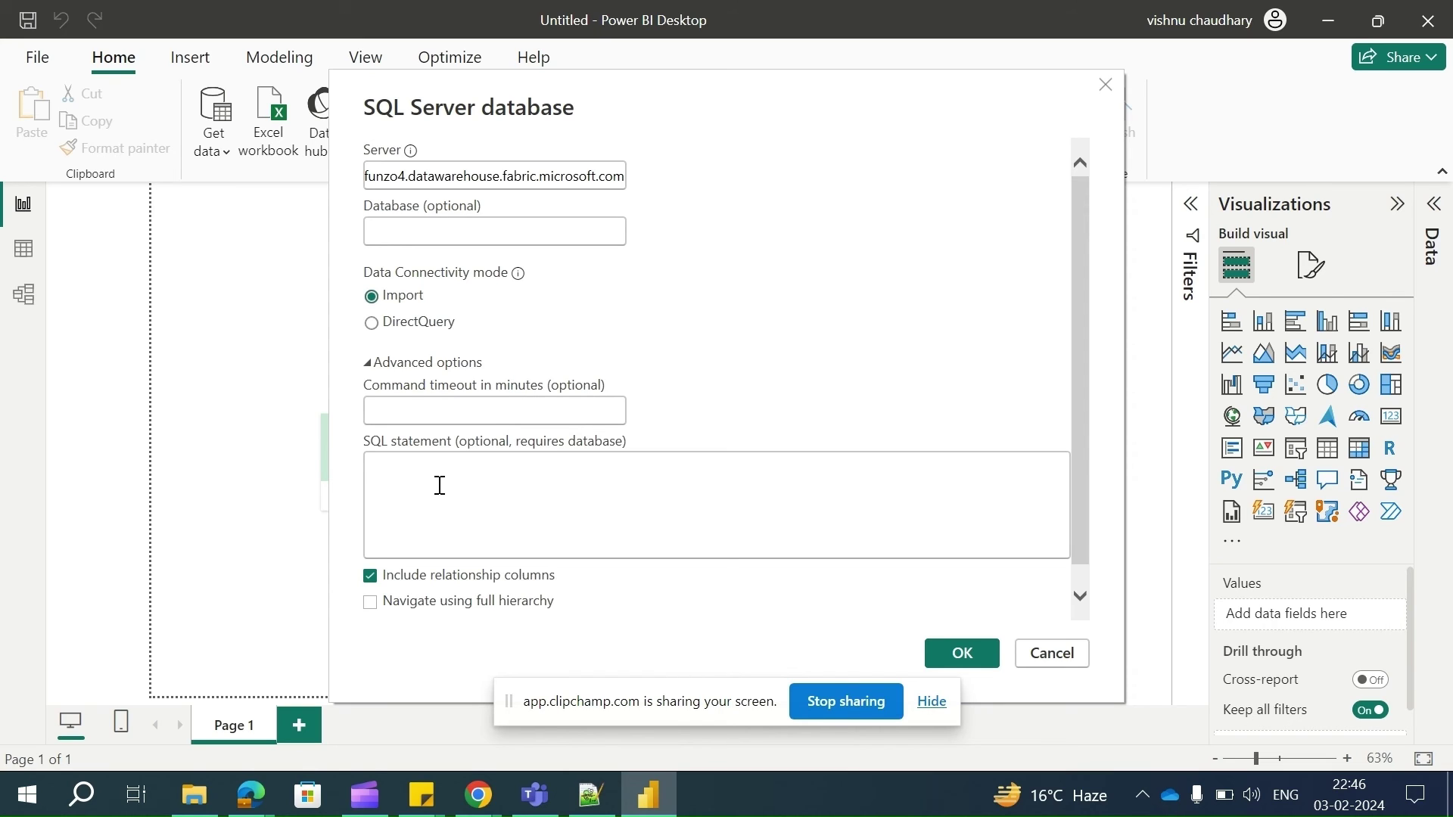
{"action": "left_click", "coordinate": [372, 323]}
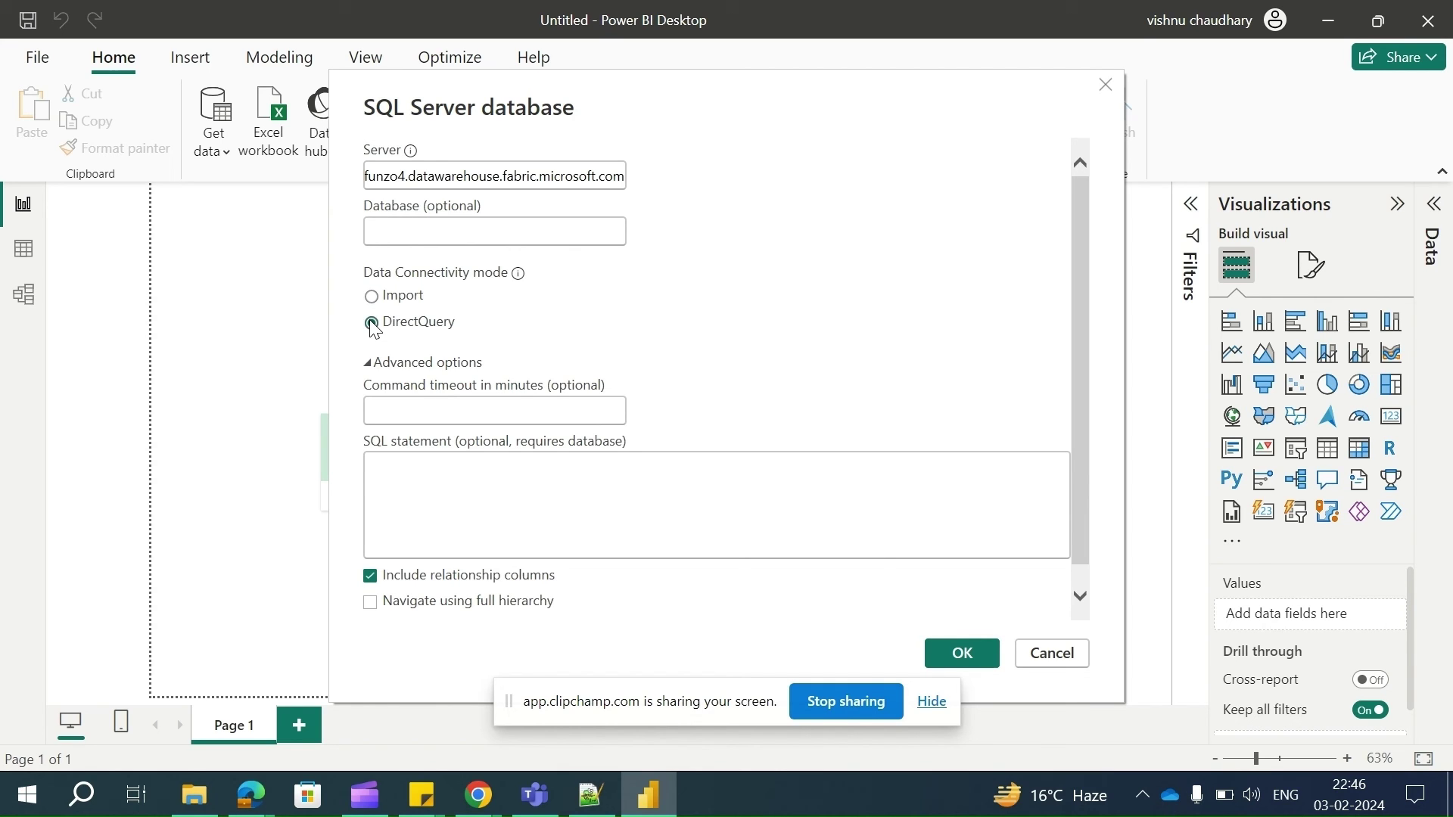
{"action": "left_click", "coordinate": [972, 653]}
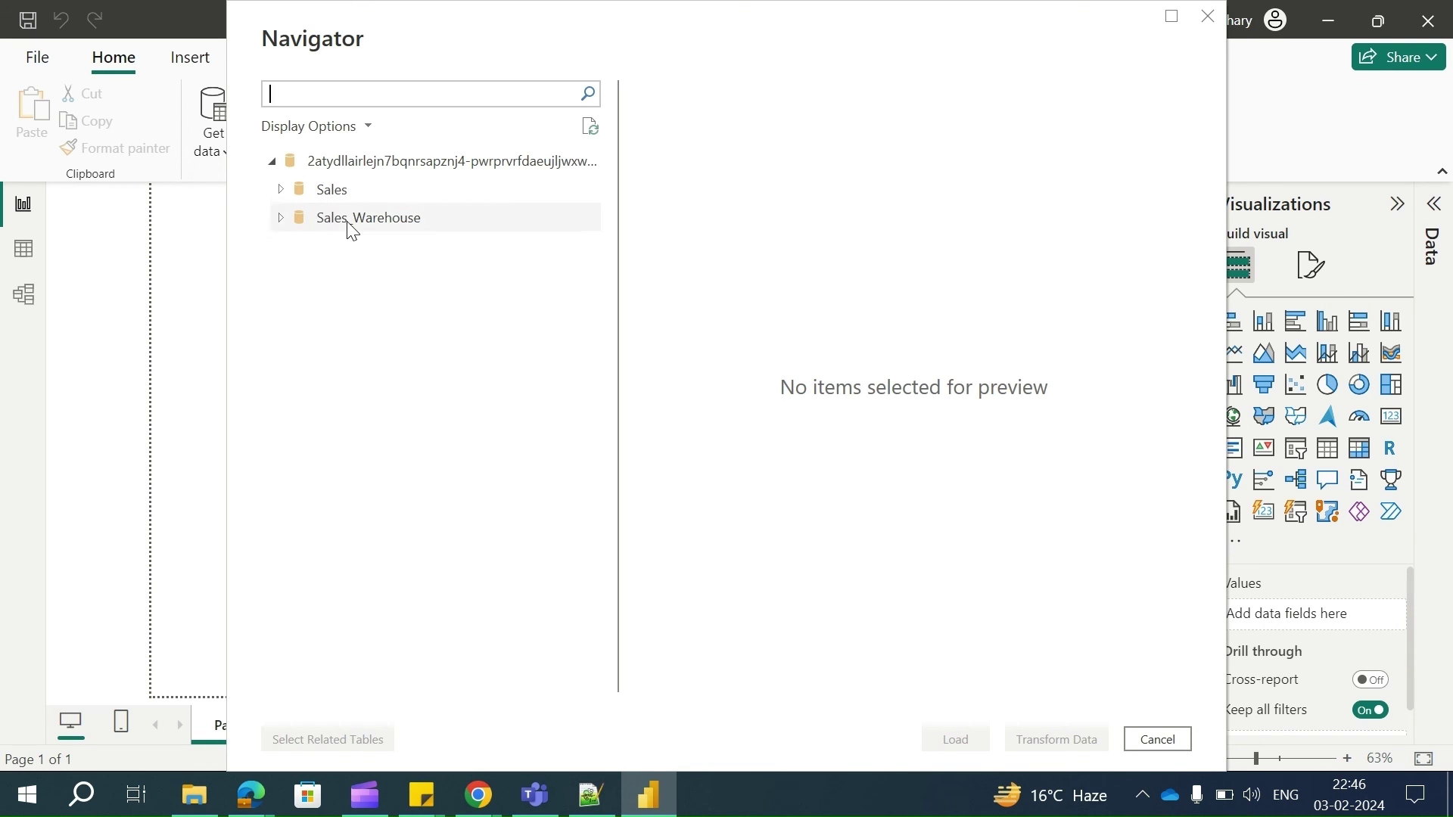
Load gold_dimcustomer, gold_dimdate, gold_dimproduct and gold_factsales from the Sales database.
{"action": "left_click", "coordinate": [286, 195]}
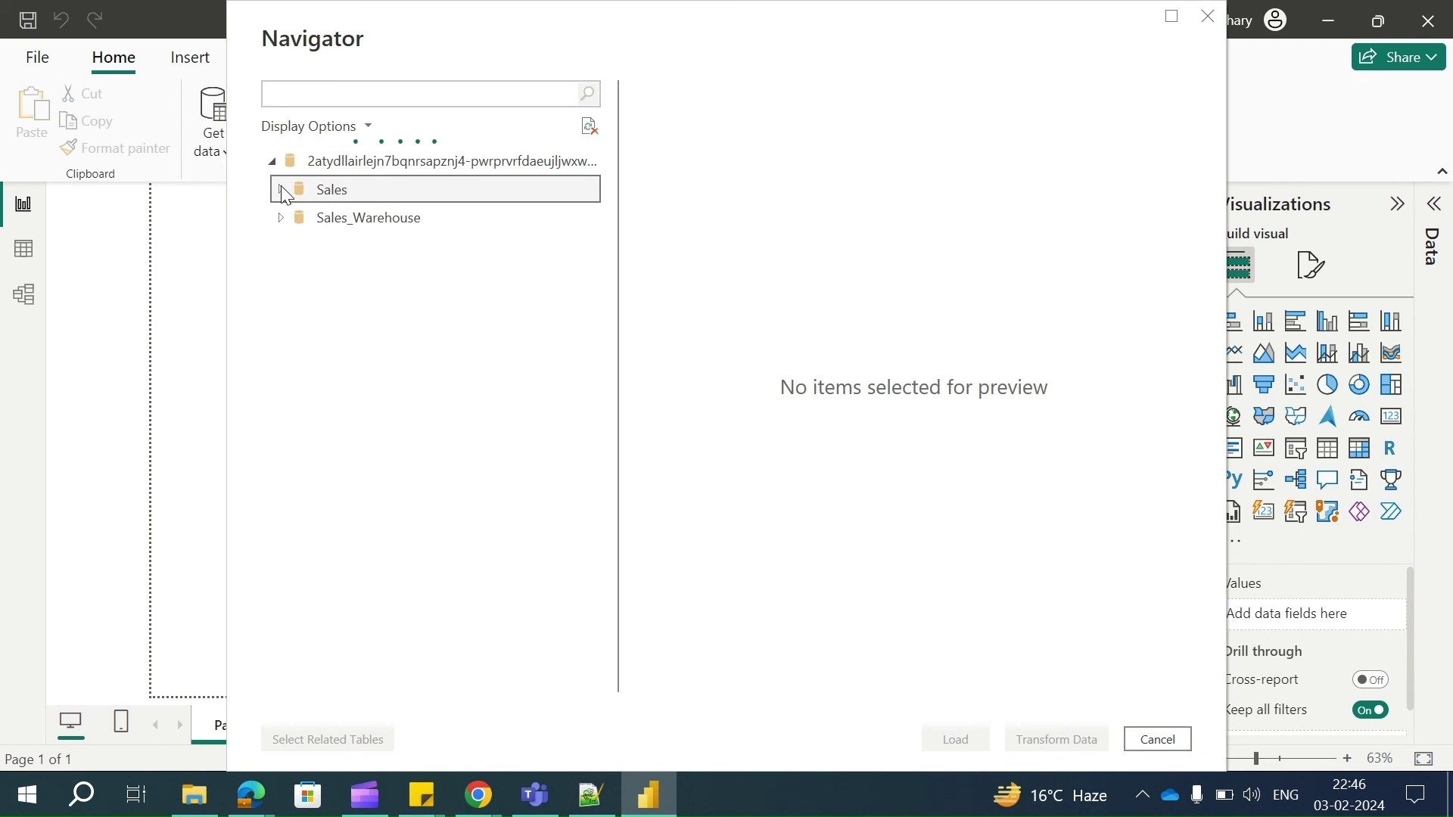
{"action": "scroll", "coordinate": [592, 624], "scroll_direction": "down", "scroll_amount": 1}
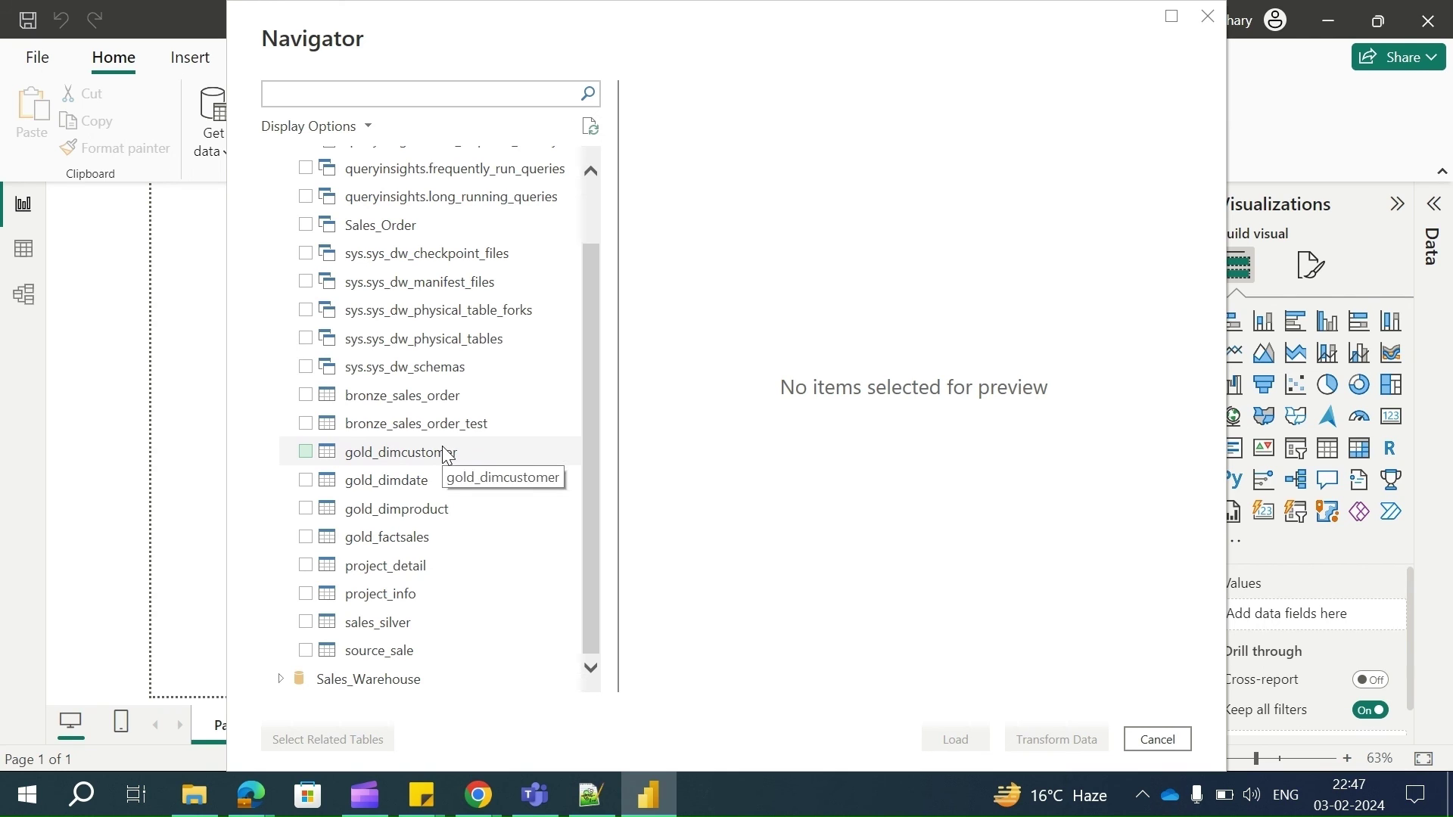
{"action": "left_click", "coordinate": [321, 456]}
{"action": "left_click", "coordinate": [305, 451]}
{"action": "left_click", "coordinate": [305, 480]}
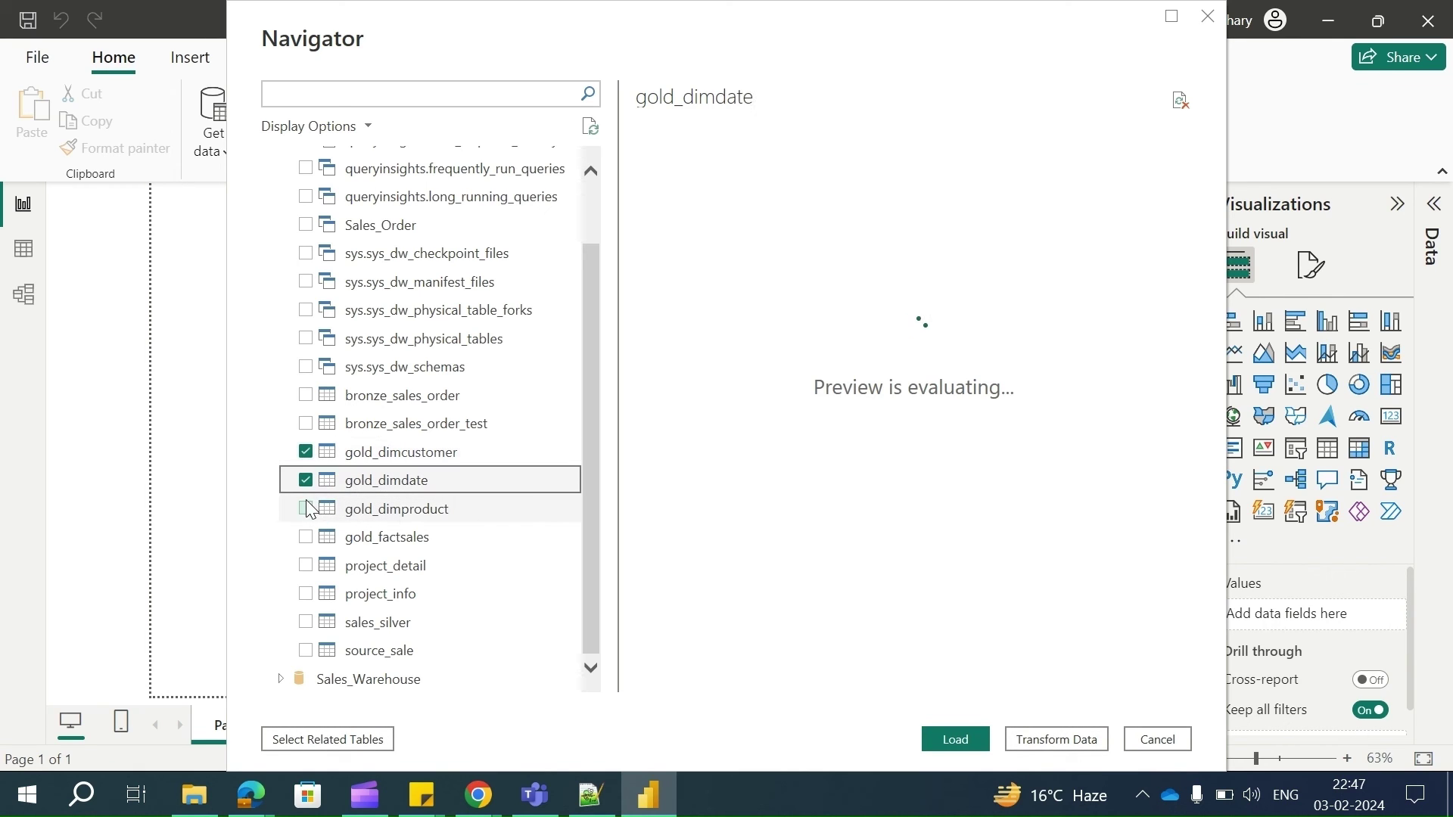
{"action": "left_click", "coordinate": [306, 507]}
{"action": "left_click", "coordinate": [306, 538]}
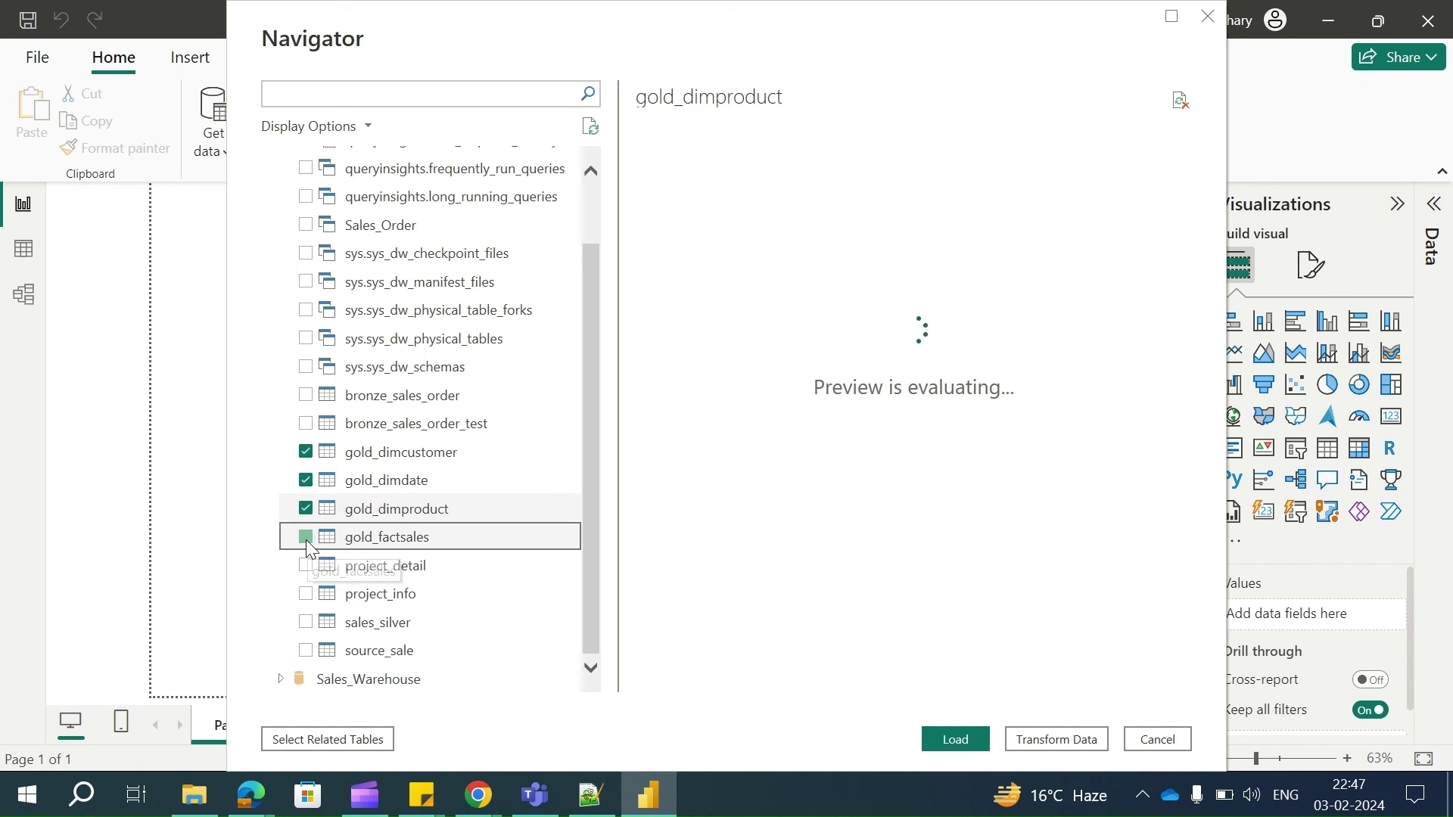
{"action": "left_click", "coordinate": [955, 739]}
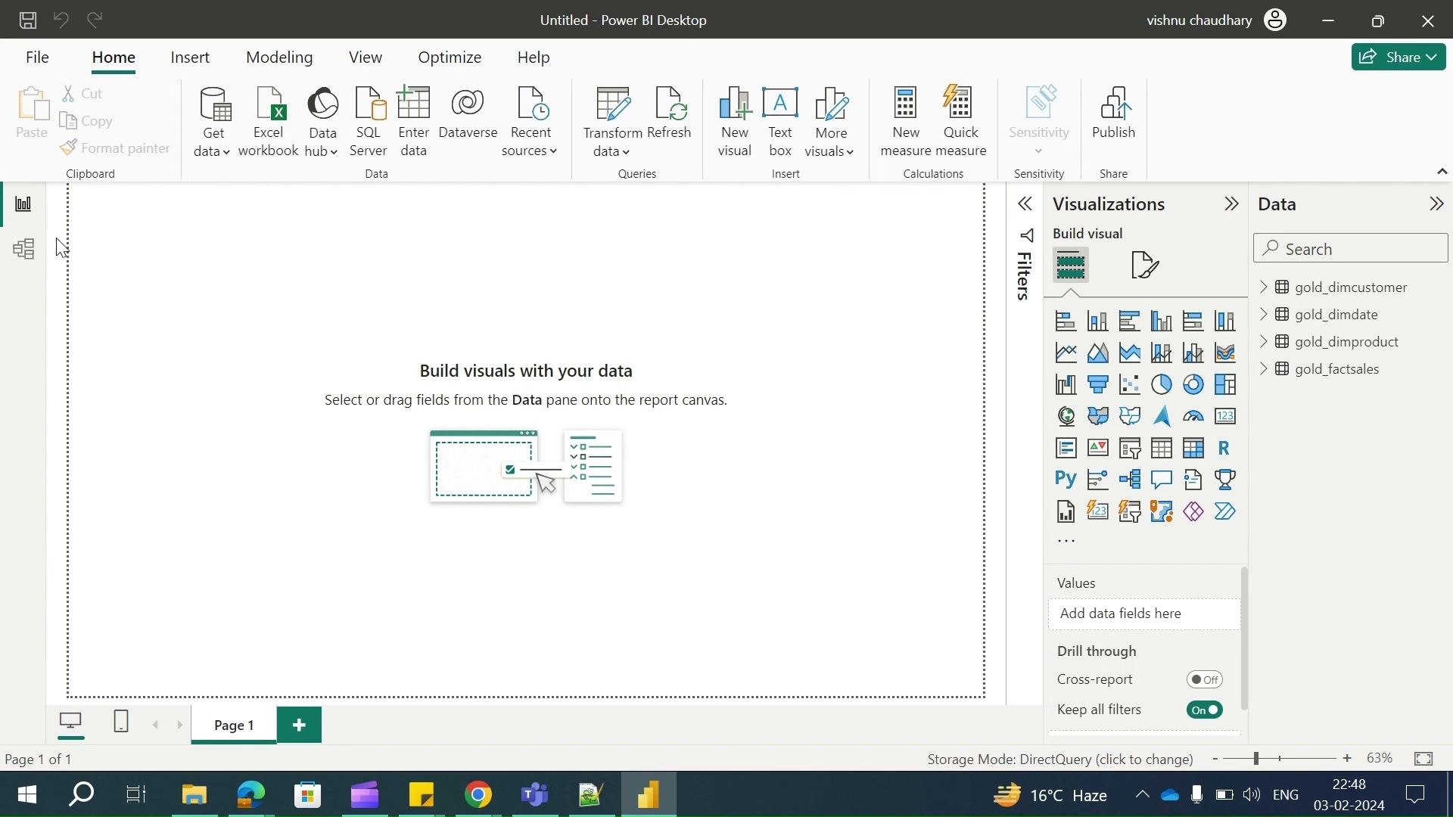
In the model view, place the gold_factsales table below the three dimension tables and collapse the table properties.
{"action": "left_click", "coordinate": [26, 251]}
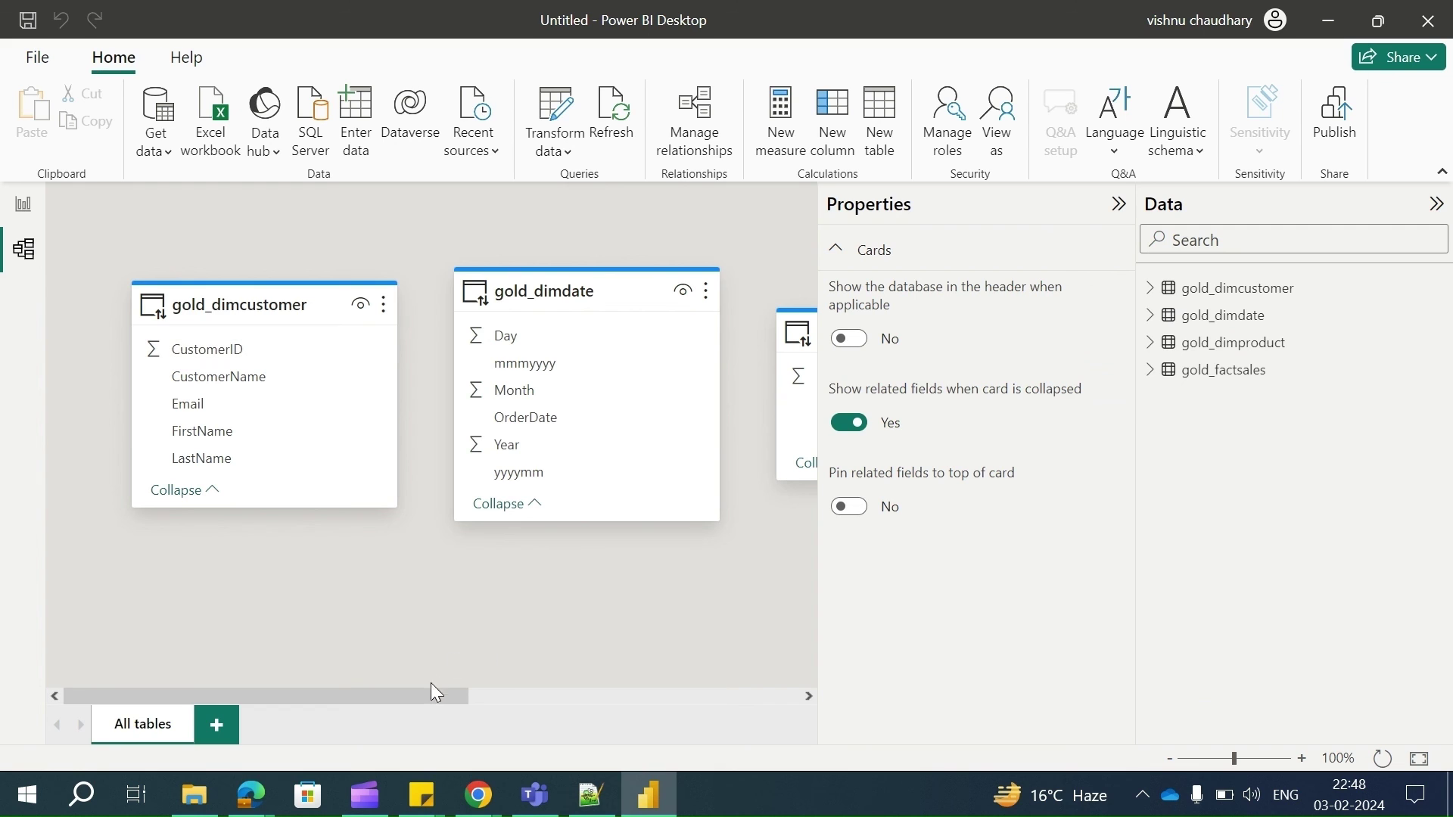
{"action": "left_click_drag", "start_coordinate": [429, 693], "coordinate": [464, 656]}
{"action": "left_click", "coordinate": [1116, 205]}
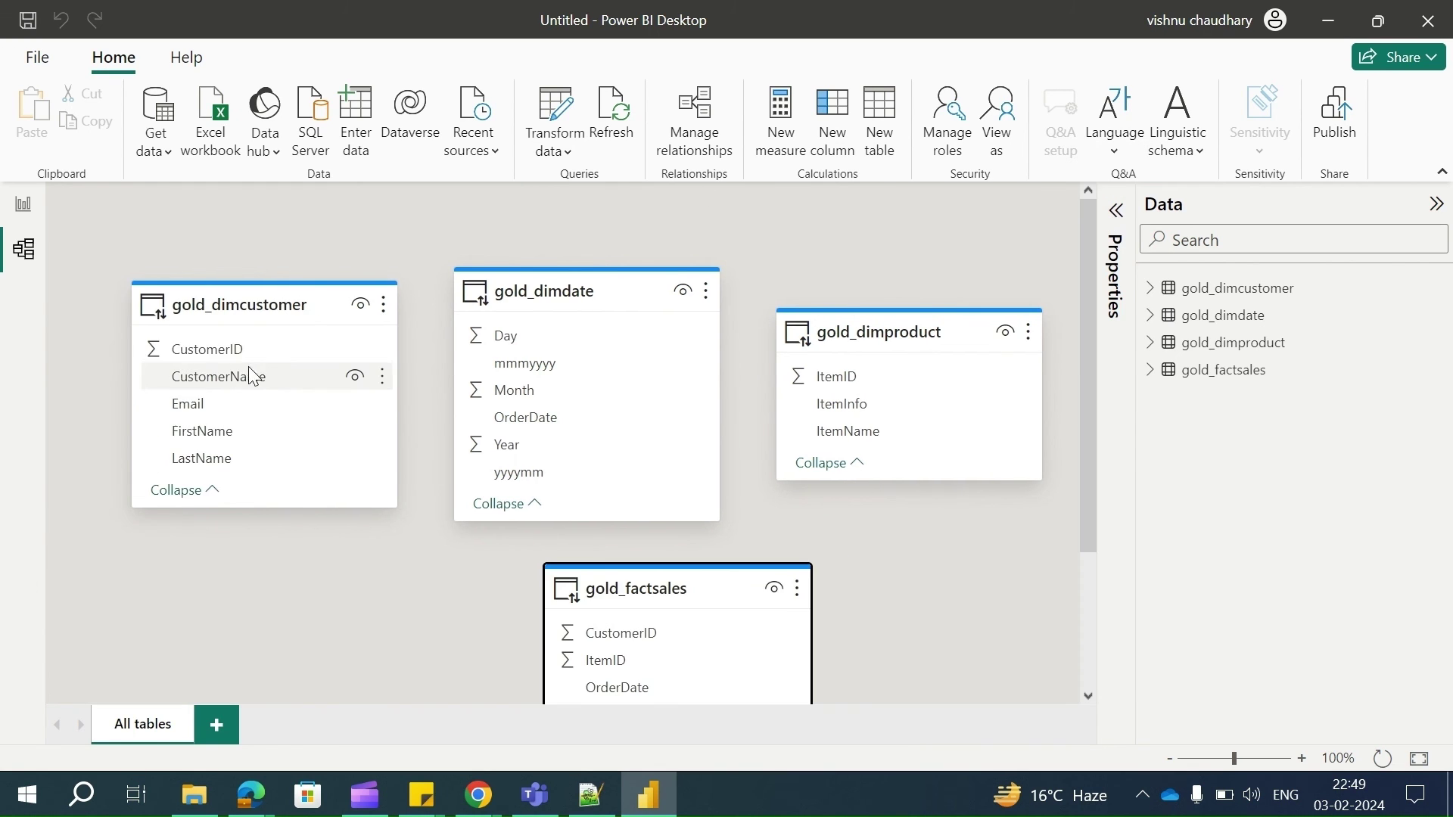
Create an active single-direction relationship between gold_dimcustomer and gold_factsales on CustomerID, skipping the validation.
{"action": "left_click", "coordinate": [236, 354]}
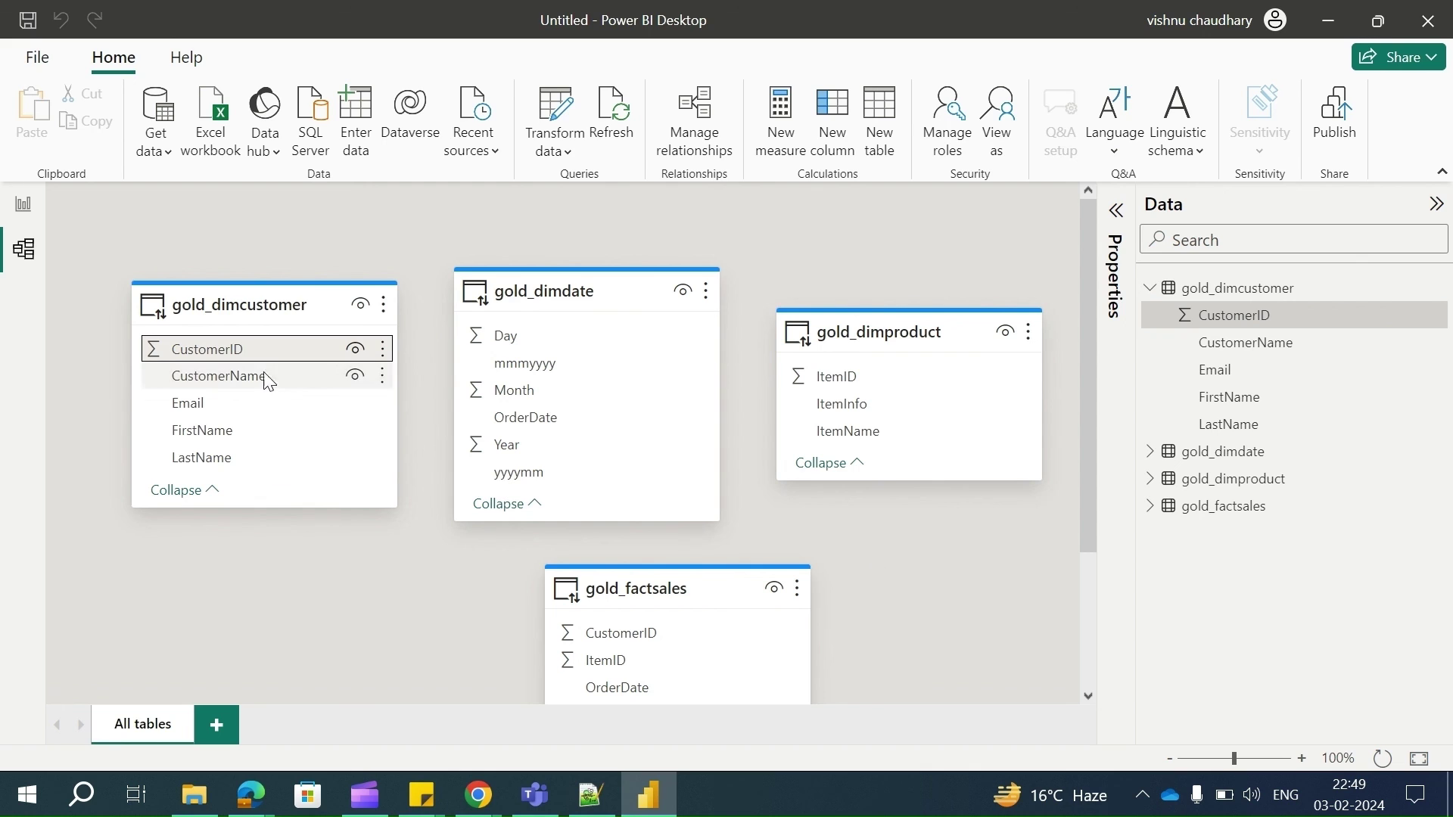
{"action": "left_click_drag", "start_coordinate": [211, 357], "coordinate": [636, 635]}
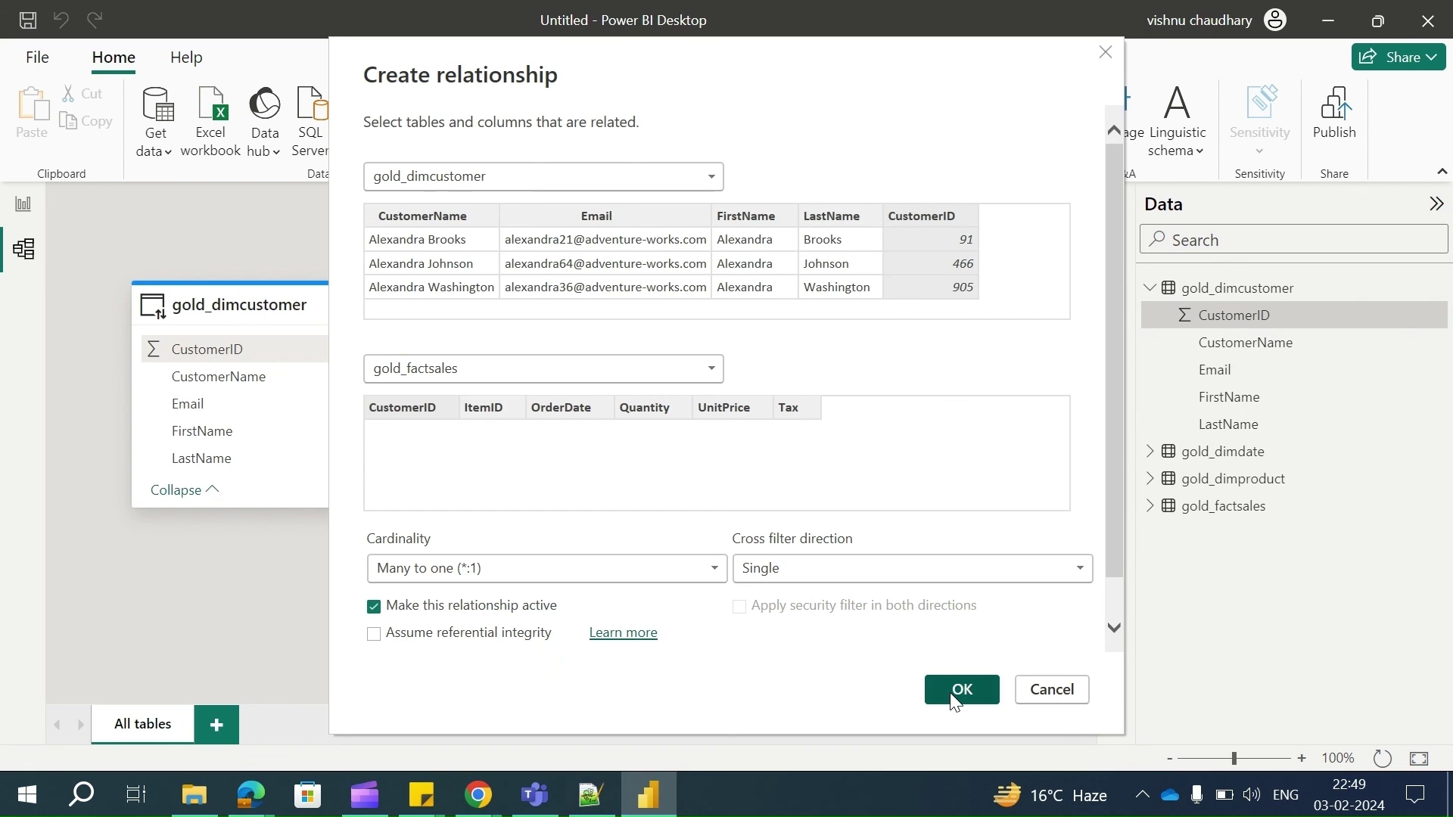
{"action": "left_click", "coordinate": [961, 691]}
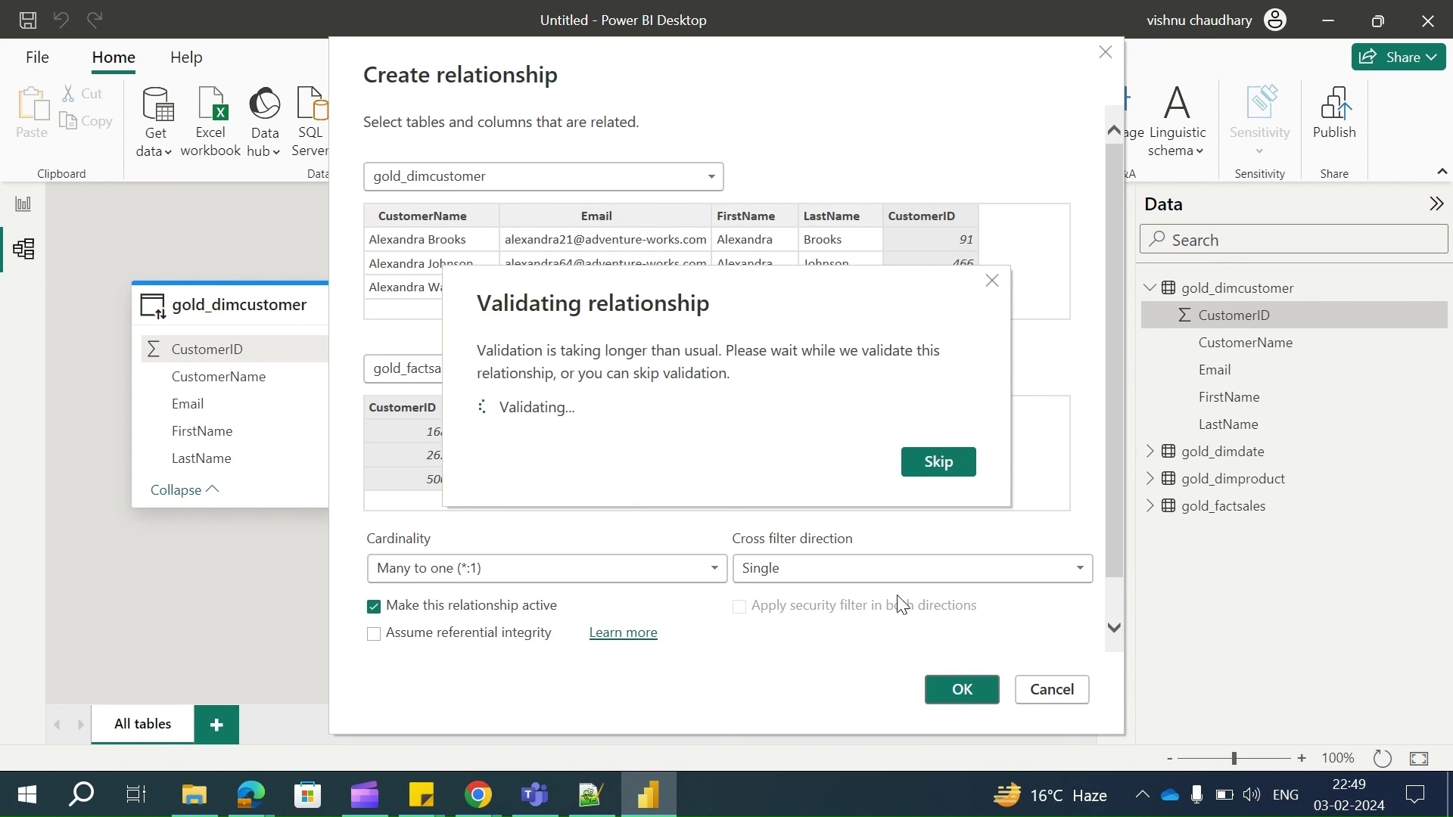
{"action": "left_click", "coordinate": [906, 466]}
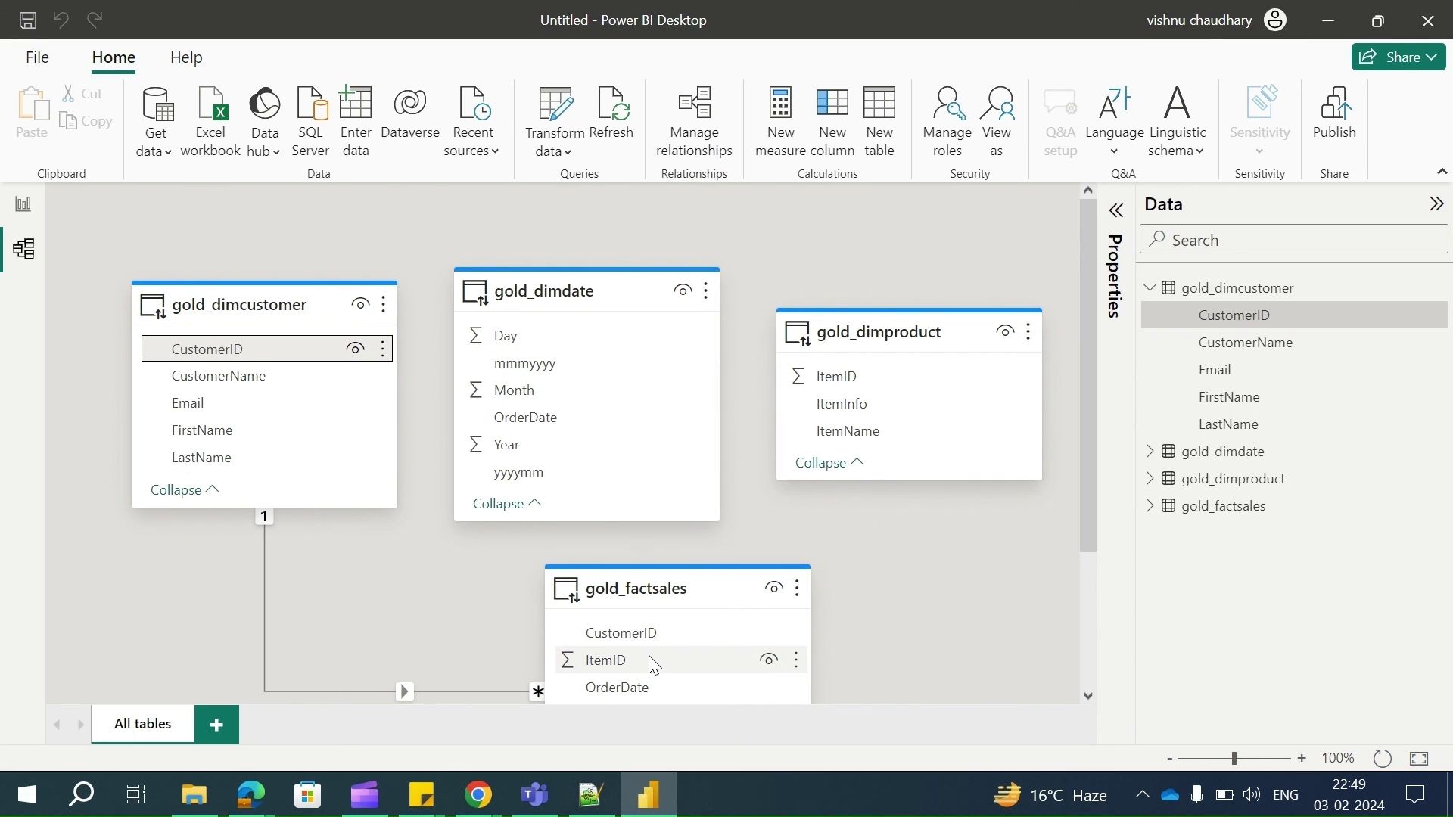
Create an active one-to-many relationship from gold_dimdate to gold_factsales on OrderDate with single cross-filter direction.
{"action": "left_click", "coordinate": [519, 422]}
{"action": "left_click_drag", "start_coordinate": [519, 423], "coordinate": [655, 690]}
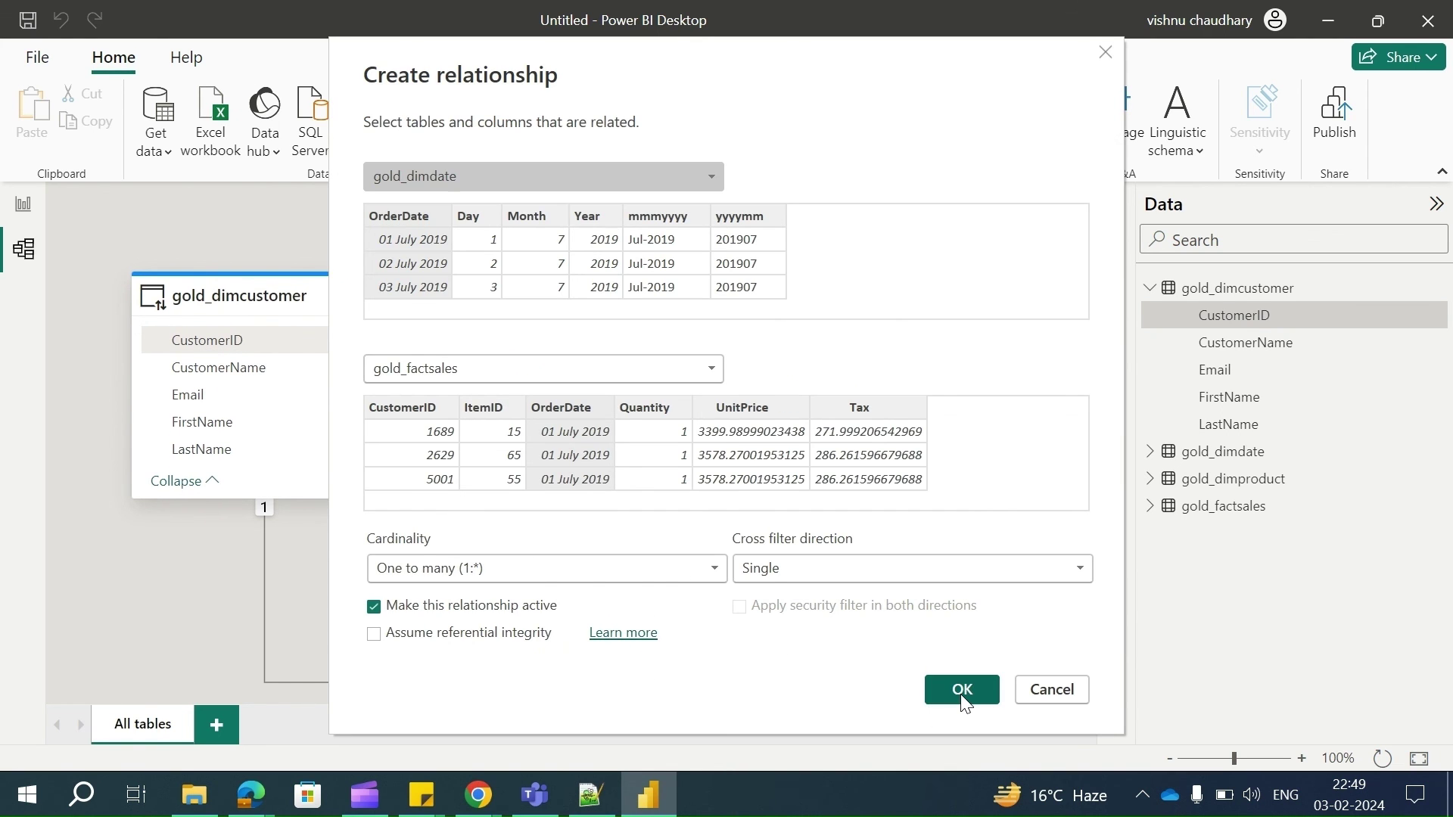
{"action": "left_click", "coordinate": [960, 690]}
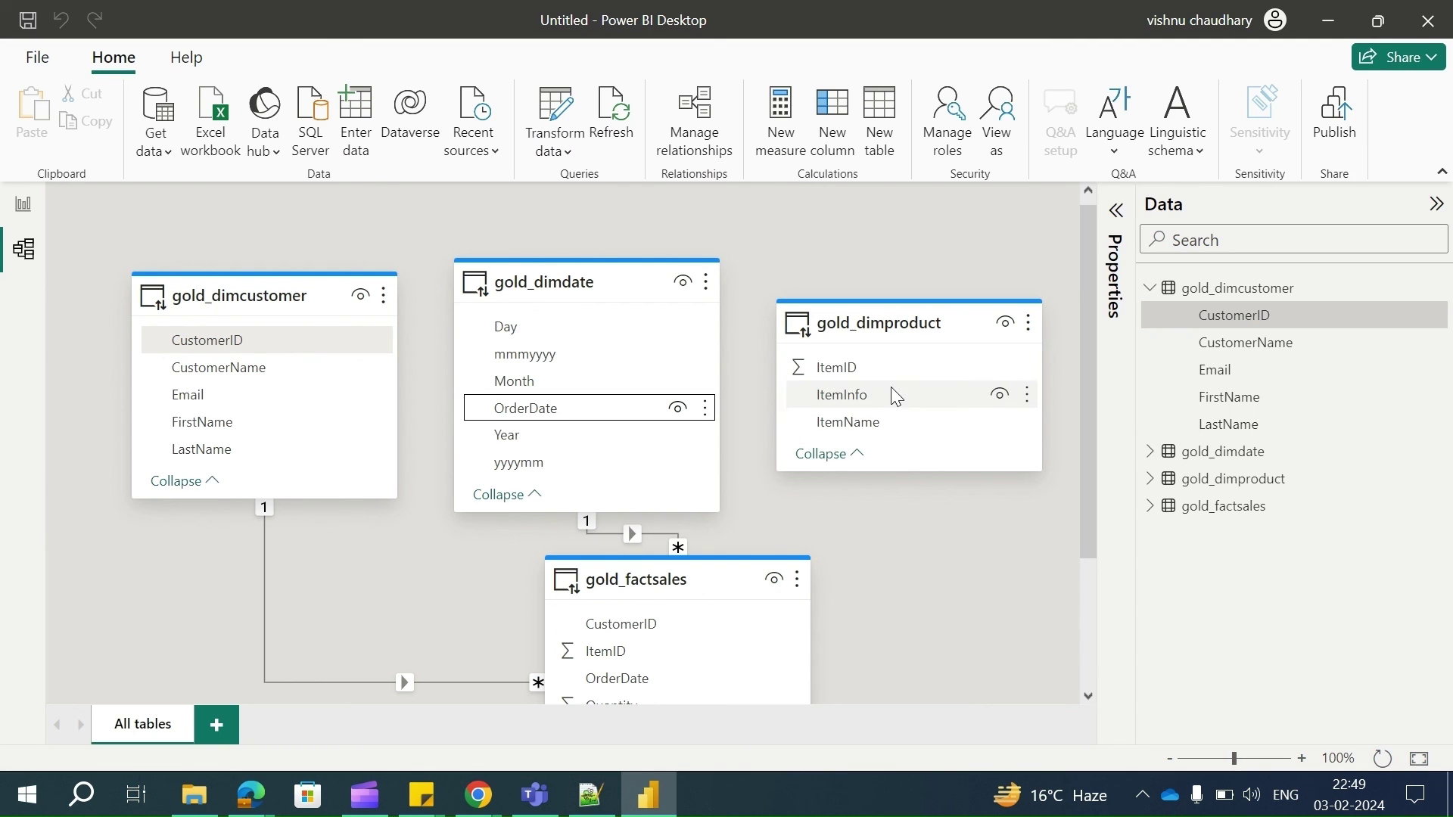
Create an active single-direction relationship between gold_dimproduct and gold_factsales on ItemID, and return to the report view.
{"action": "left_click_drag", "start_coordinate": [876, 368], "coordinate": [634, 657]}
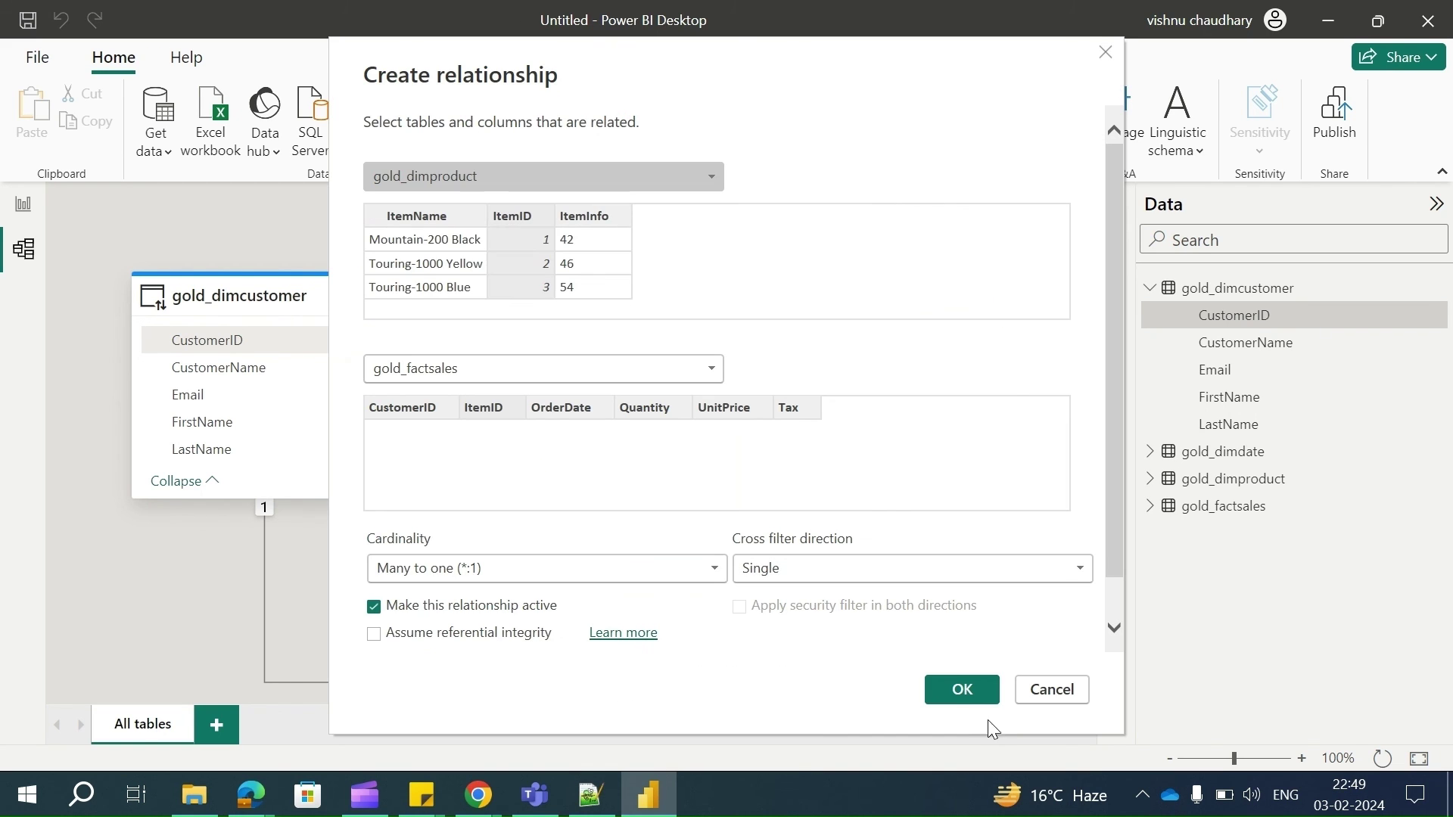
{"action": "left_click", "coordinate": [964, 694]}
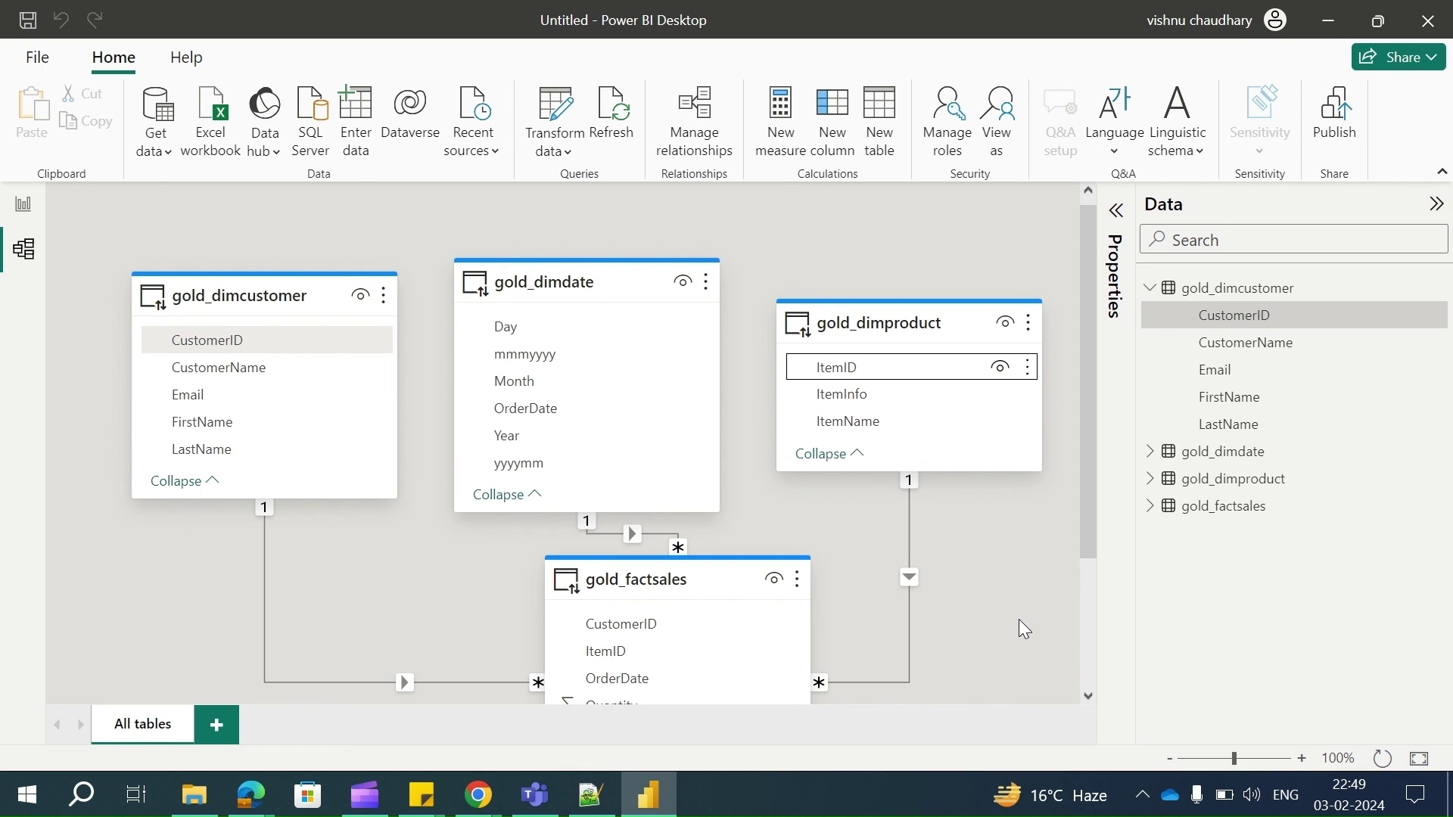
{"action": "left_click", "coordinate": [21, 209]}
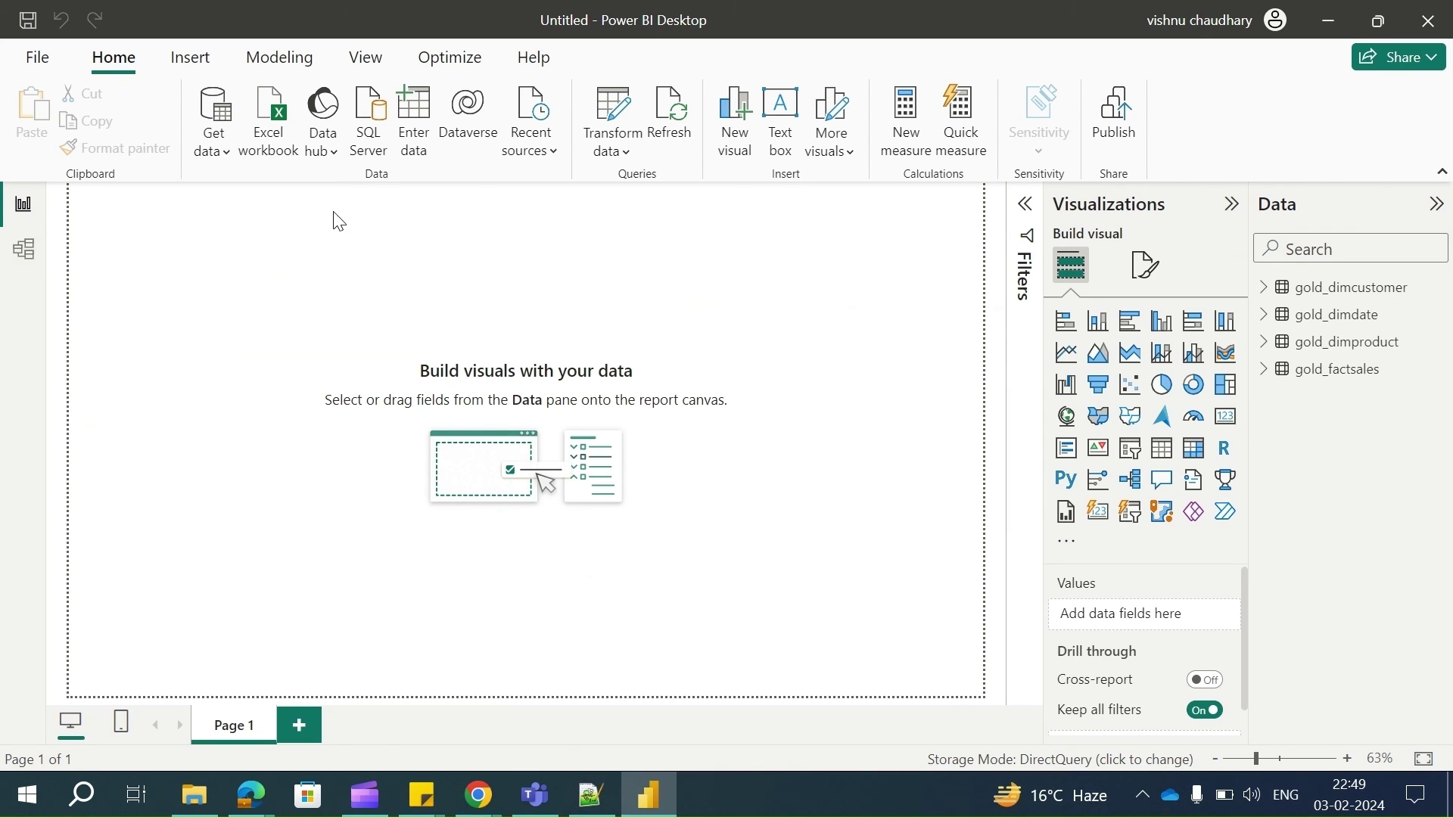